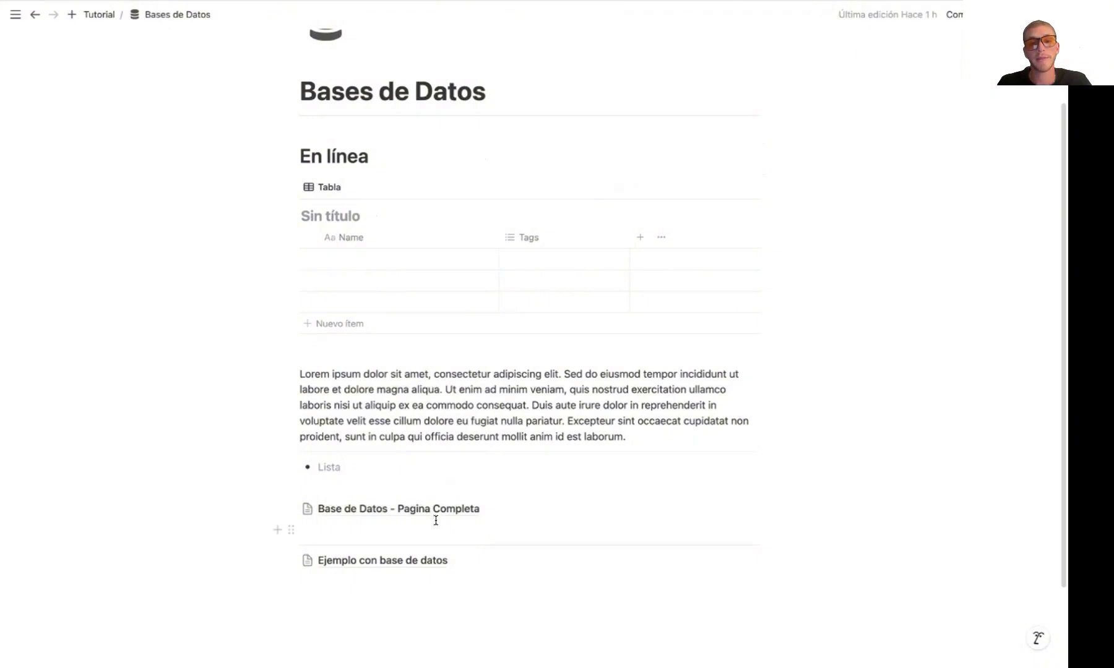
Open the Base de Datos - Pagina Completa database to view its table, and return to the Bases de Datos page to review its contents
click(433, 512)
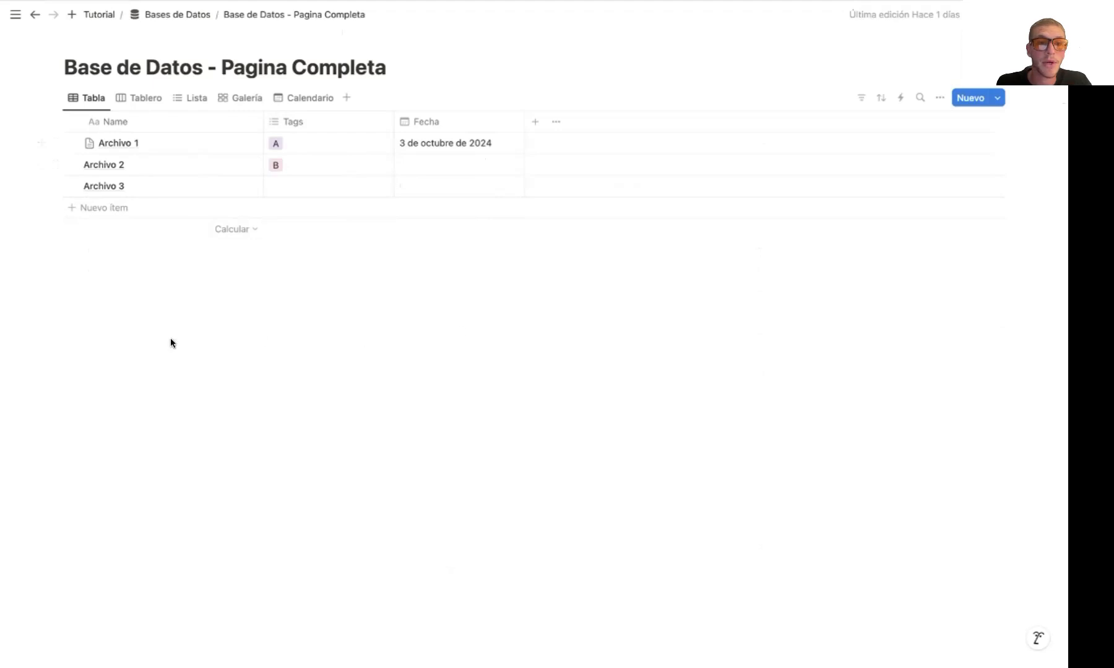
drag(170, 338, 630, 480)
drag(751, 432, 493, 543)
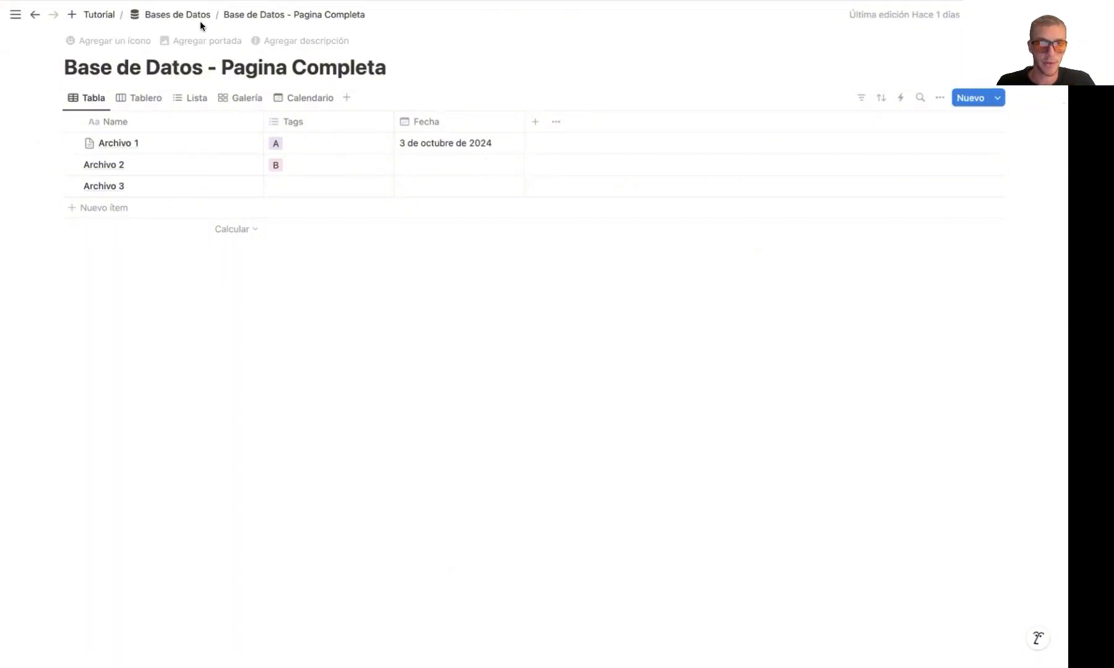
click(185, 14)
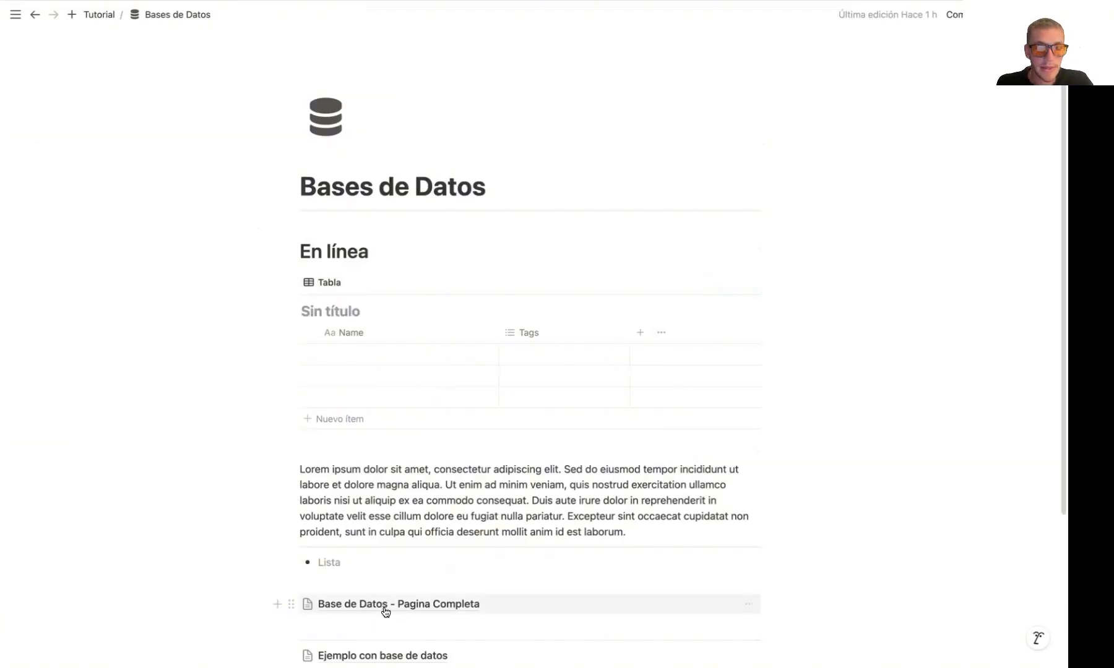
mouse_move(382, 608)
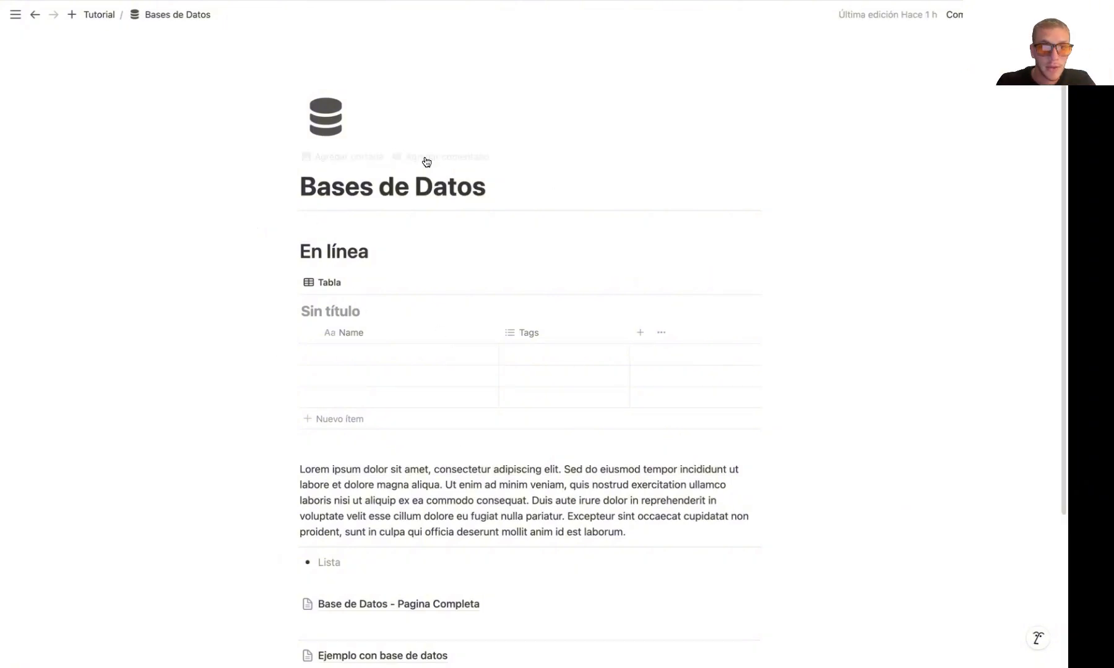
scroll(532, 353, down, 3)
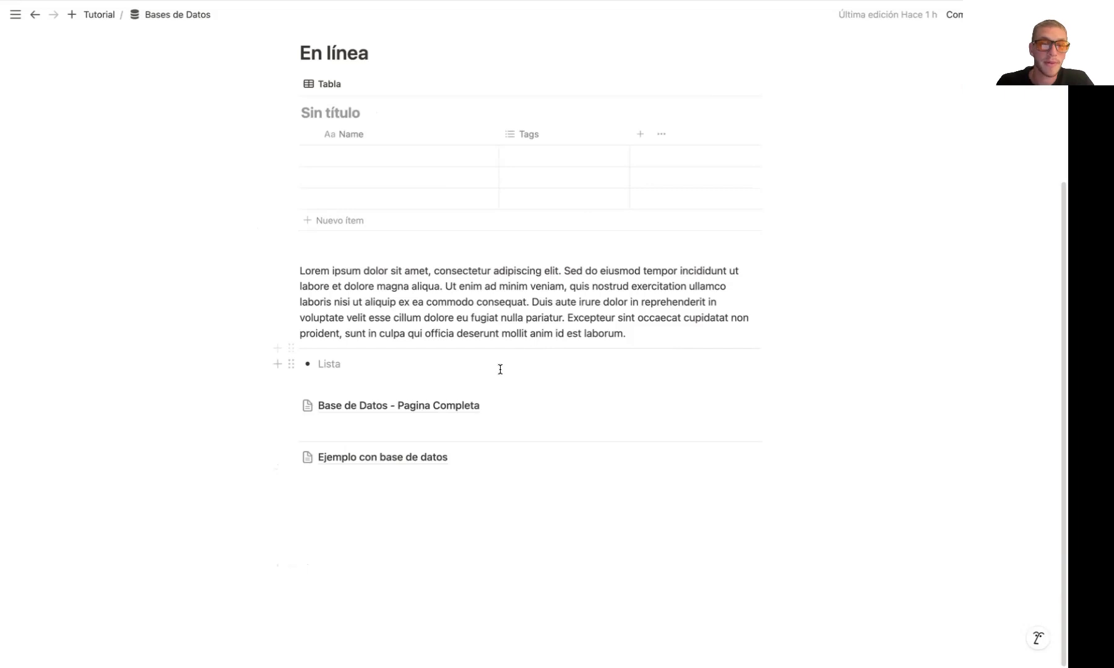
scroll(495, 346, up, 3)
Go up to the Tutorial page and open Página 1 and its subpage Página 2
click(99, 14)
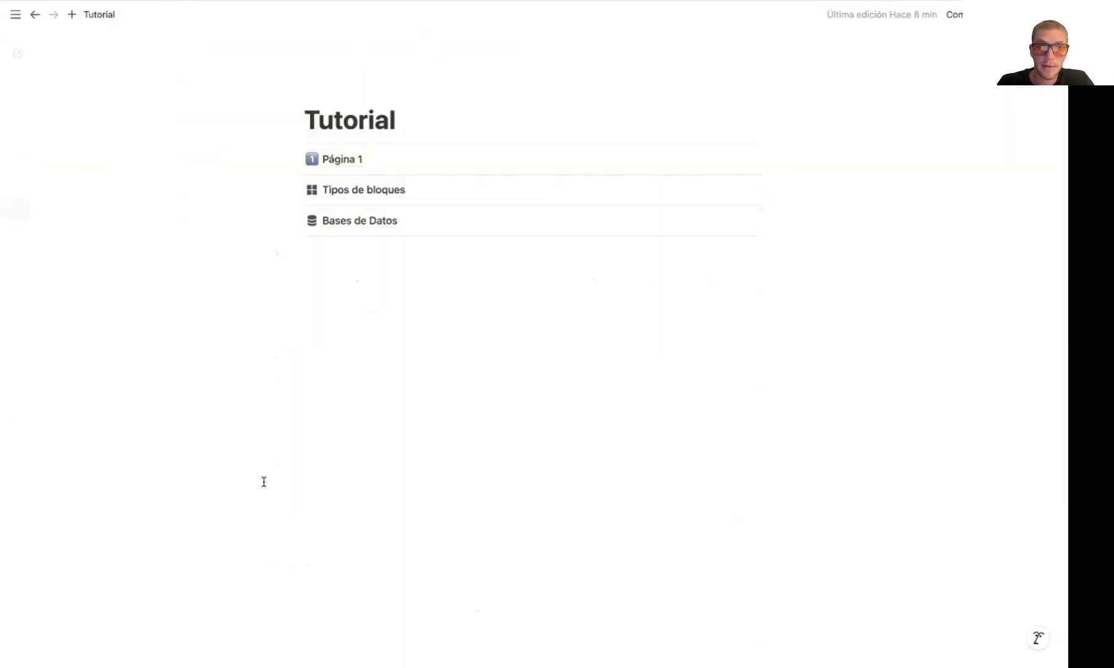
click(367, 162)
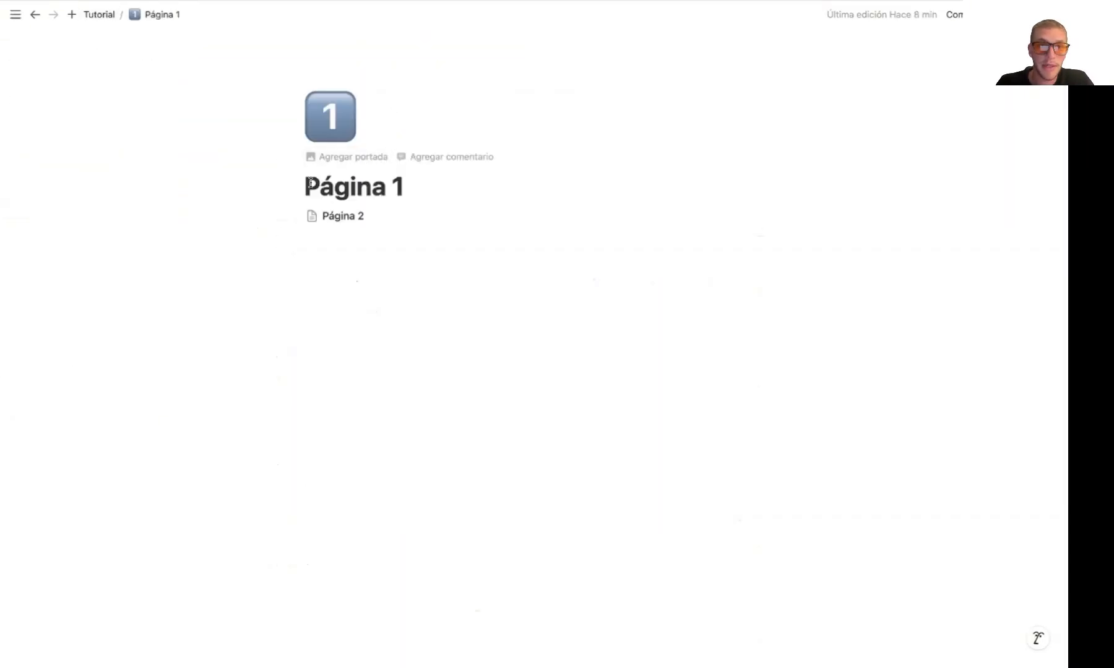
click(403, 216)
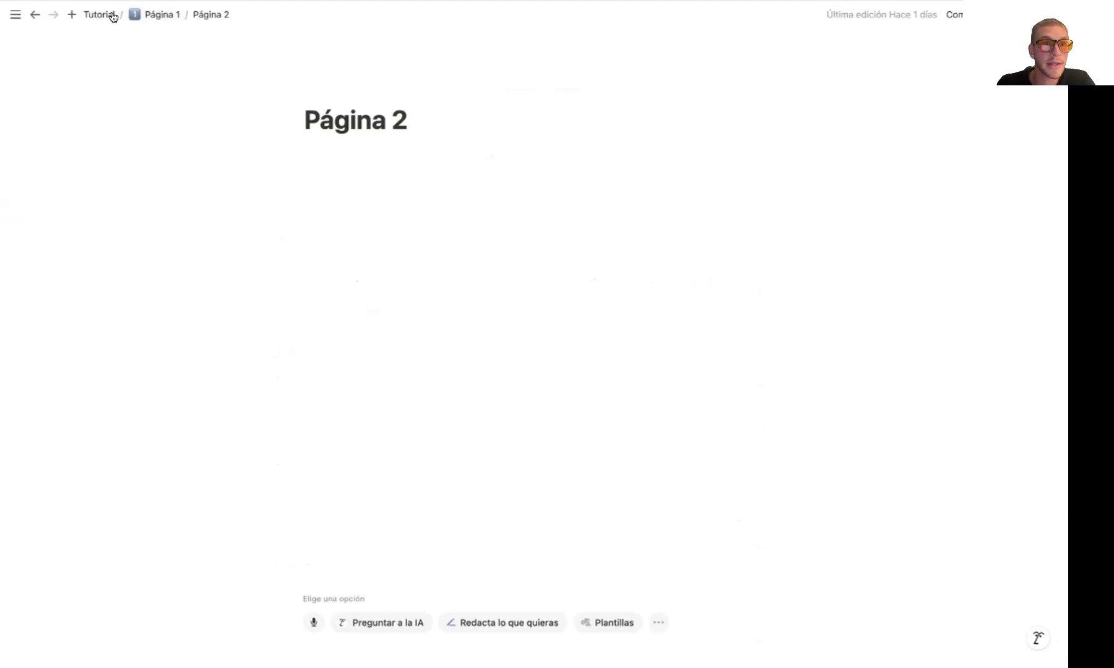
Open the Tipos de bloques page from Tutorial and review the blocks it contains
click(109, 16)
click(419, 199)
scroll(384, 323, down, 6)
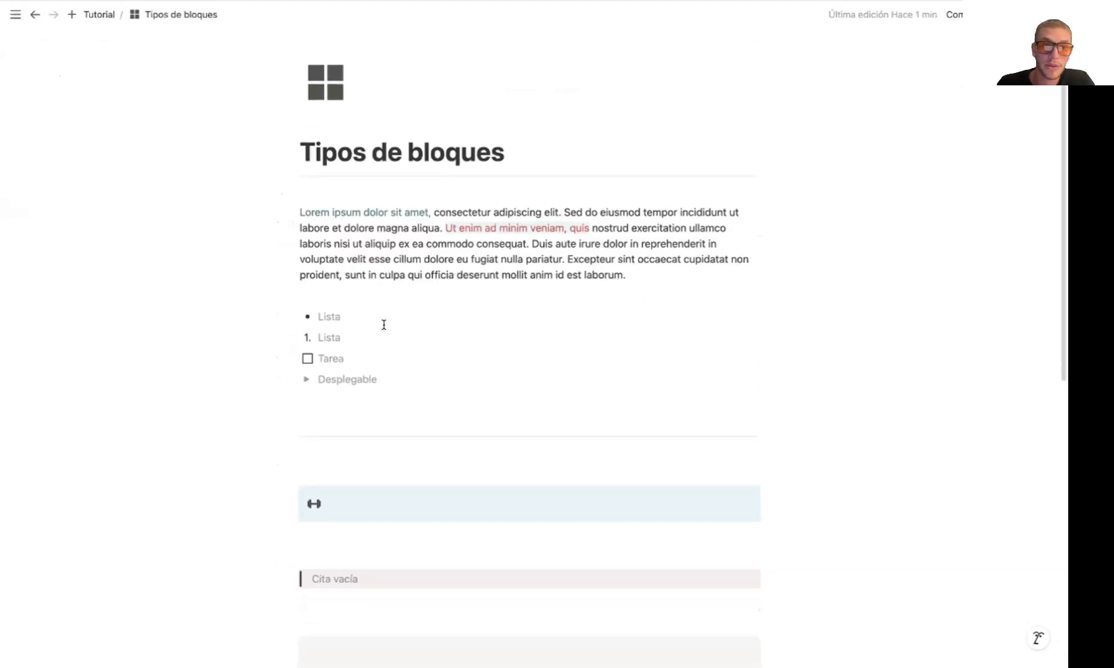
scroll(383, 328, up, 6)
scroll(383, 334, down, 8)
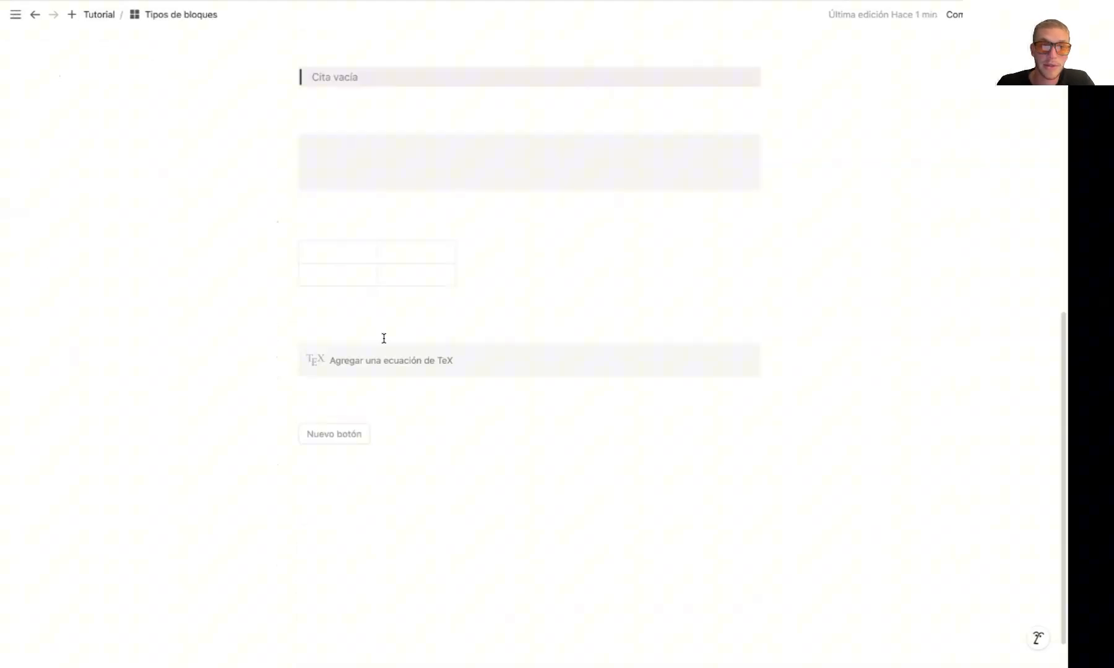
Add a new subpage at the end of the Tipos de bloques page
click(366, 490)
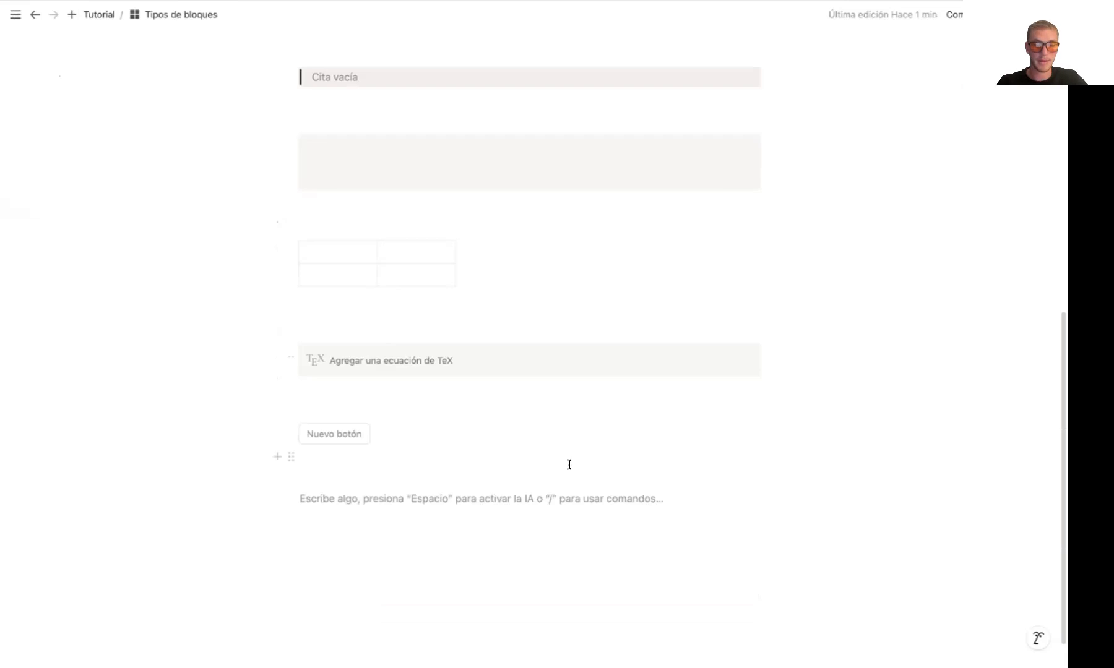
text(/pa)
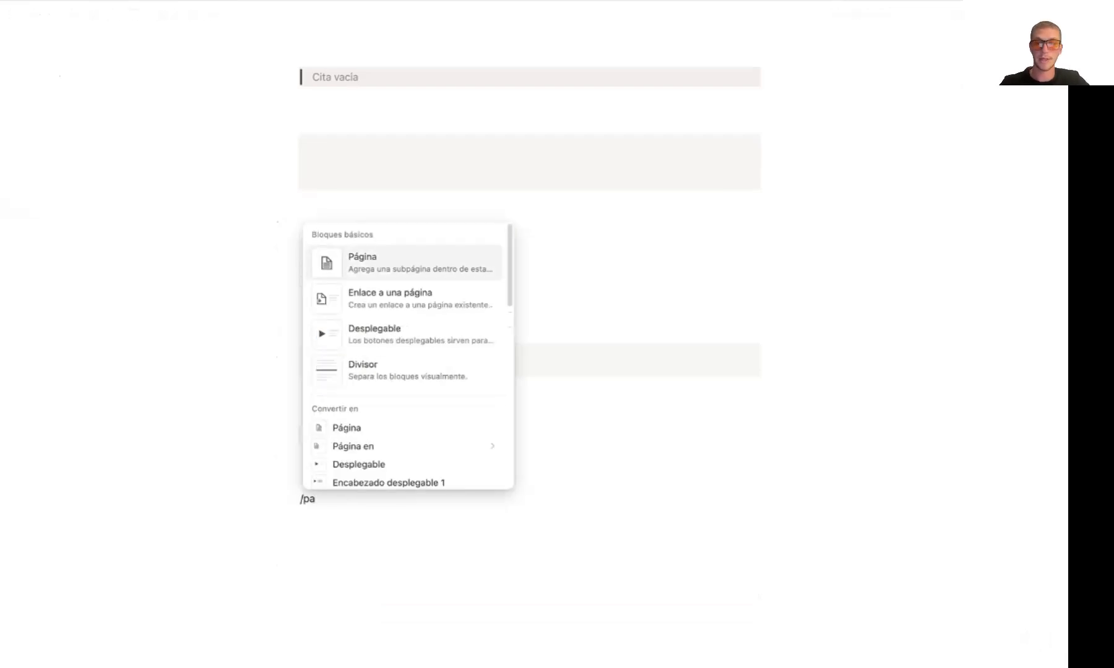
key(Return)
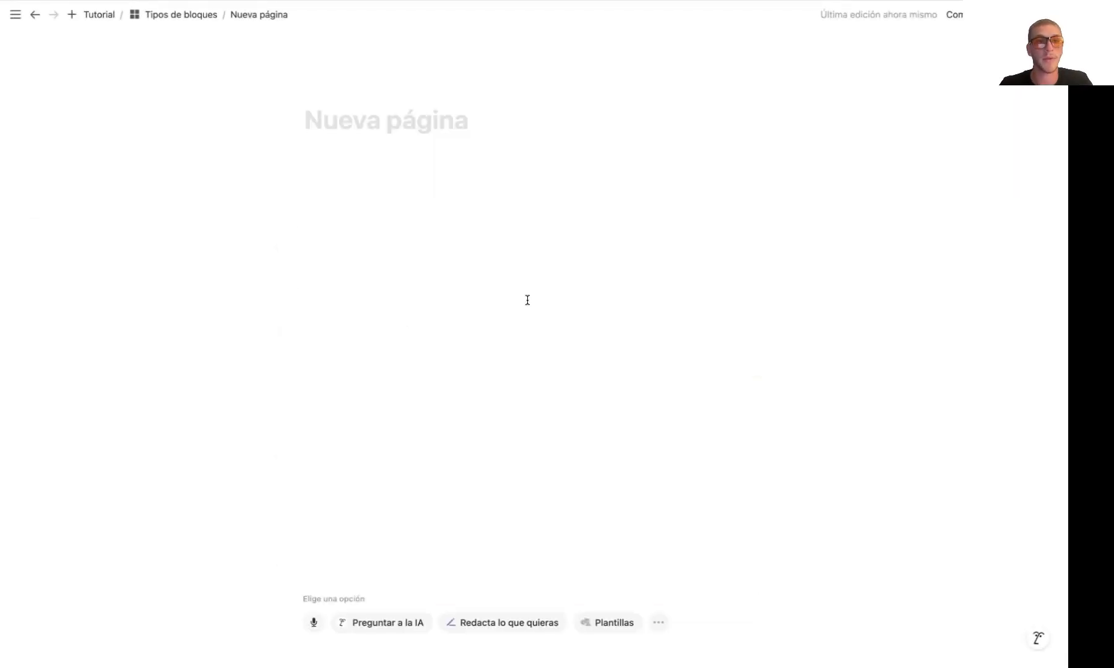
Insert an integrated database (Base de datos: integrada) in the body of the new page
click(343, 190)
text(/)
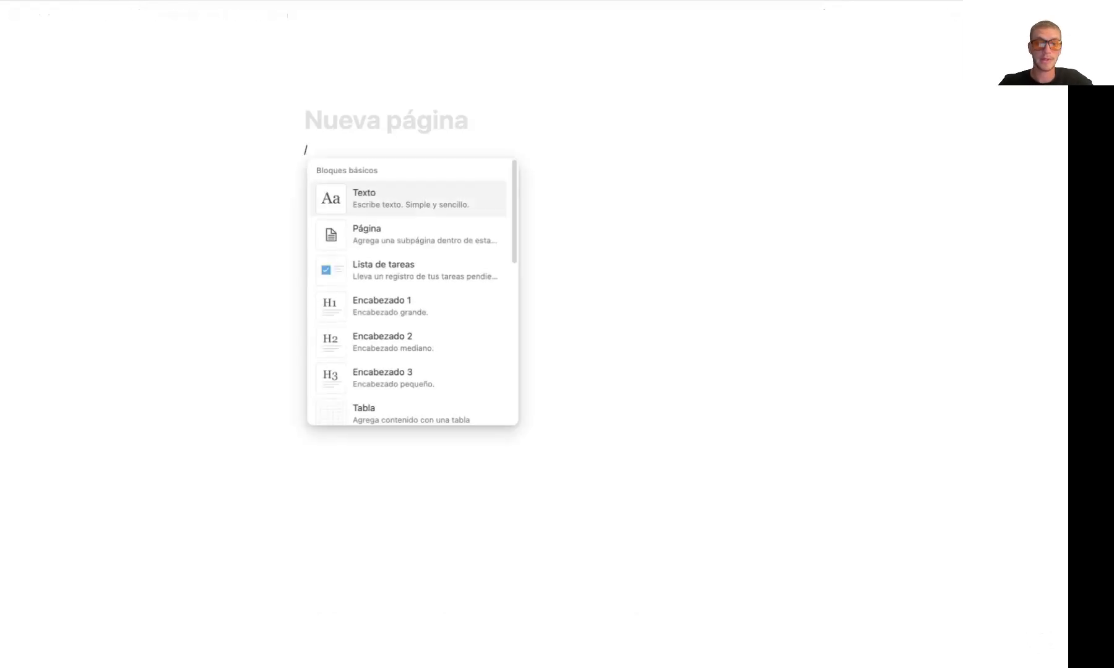
text(base)
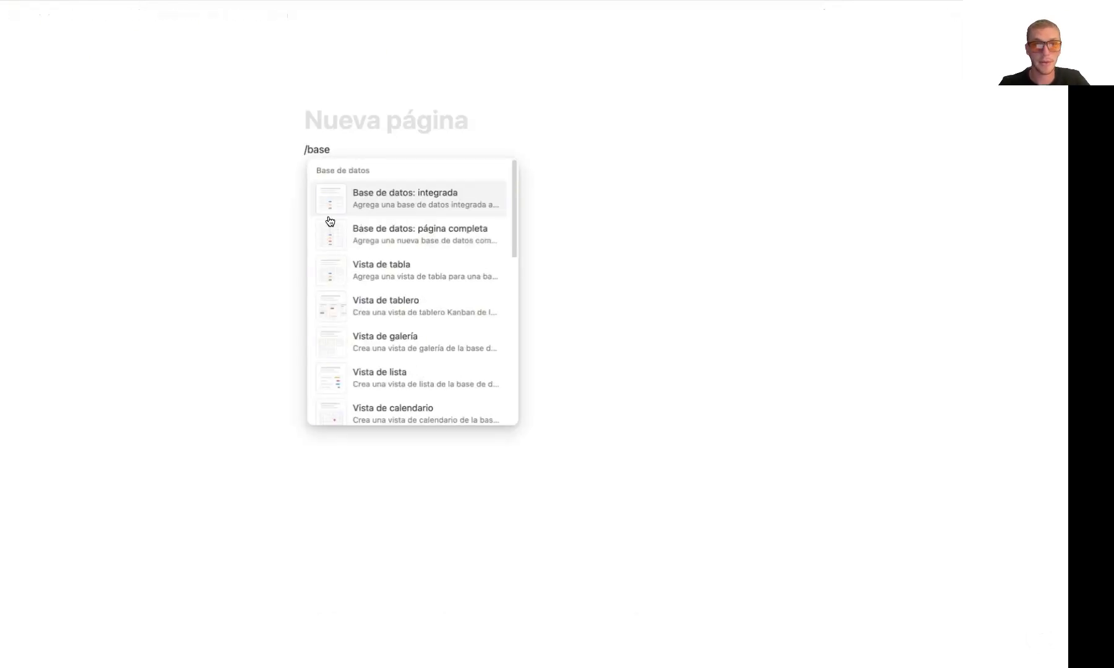
click(424, 206)
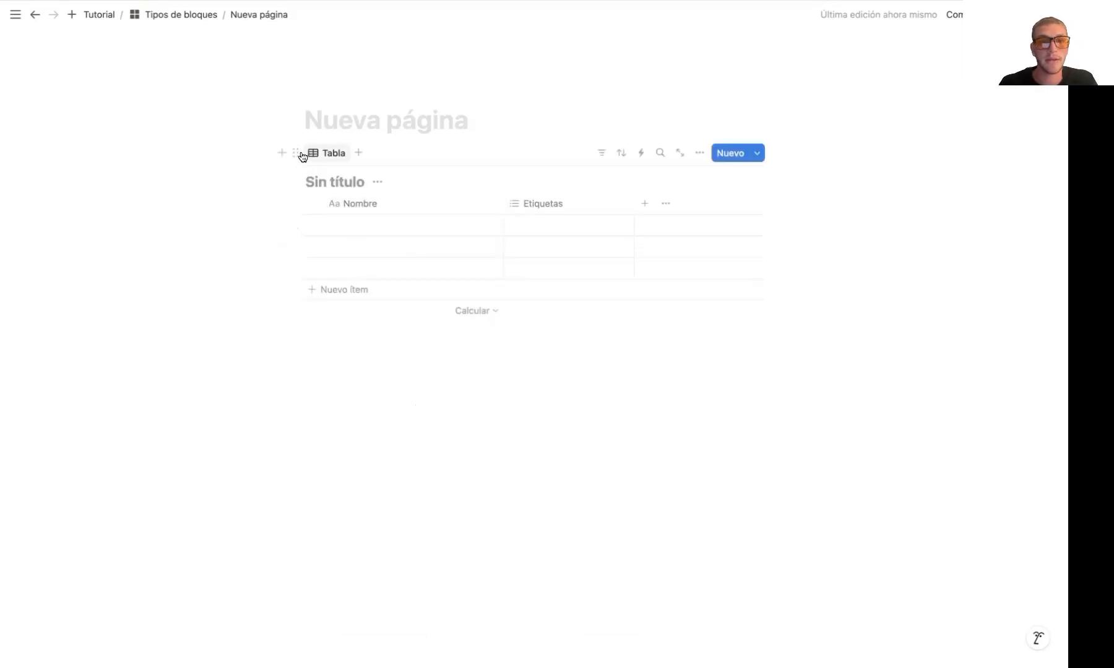
Return to the Bases de Datos page through Tutorial and show the content below its inline table
drag(294, 153, 154, 23)
click(113, 17)
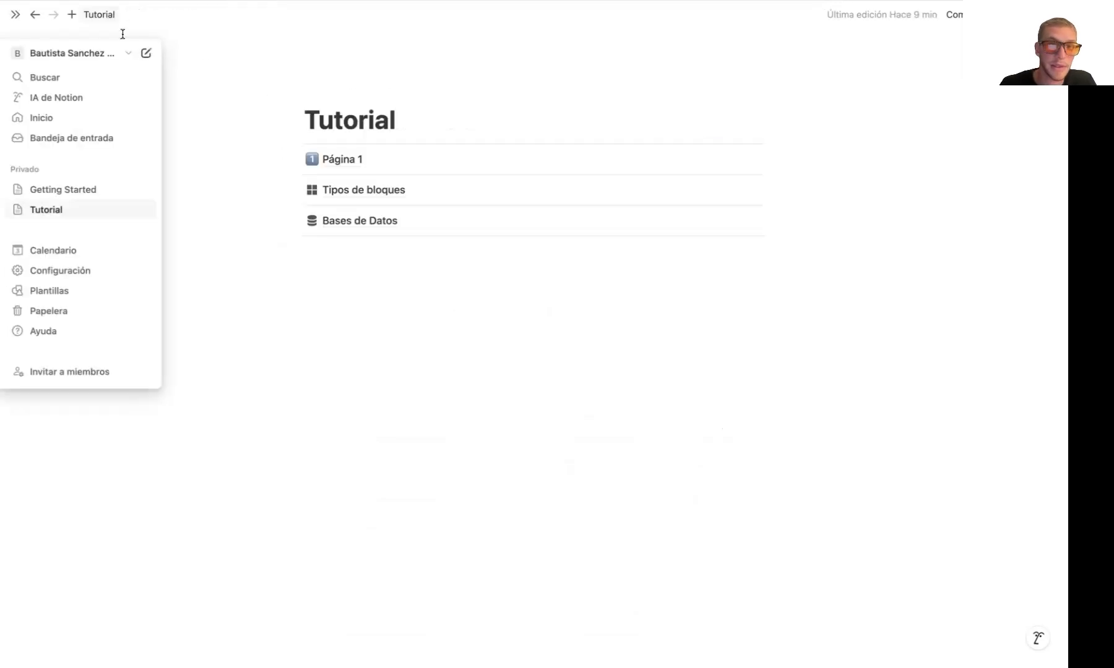
click(350, 221)
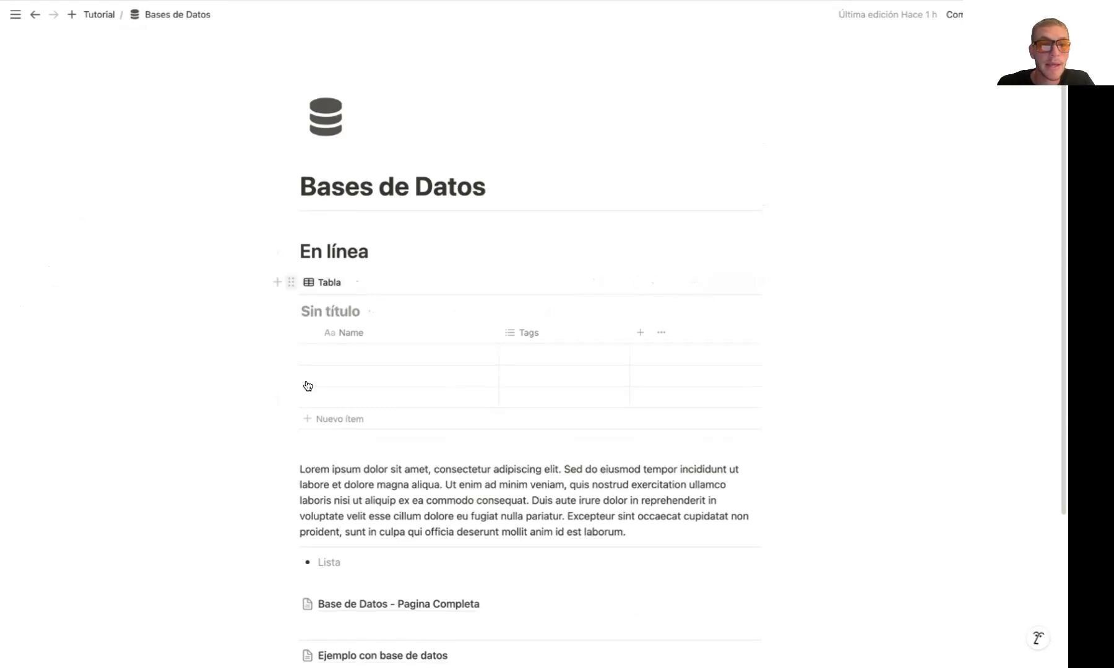
scroll(308, 395, down, 3)
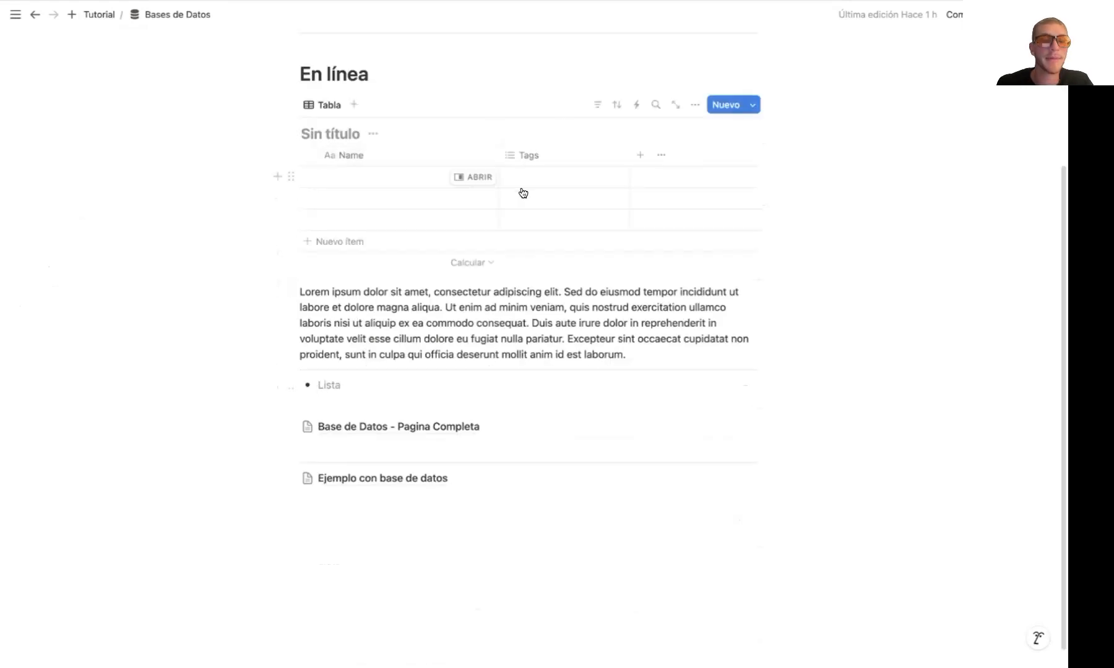
Delete the Lorem ipsum paragraph, the divider and the bulleted list item below the inline table
drag(212, 288, 380, 310)
click(346, 304)
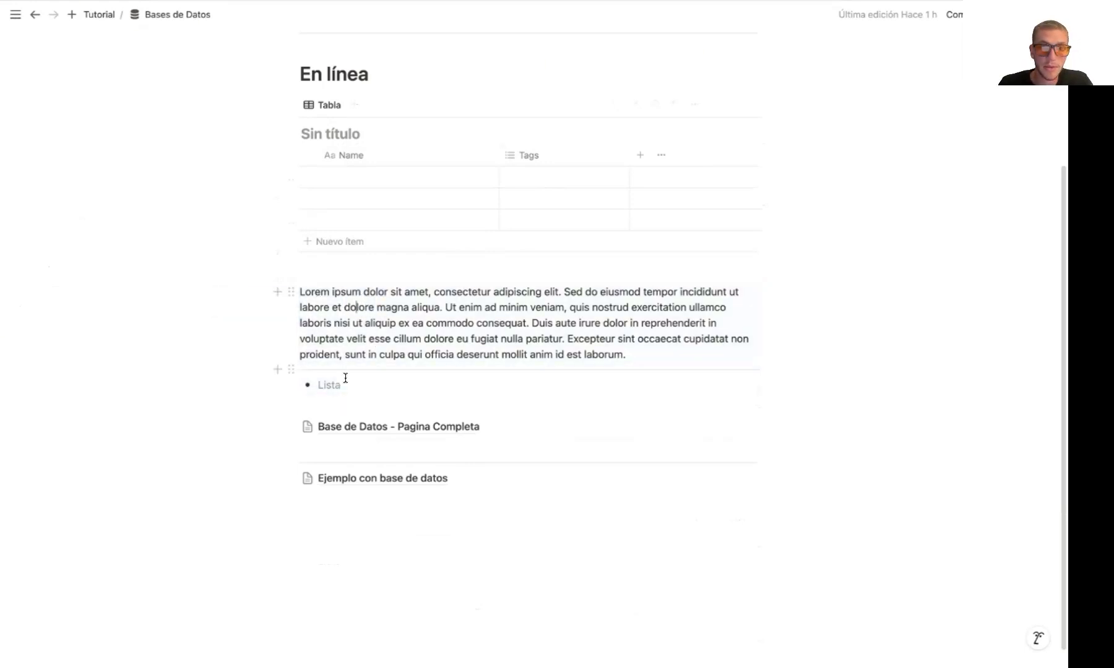
drag(314, 385, 306, 367)
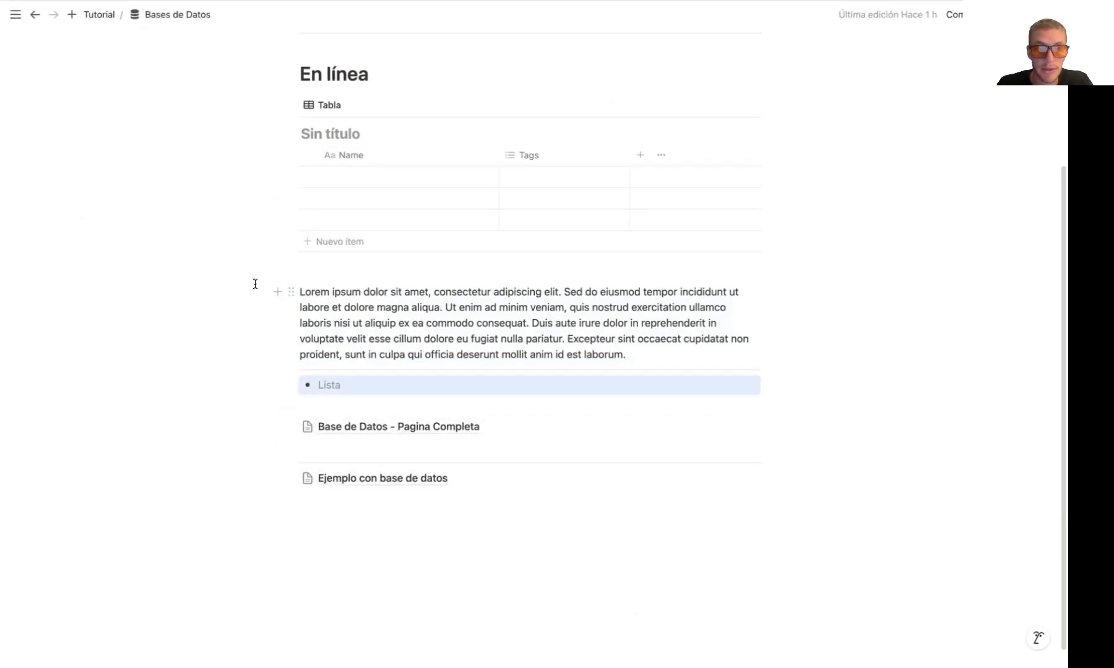
mouse_move(243, 296)
mouse_down()
mouse_move(311, 322)
mouse_move(366, 389)
mouse_up()
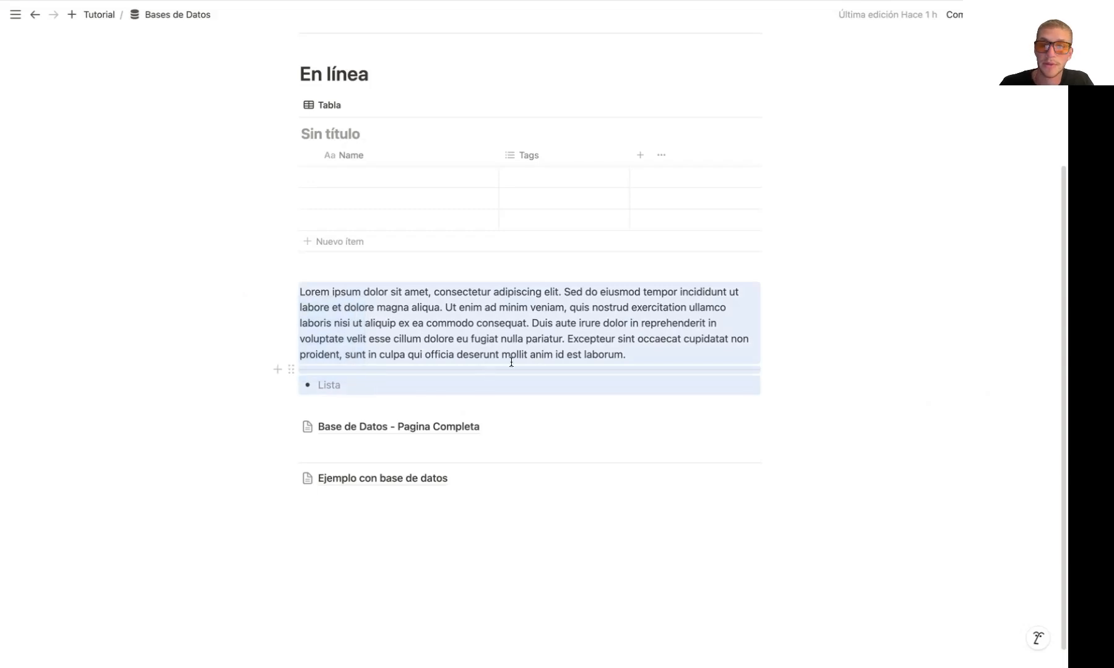
key(BackSpace)
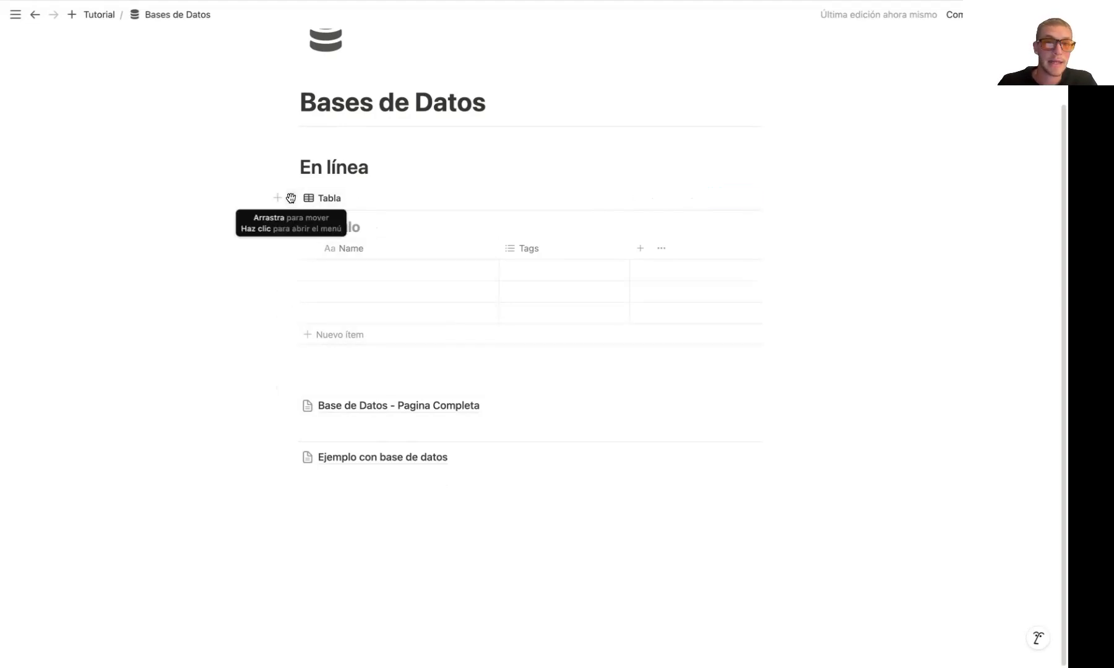
Examine the block actions available for the inline table and for the Base de Datos - Pagina Completa database
click(290, 198)
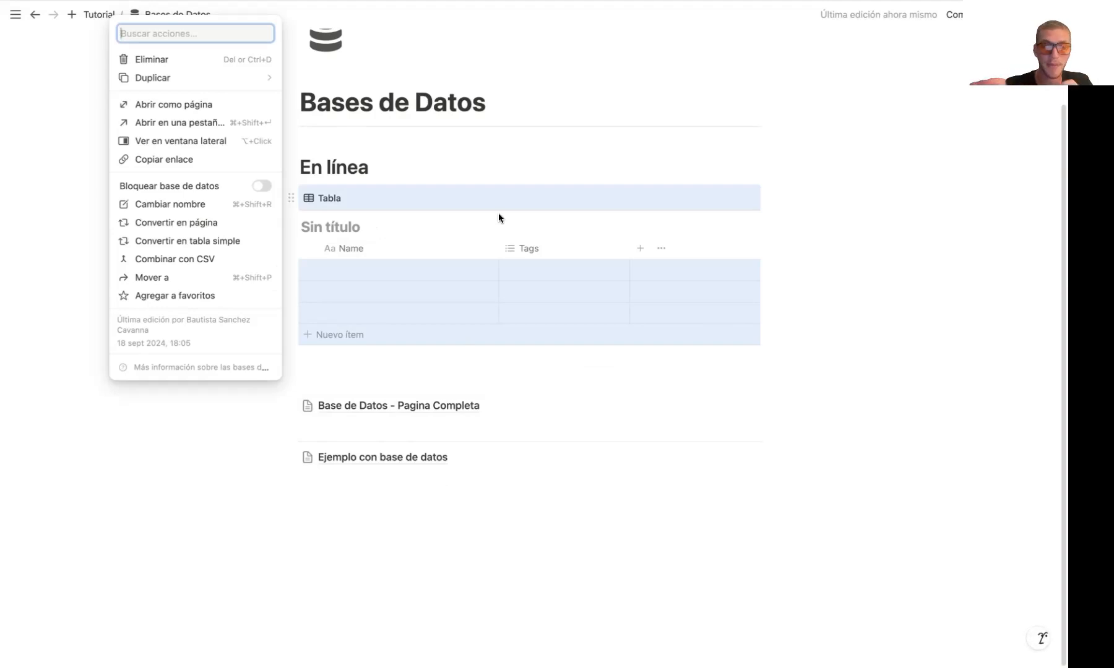
click(474, 381)
mouse_move(438, 408)
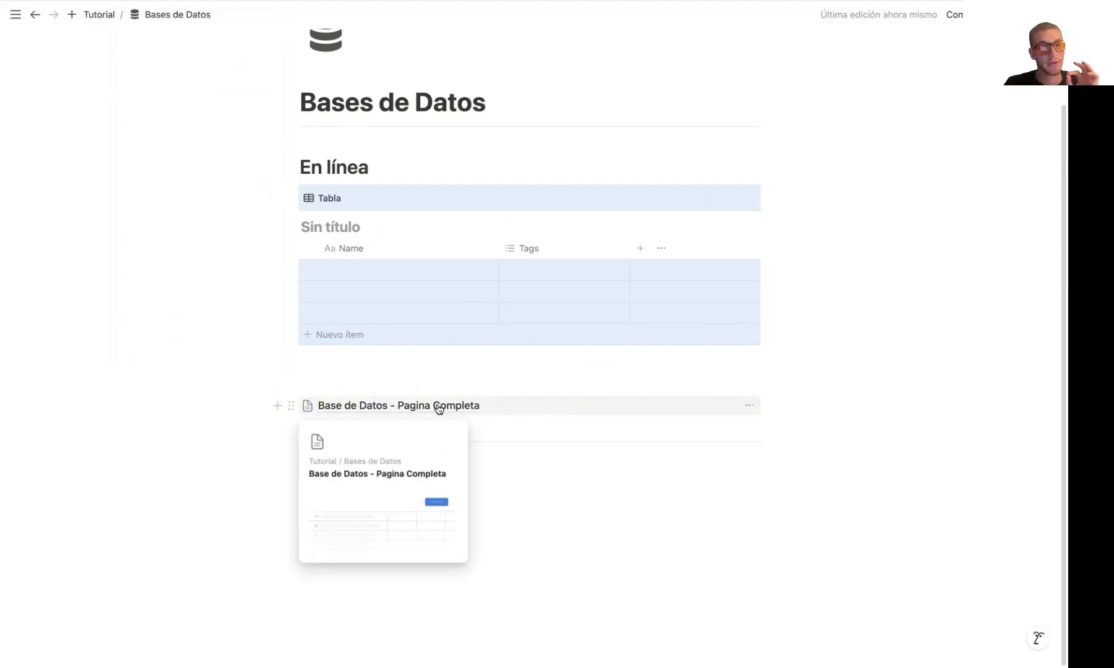
click(291, 405)
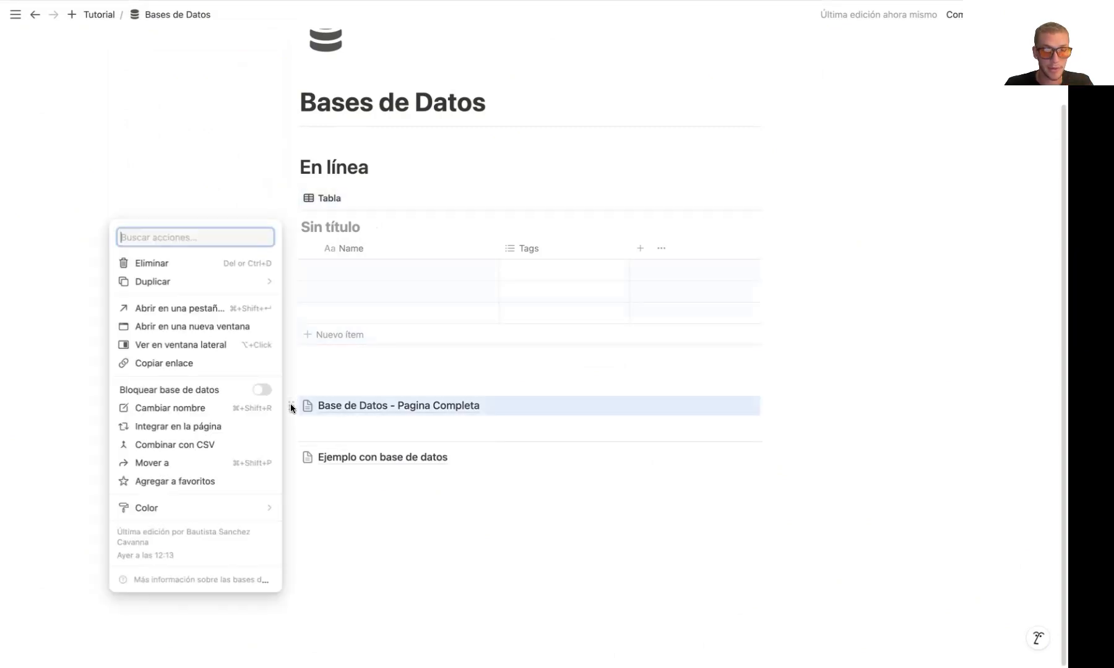
click(325, 424)
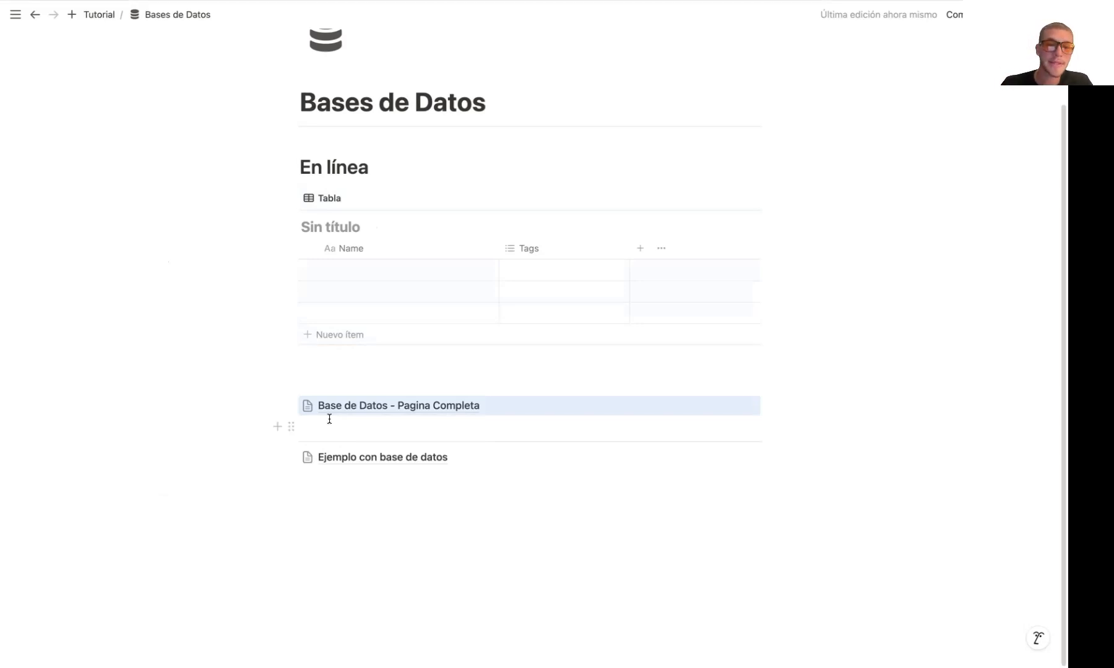
Add an empty line below the Ejemplo con base de datos page link
click(346, 430)
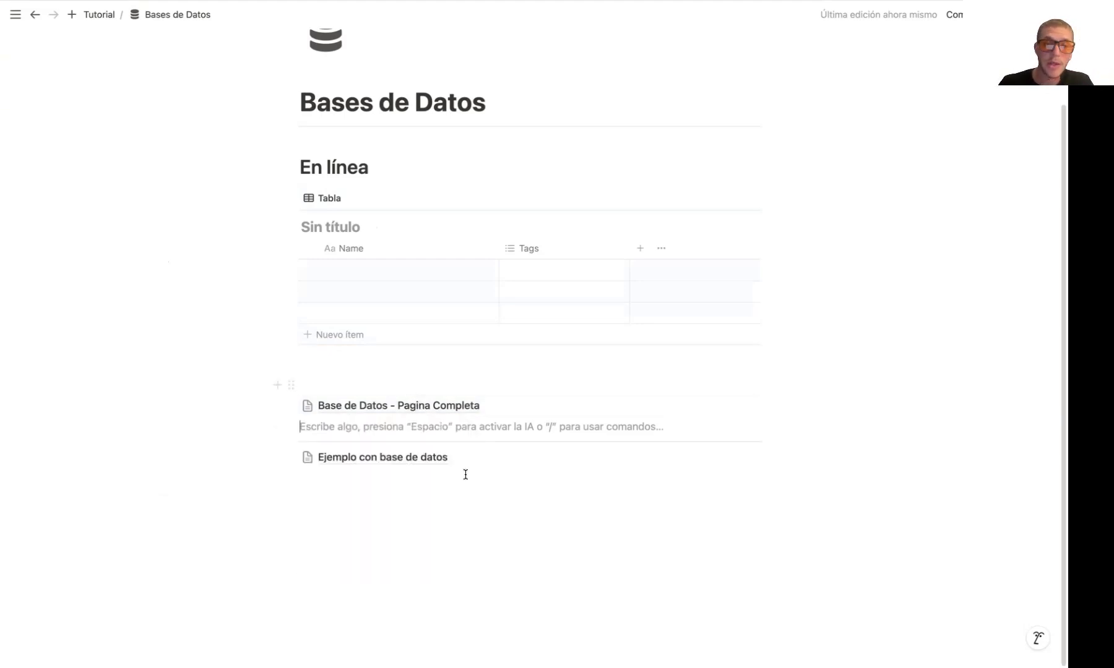
click(424, 522)
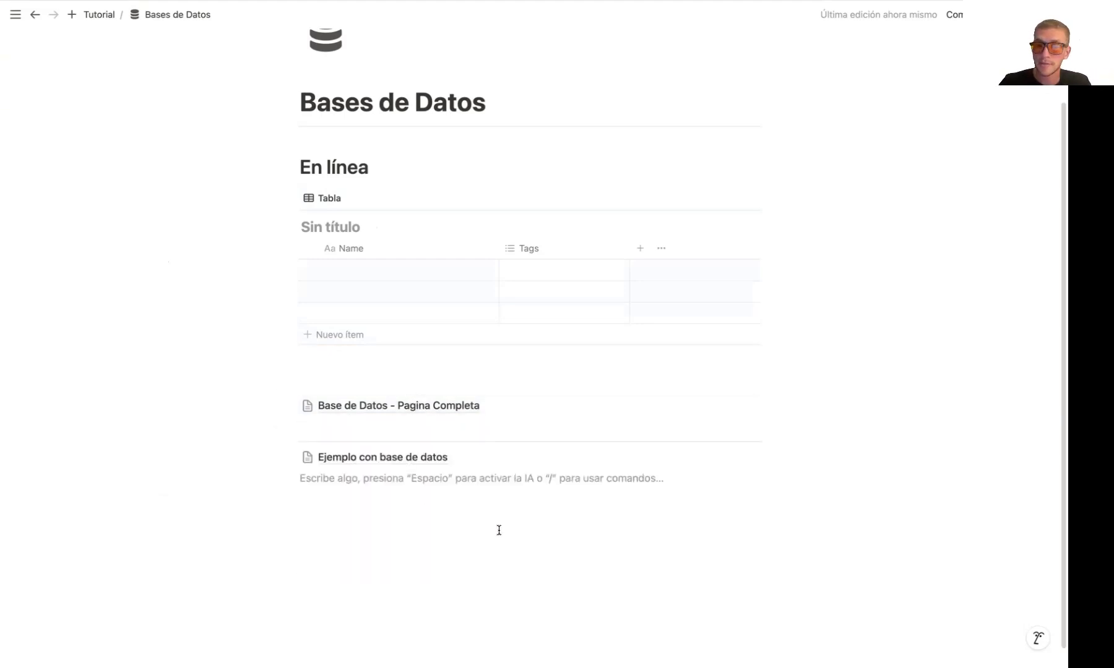
key(Return)
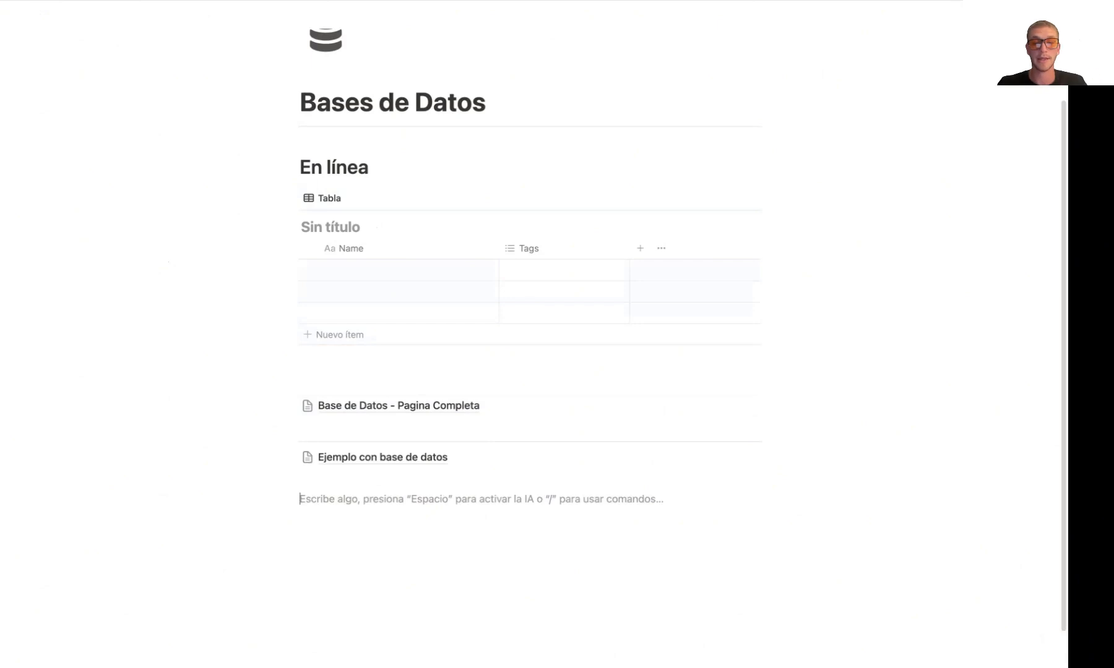
Browse the insertable block types down to the database views, and dismiss the list without inserting anything
scroll(530, 346, down, 1)
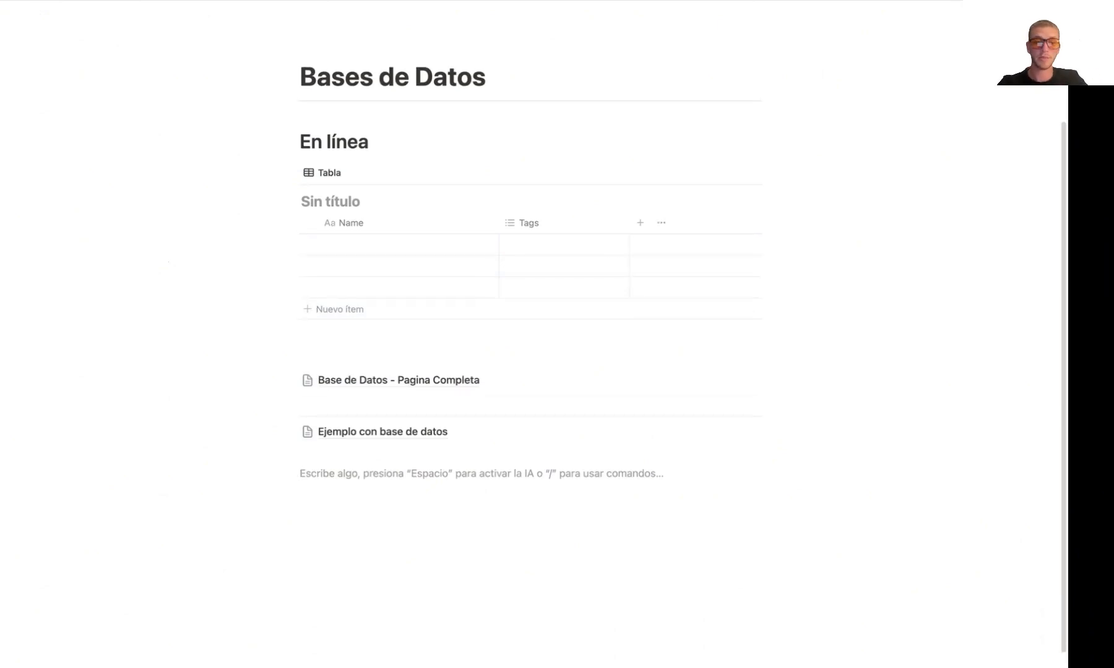
text(/)
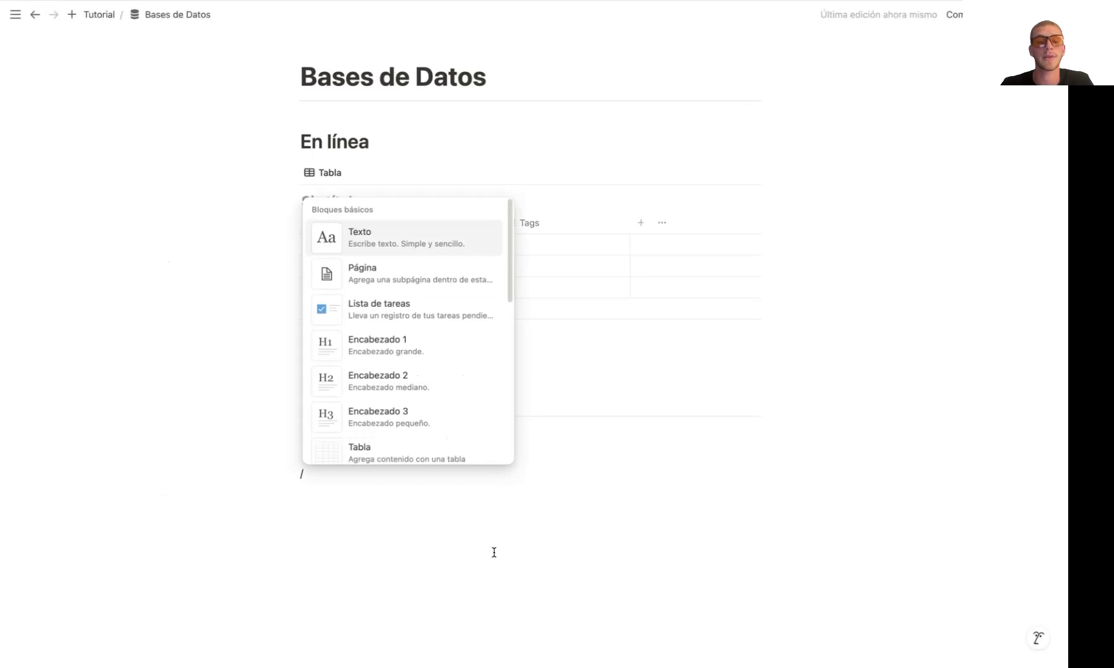
scroll(459, 415, down, 3)
scroll(460, 415, down, 12)
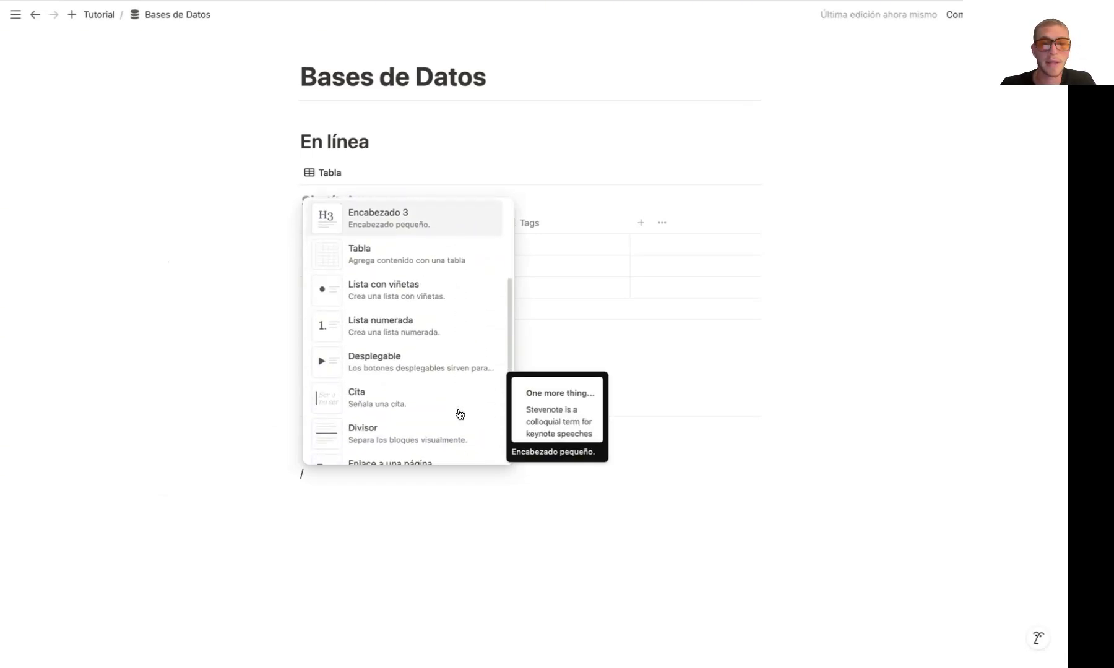
scroll(460, 414, down, 6)
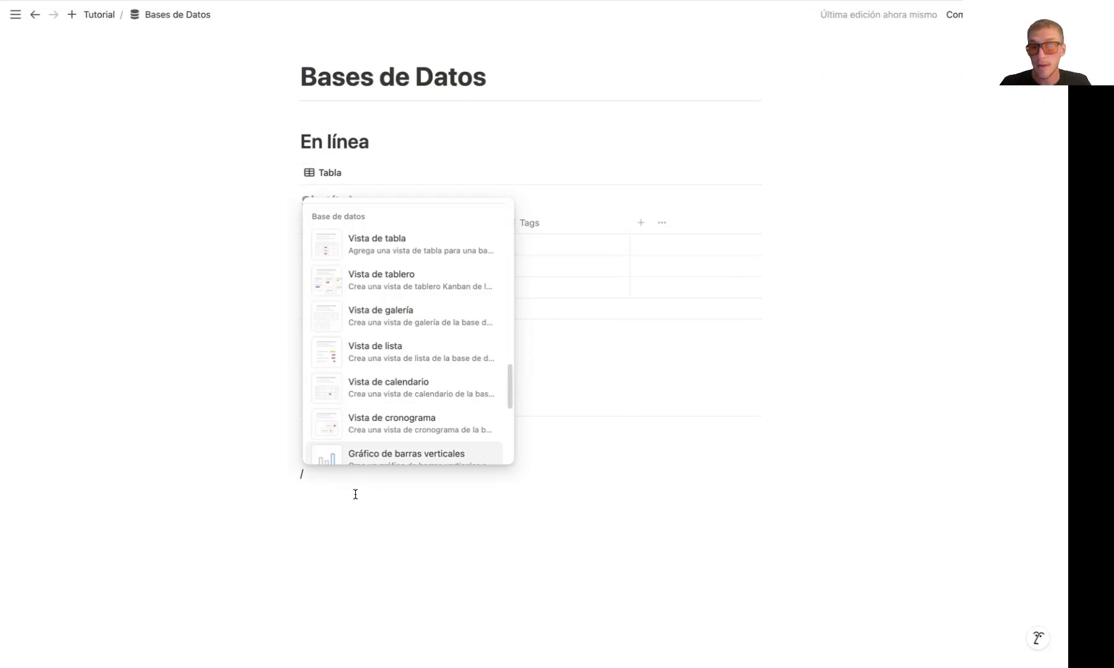
key(BackSpace)
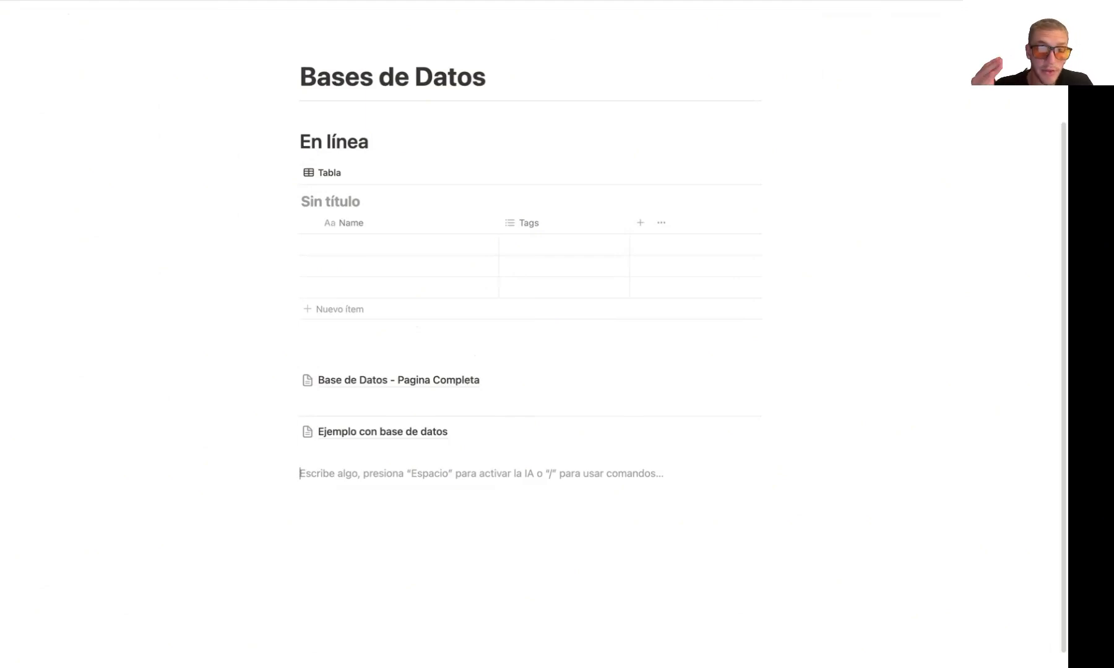
Open the Base de Datos - Pagina Completa database and view its Archivo 2 entry as a full page
click(389, 386)
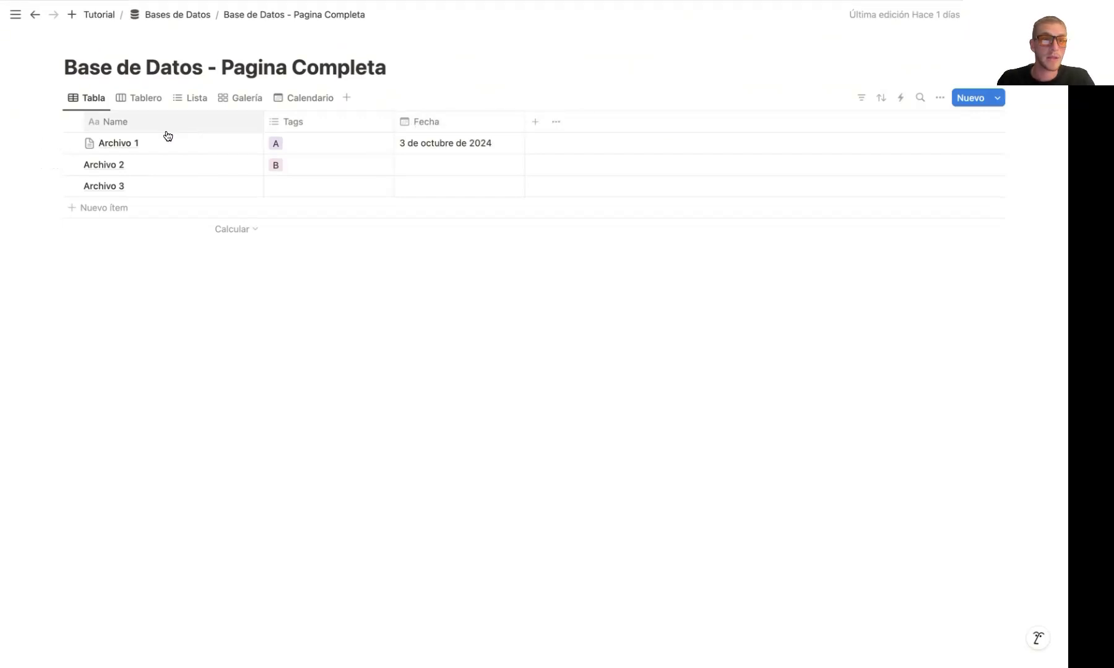
click(250, 166)
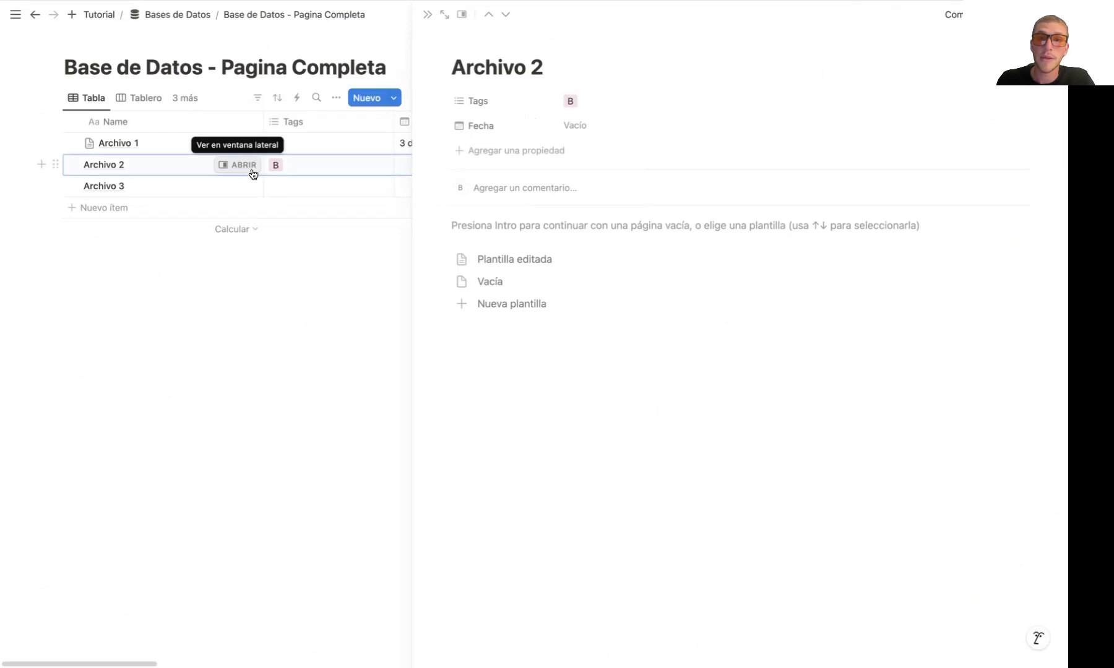
click(441, 17)
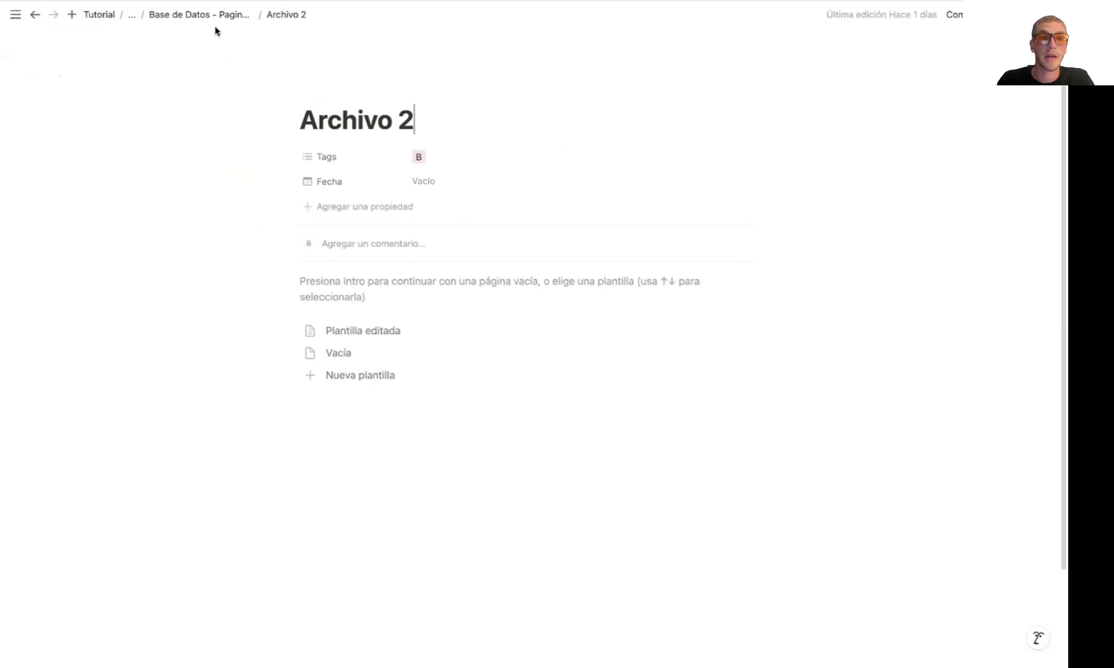
View Página 1 under Tutorial to compare it with a database entry, and return to the Archivo 2 page
click(99, 14)
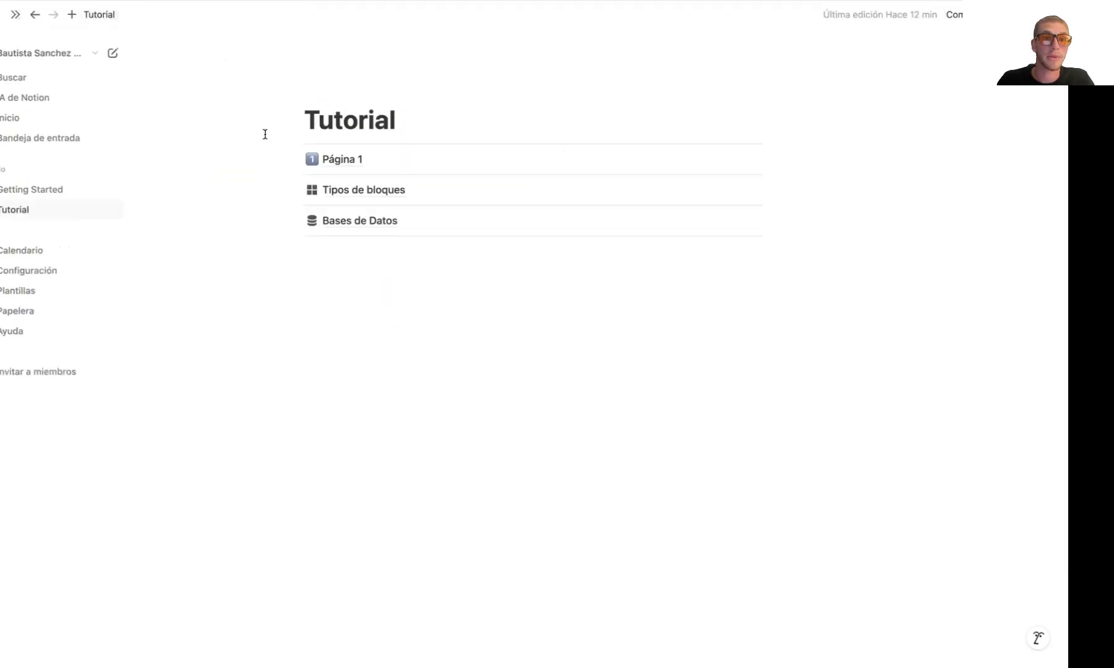
click(378, 162)
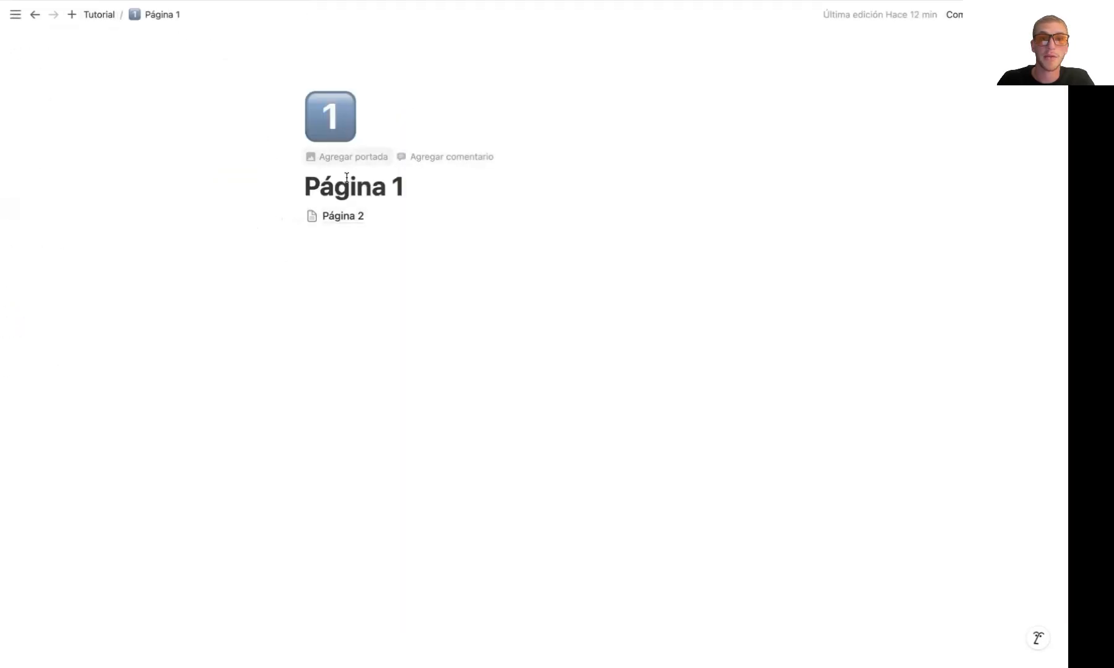
click(34, 15)
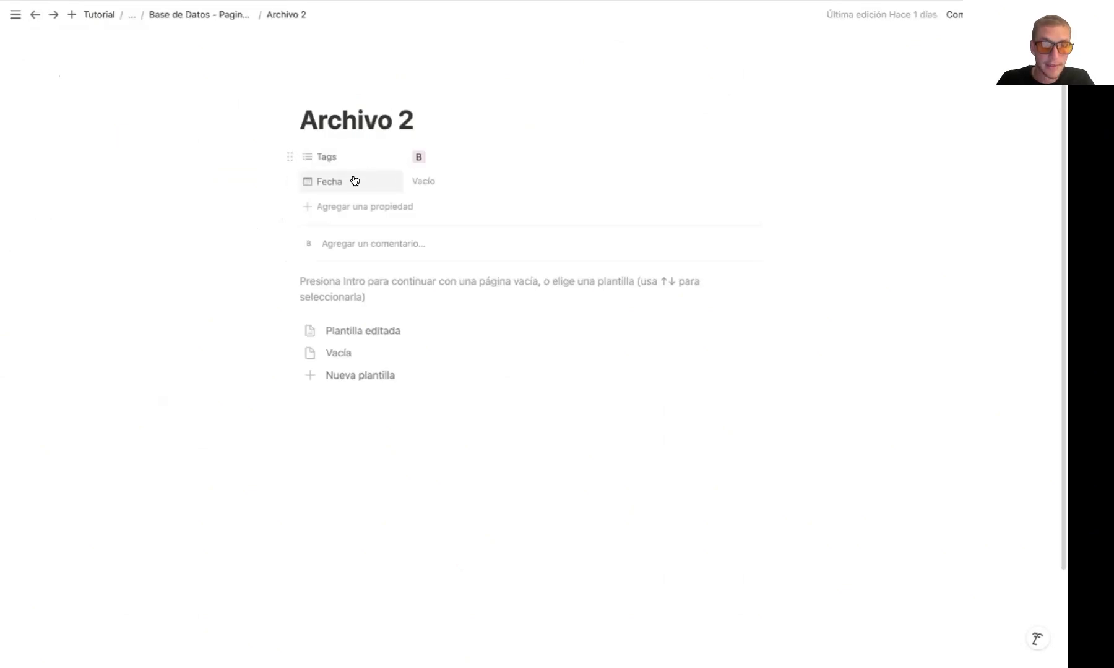
Examine Archivo 2's title and the actions available for its Tags and Fecha properties, and return to the database
drag(299, 117, 414, 118)
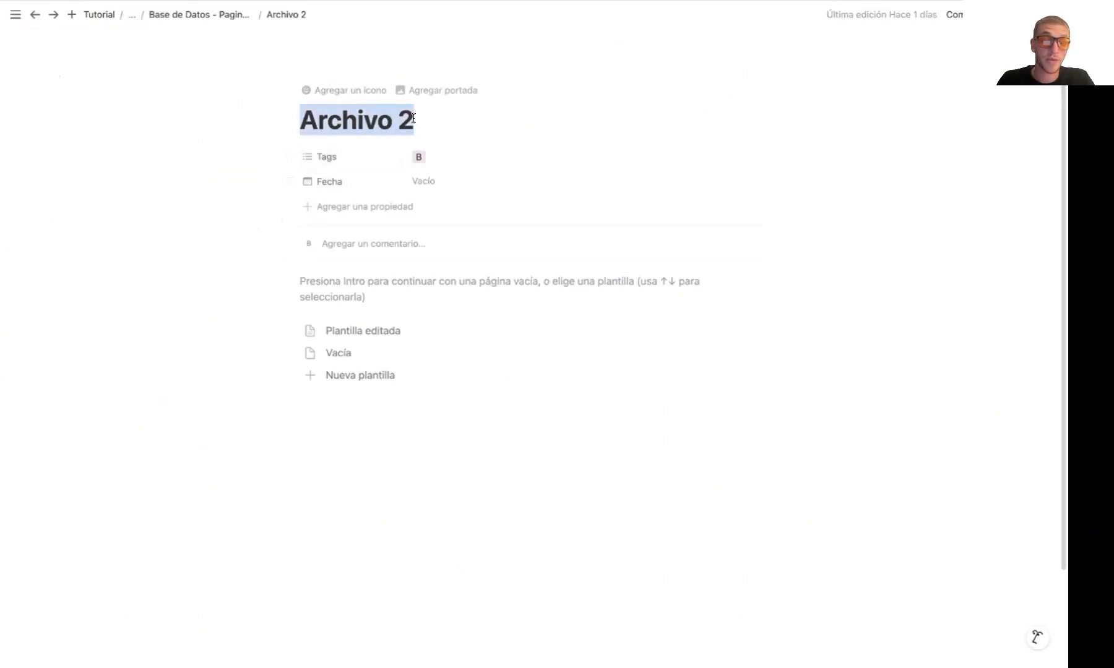
click(414, 118)
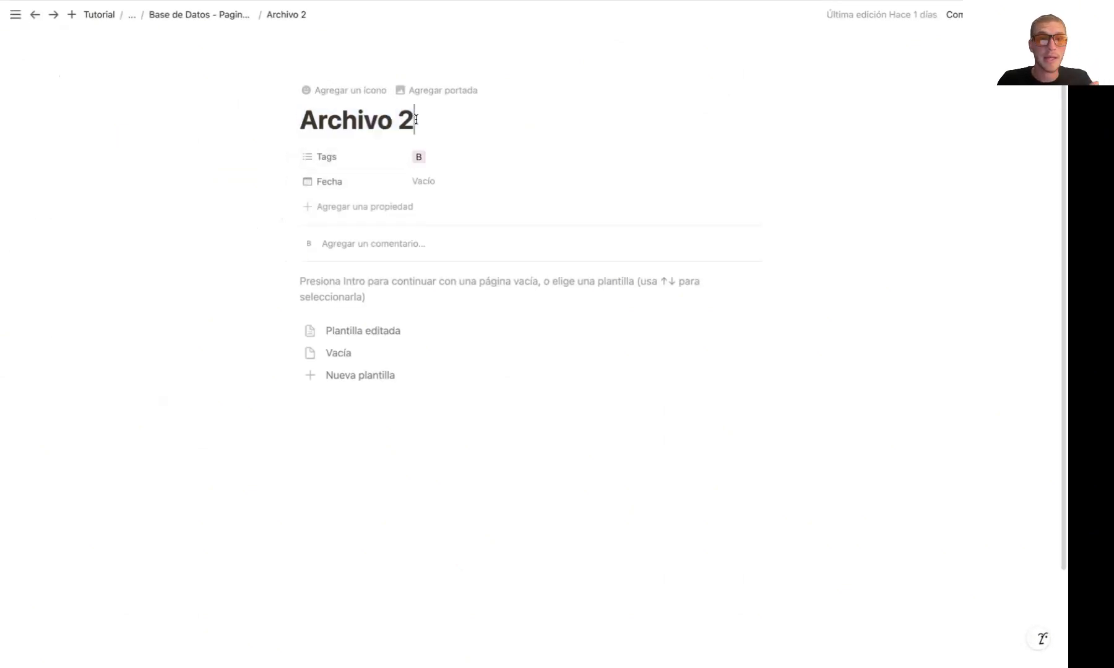
click(289, 158)
click(291, 181)
click(290, 181)
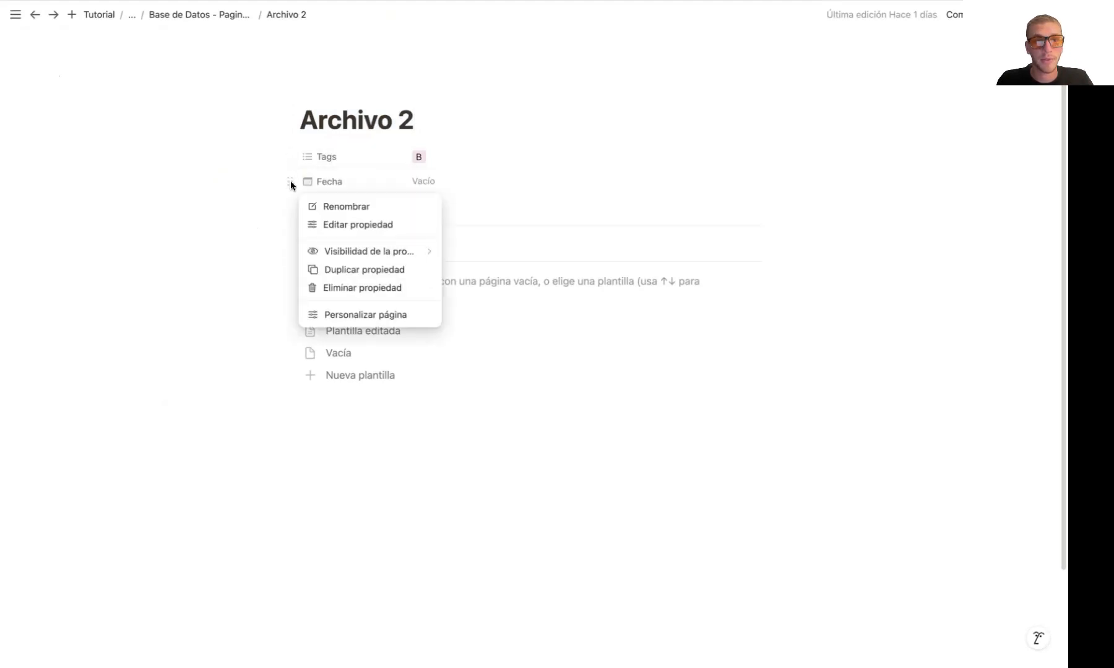
key(Escape)
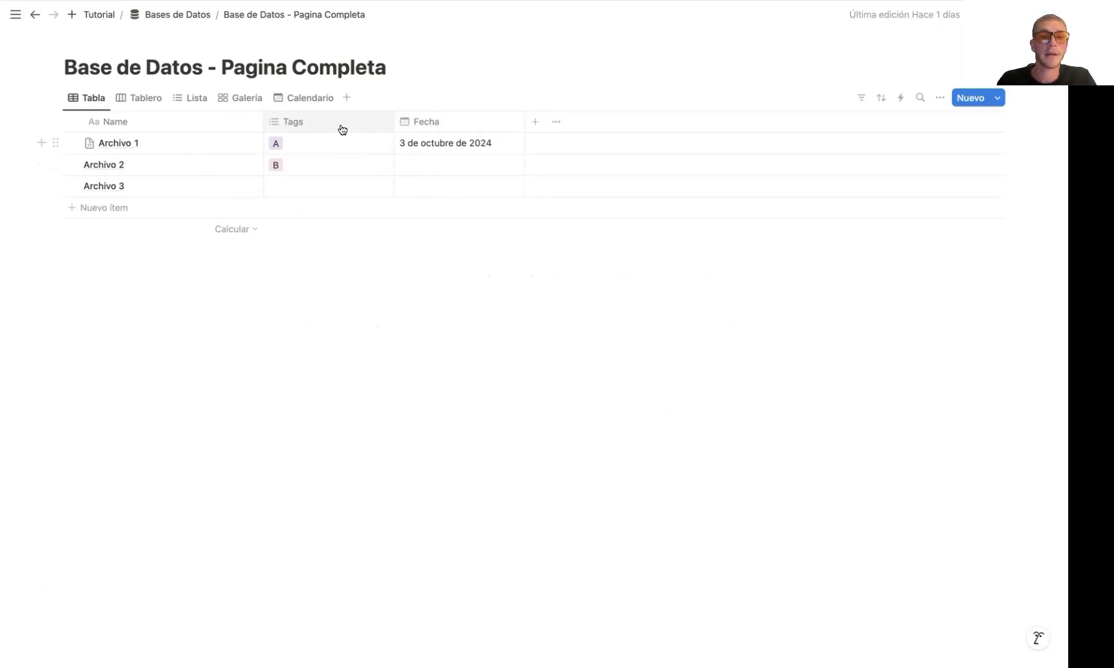
Browse the property types that can be added to the database, and close the list without adding one
click(537, 122)
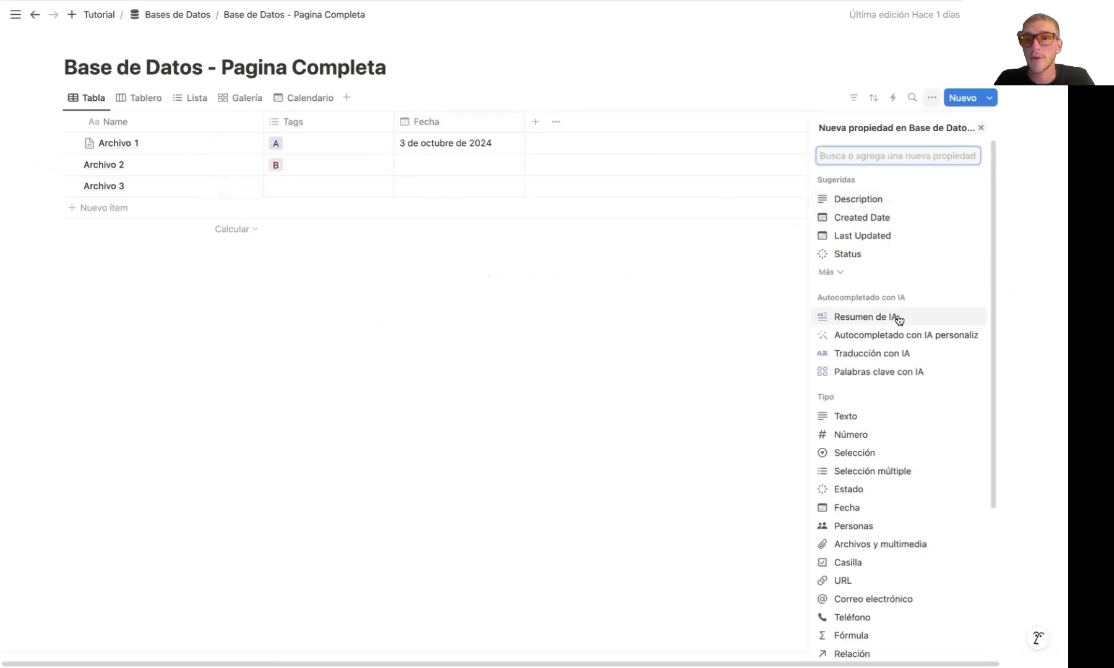
scroll(906, 318, down, 2)
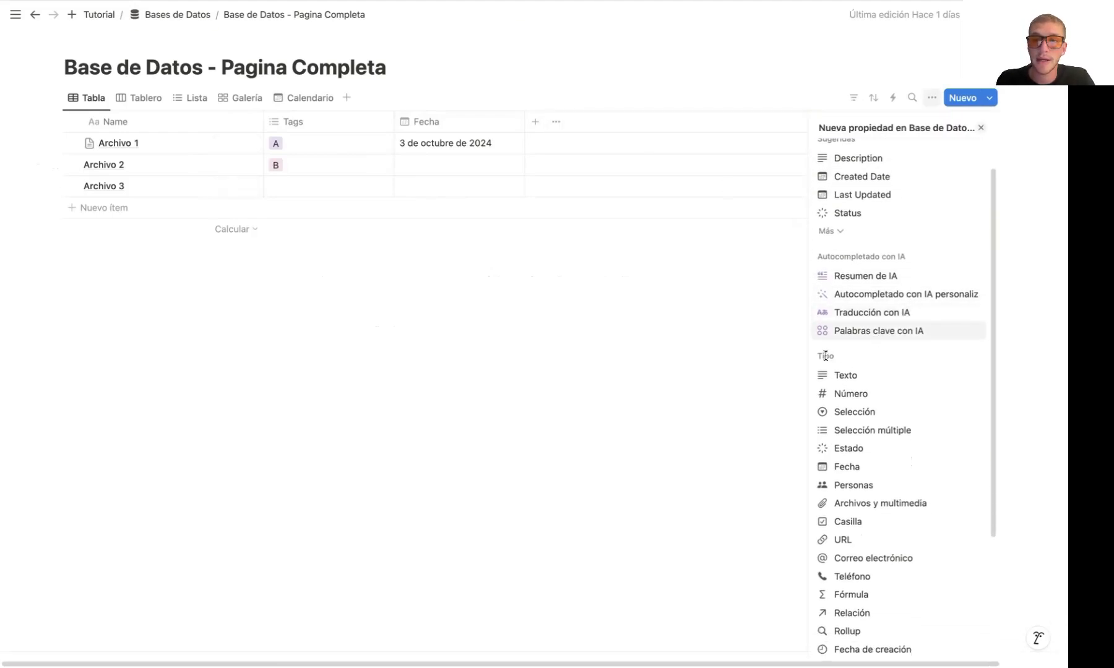
scroll(885, 303, down, 3)
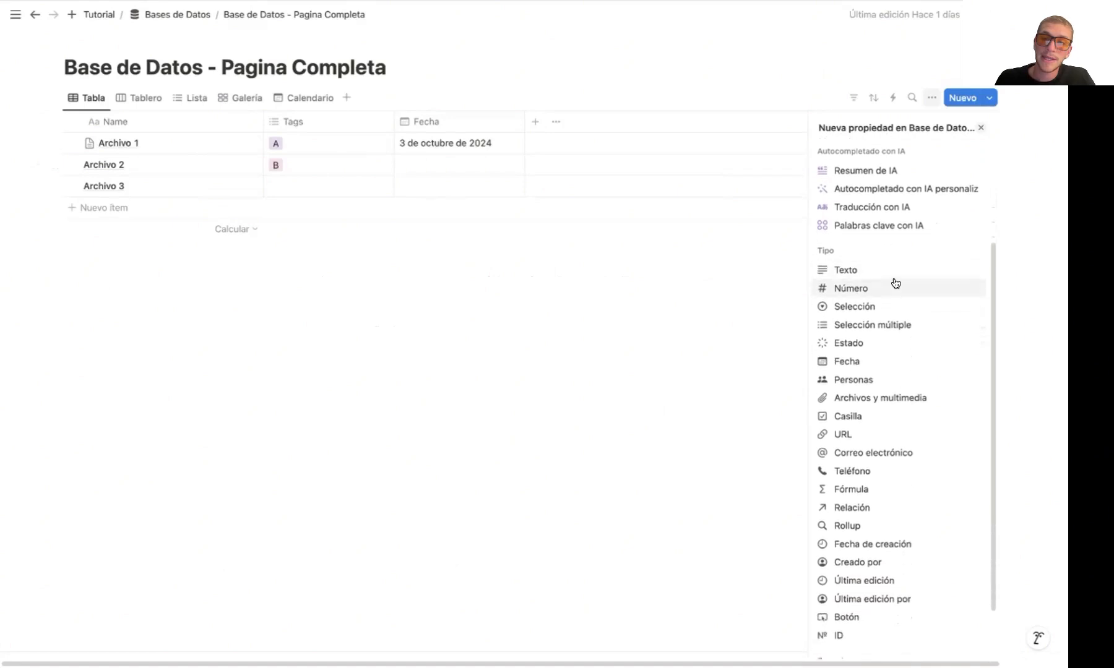
scroll(895, 284, down, 1)
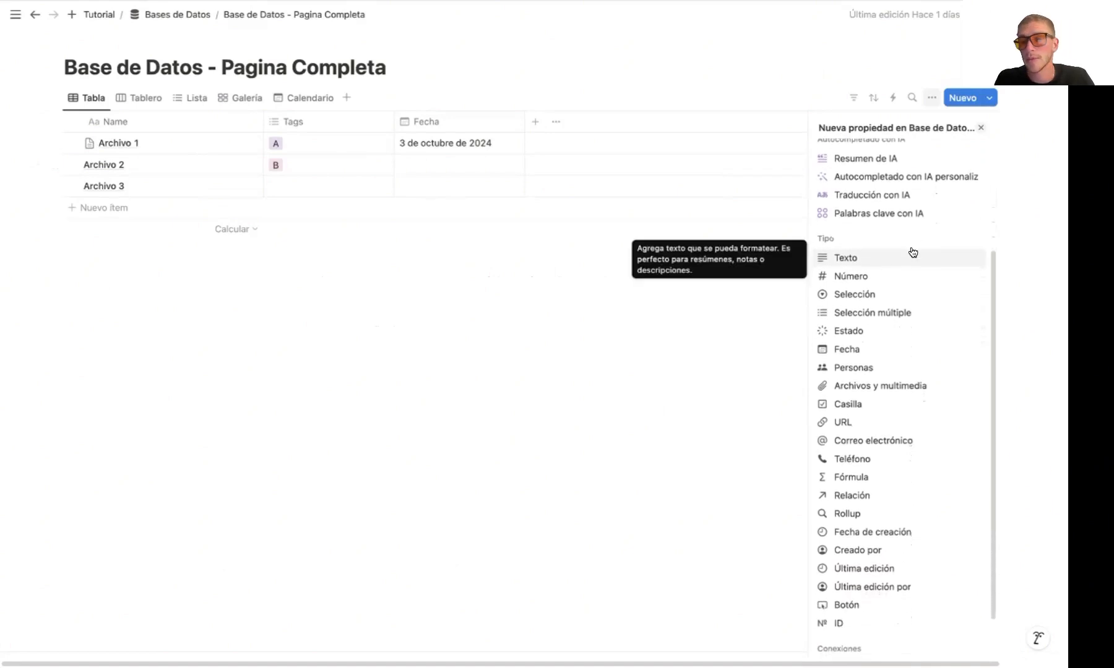
scroll(910, 240, down, 1)
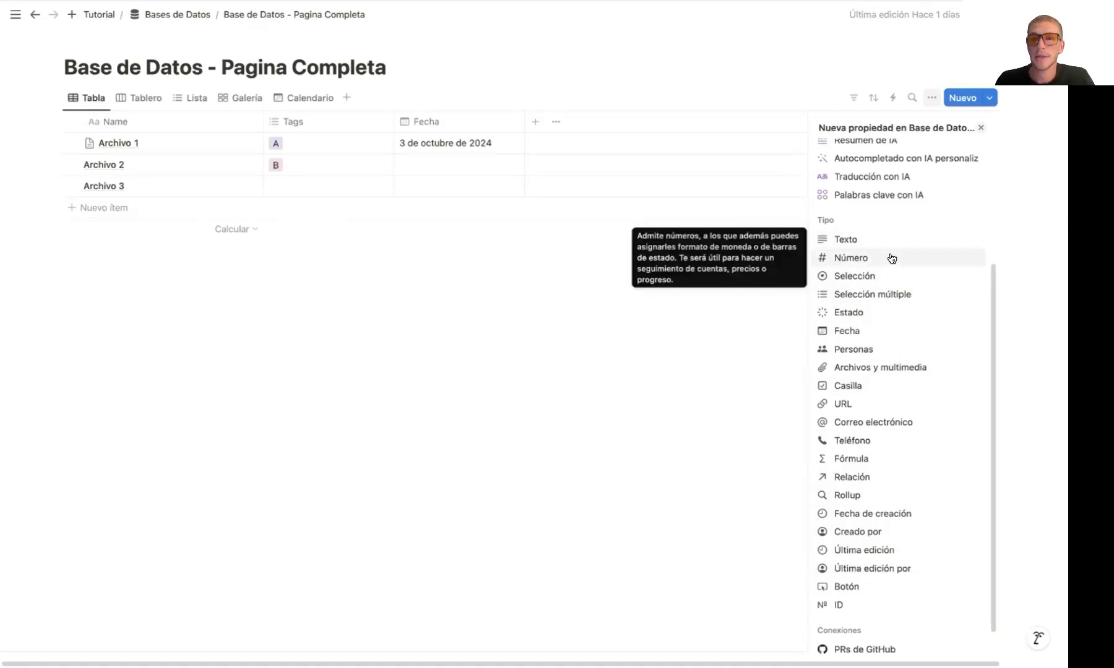
scroll(893, 256, up, 2)
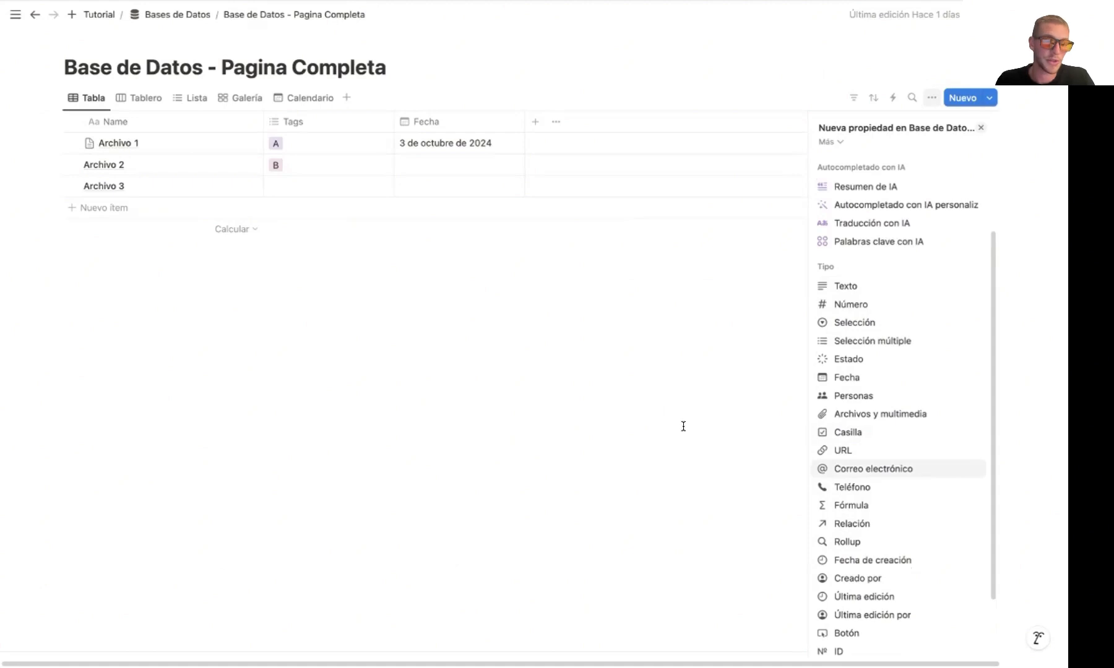
click(680, 395)
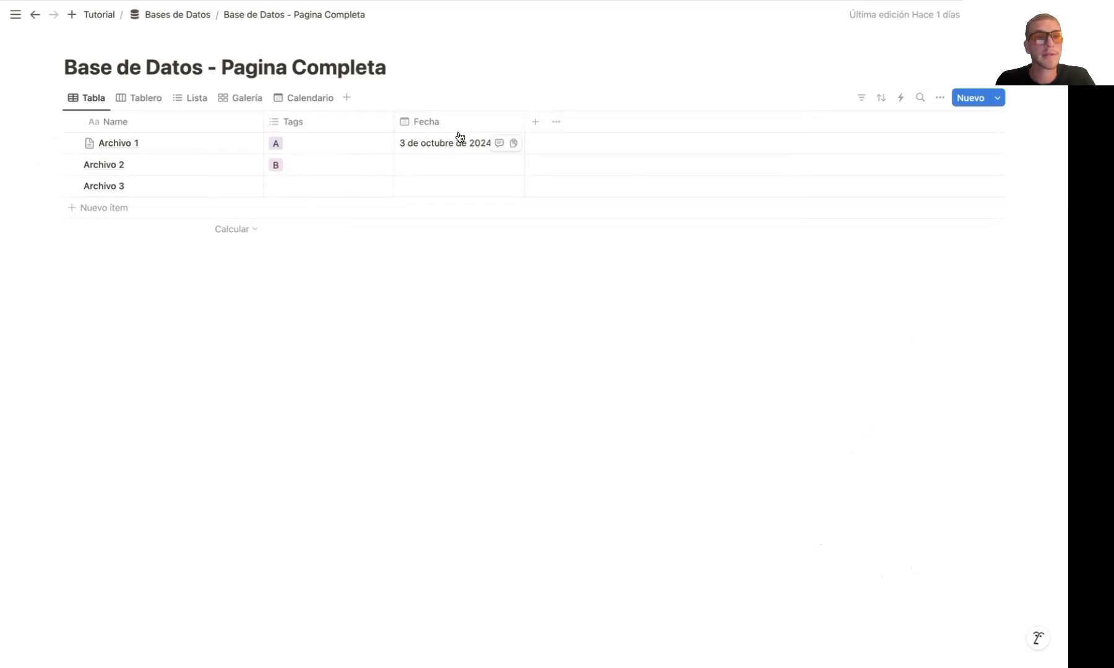
View the database entries as Tablero, Lista and Galería
click(135, 103)
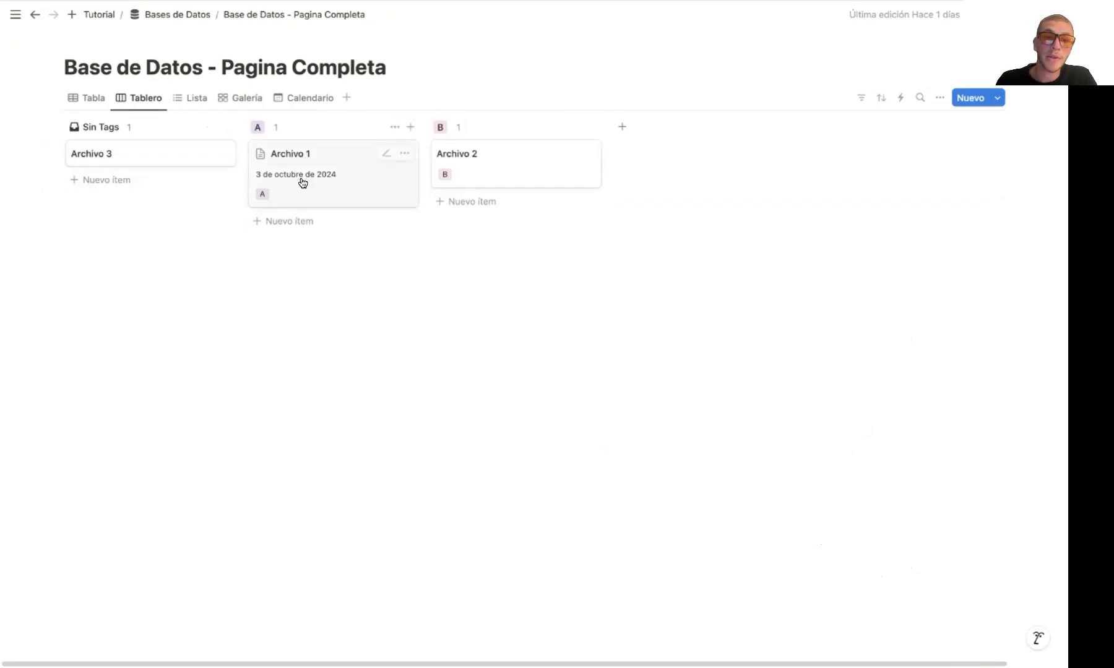
click(197, 103)
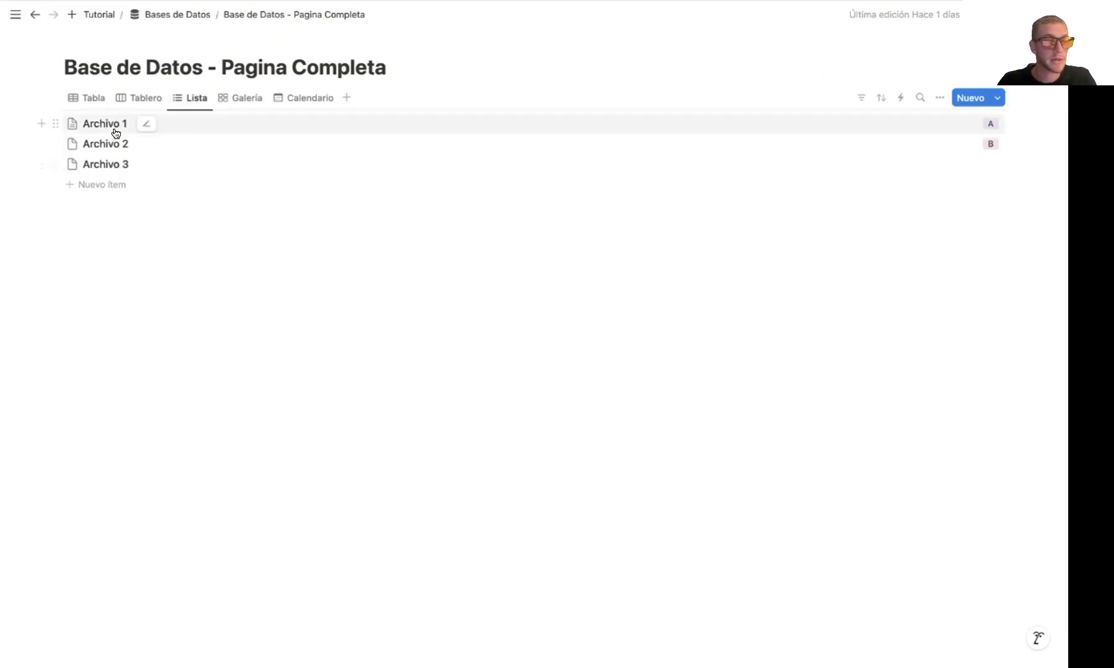
click(233, 98)
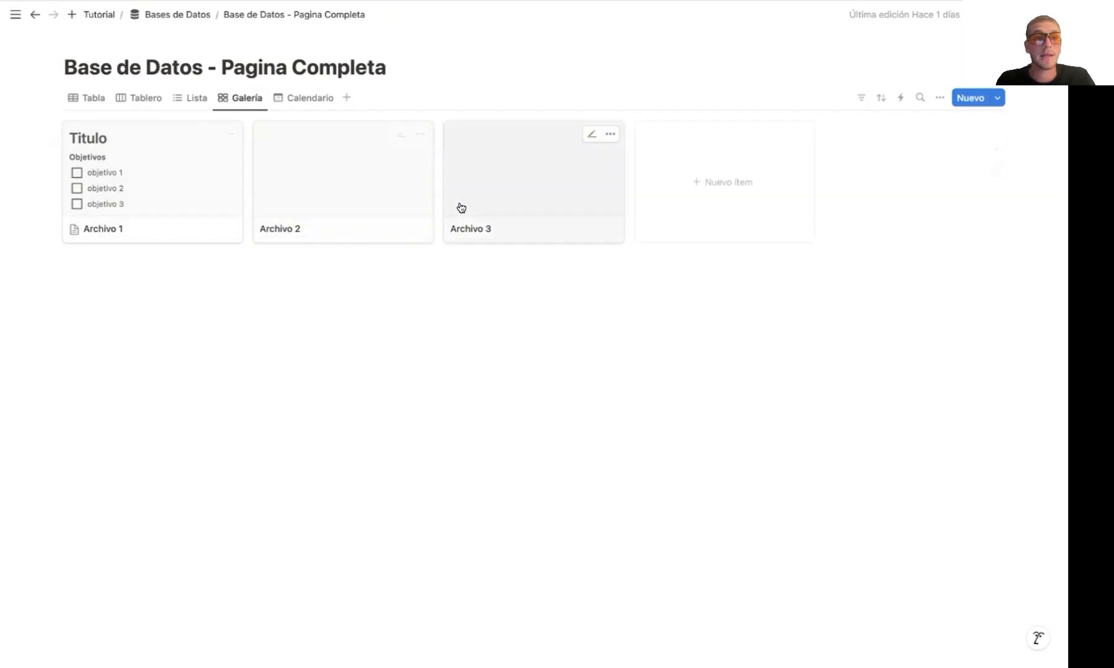
Add a cover image to the Archivo 2 page and return to the gallery view
click(347, 210)
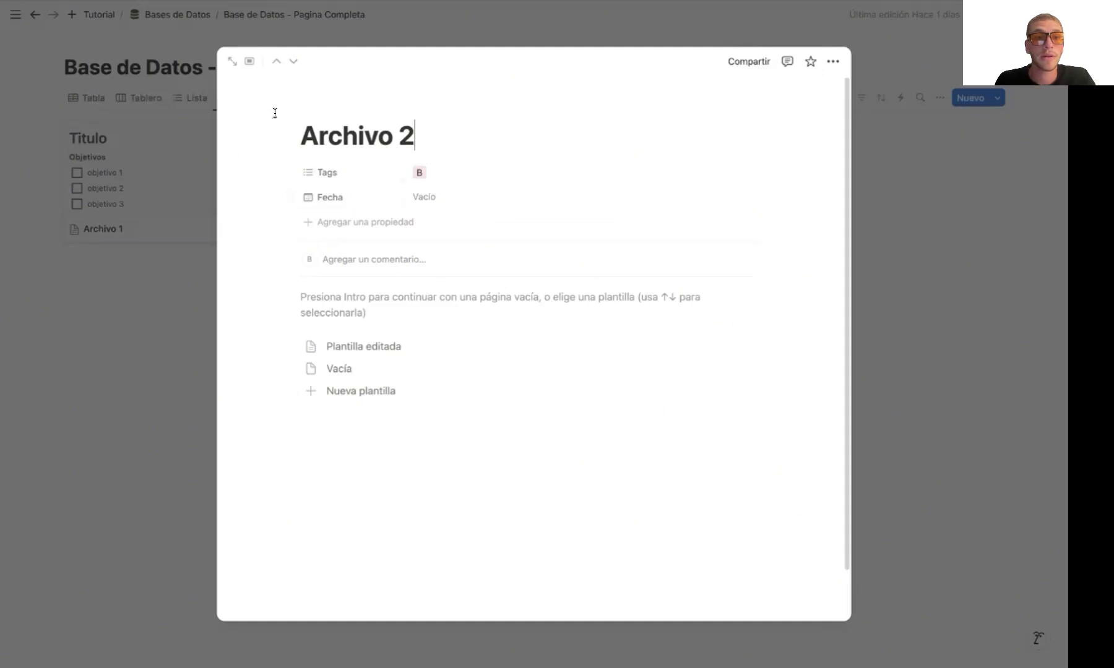
click(232, 61)
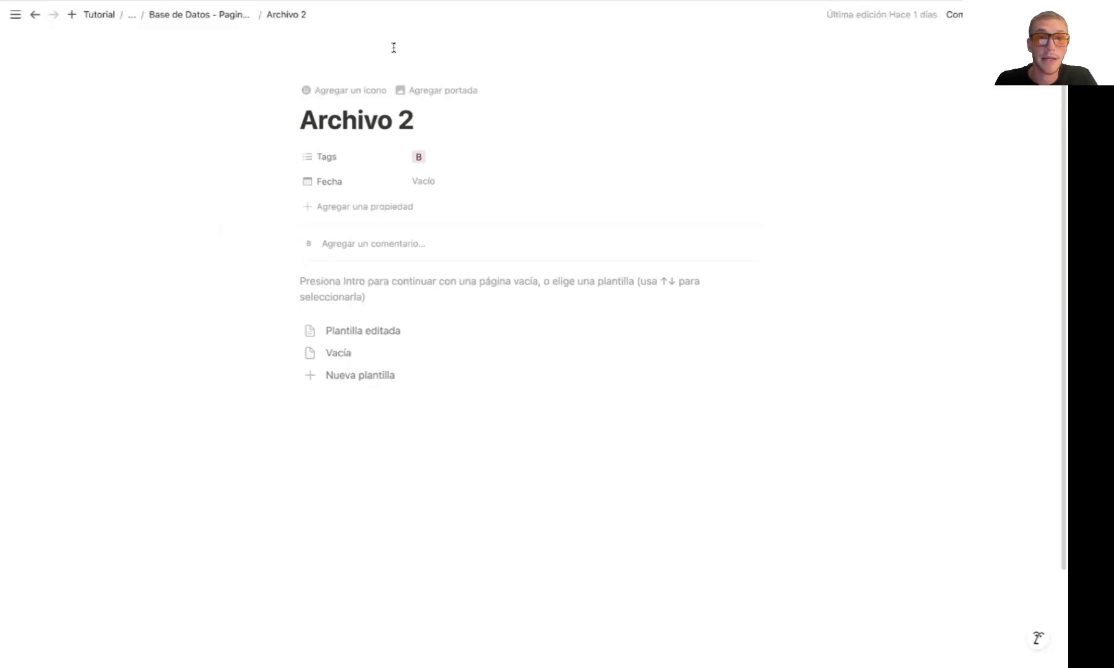
click(433, 90)
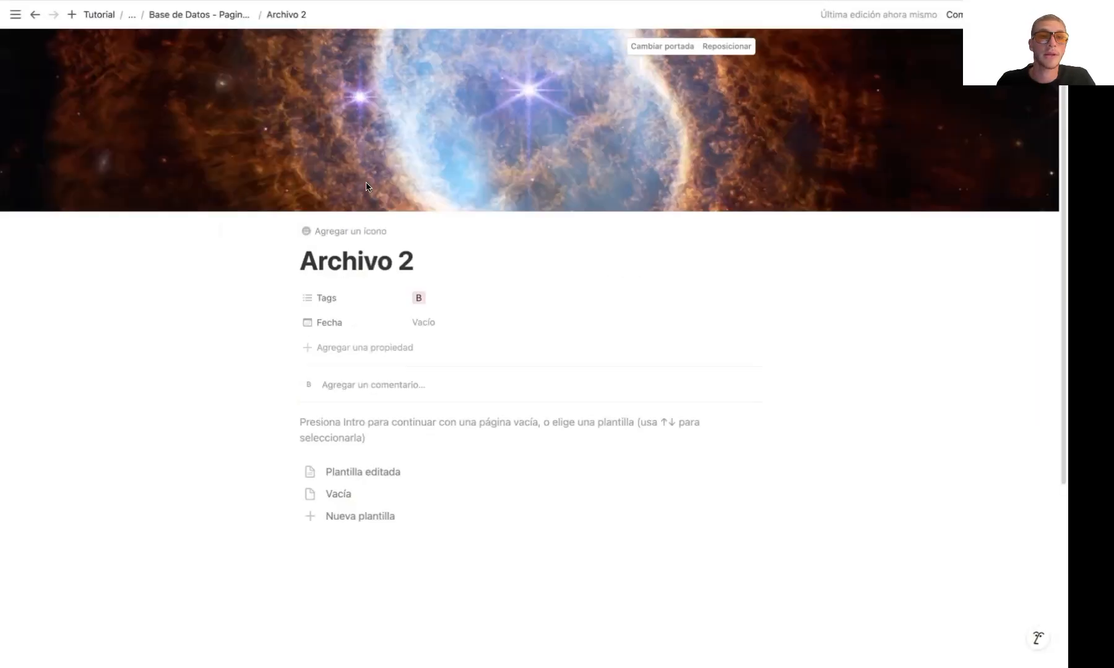
click(188, 14)
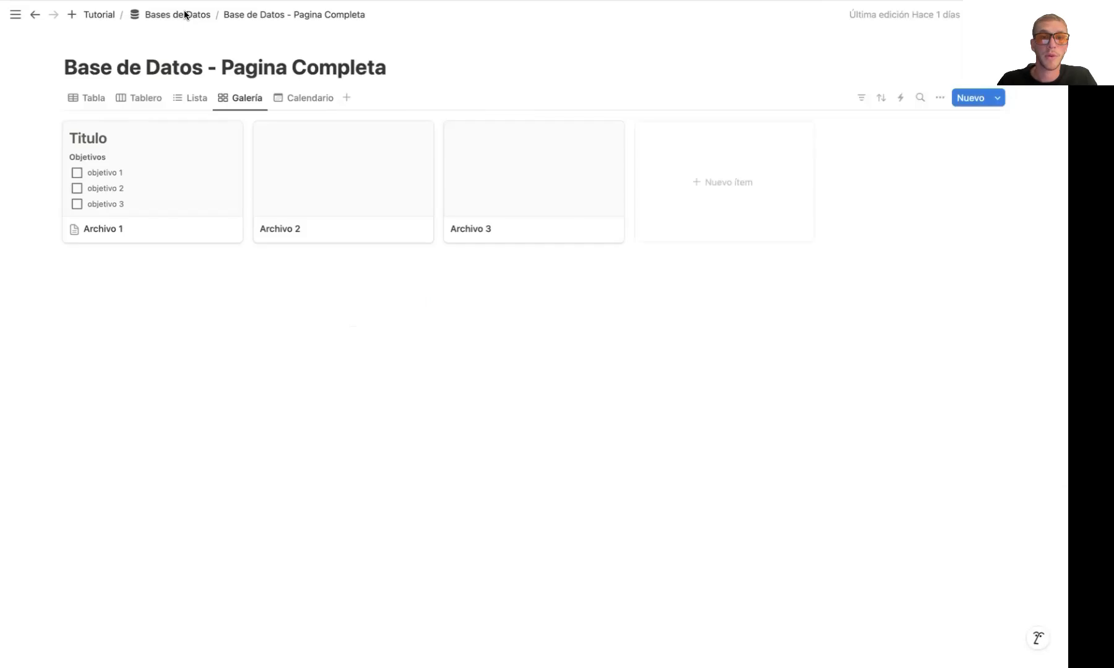
Set the gallery view's card preview to Portada de la página
click(941, 99)
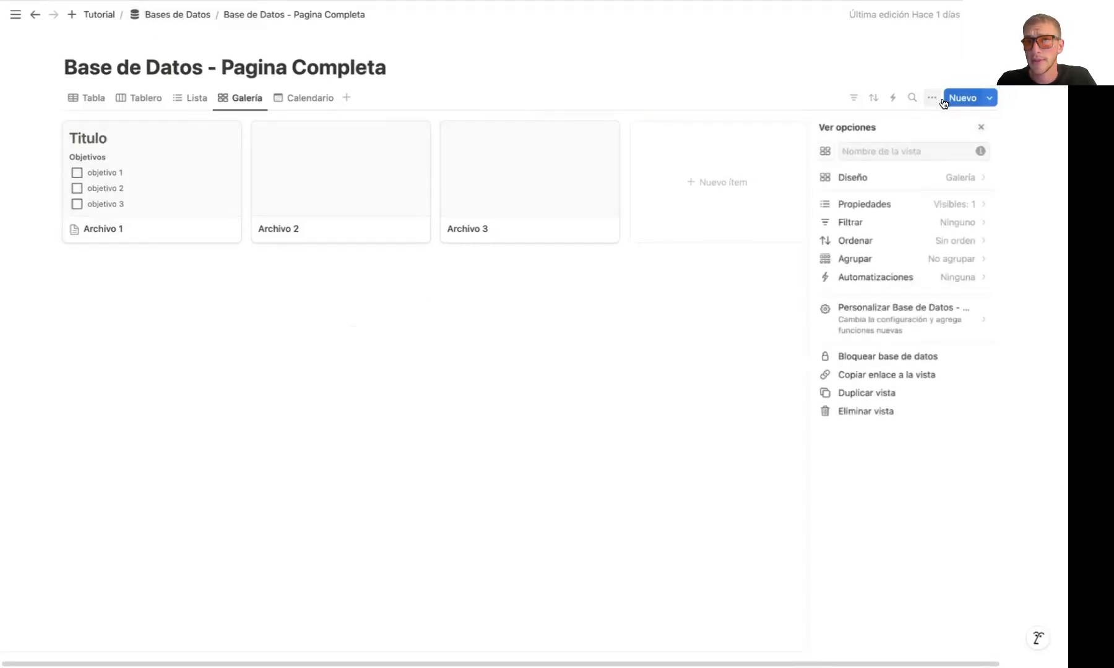
click(917, 180)
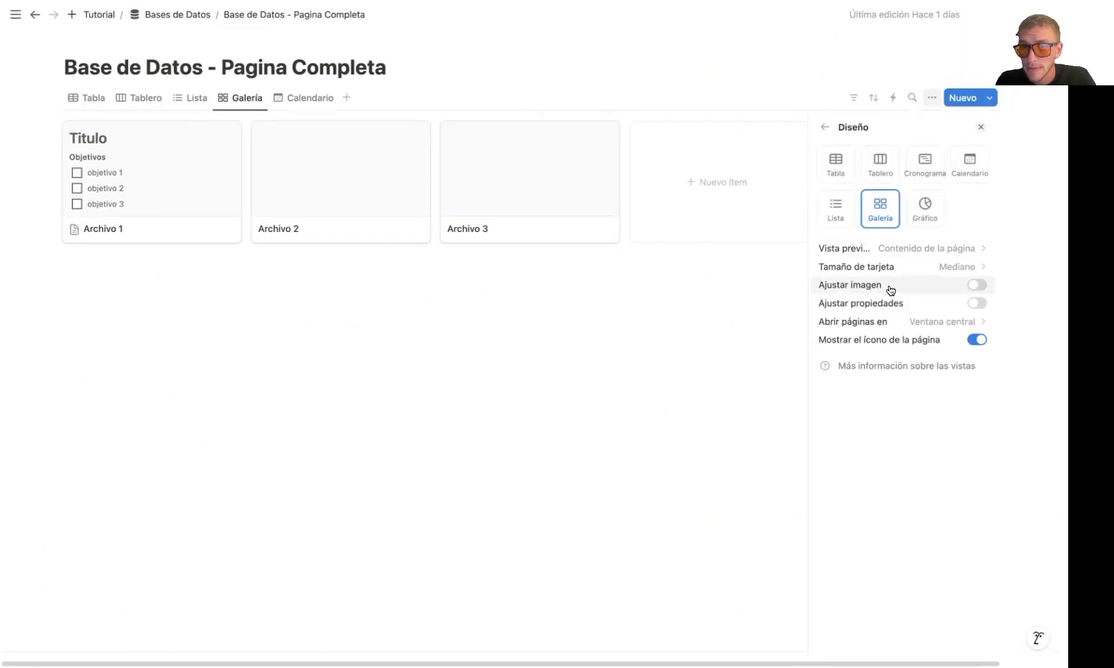
click(896, 252)
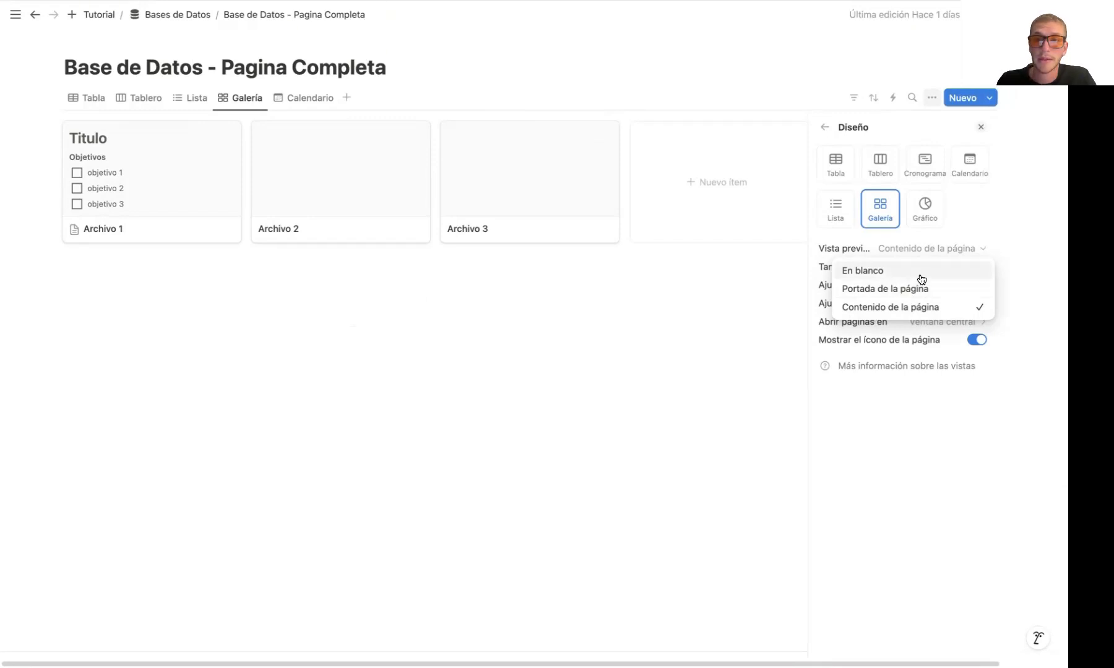
click(908, 289)
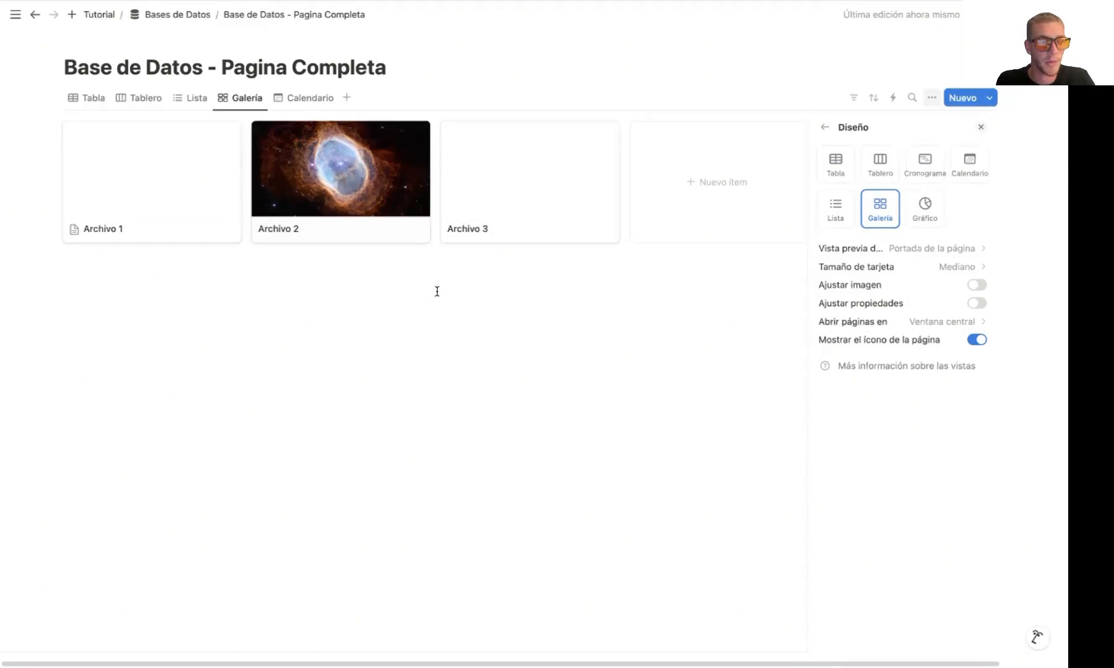
Examine the Calendario view with the layout options closed, comparing Archivo 1's placement with its Fecha value in the Tabla view
click(296, 97)
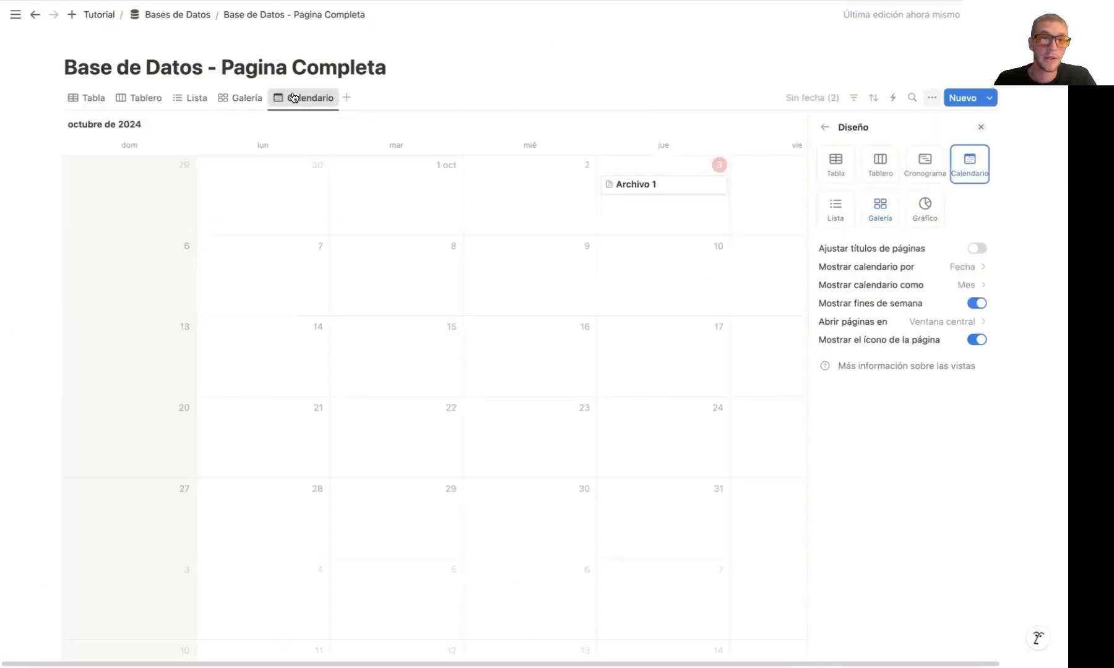
click(606, 99)
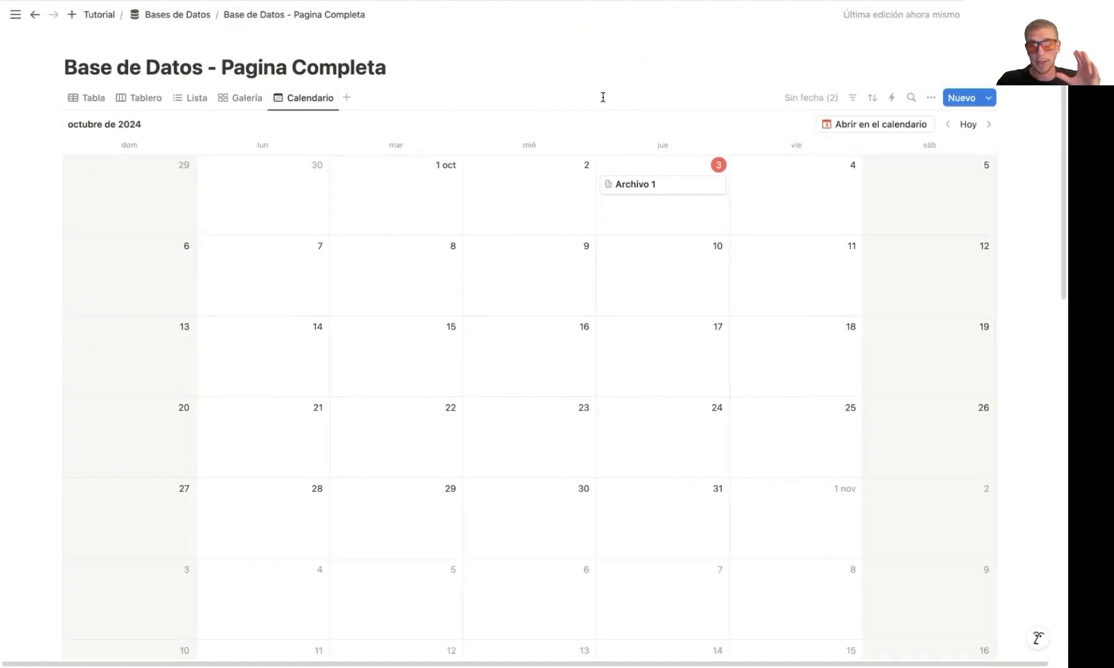
click(91, 99)
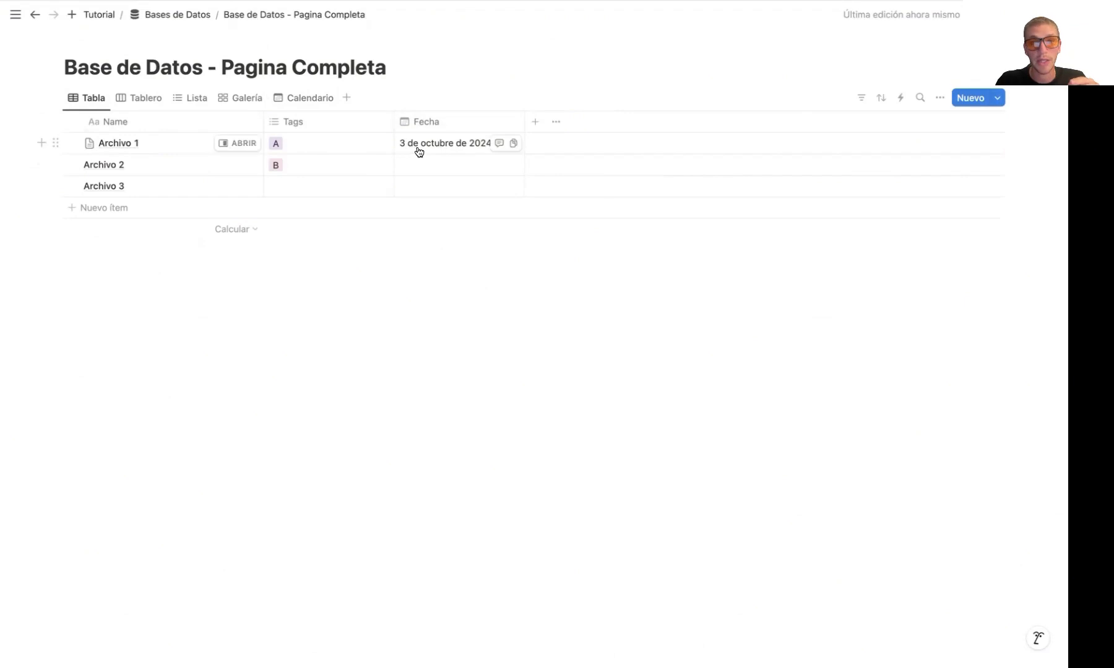
click(294, 101)
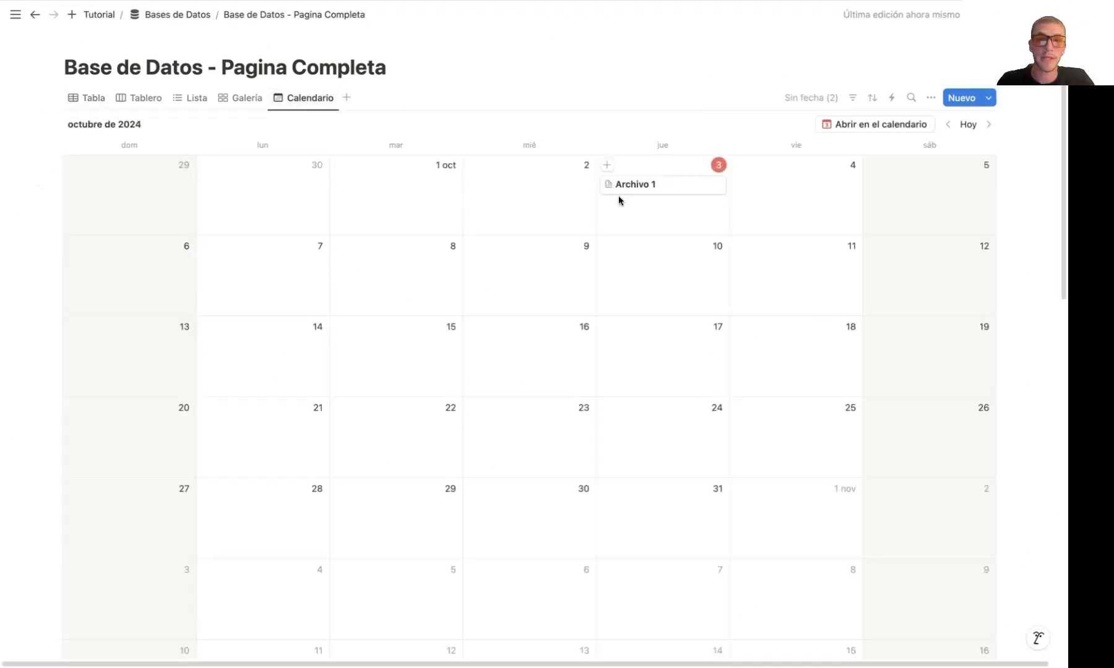
Set Archivo 3's Fecha to 4 de octubre de 2024 in the Tabla view
click(92, 99)
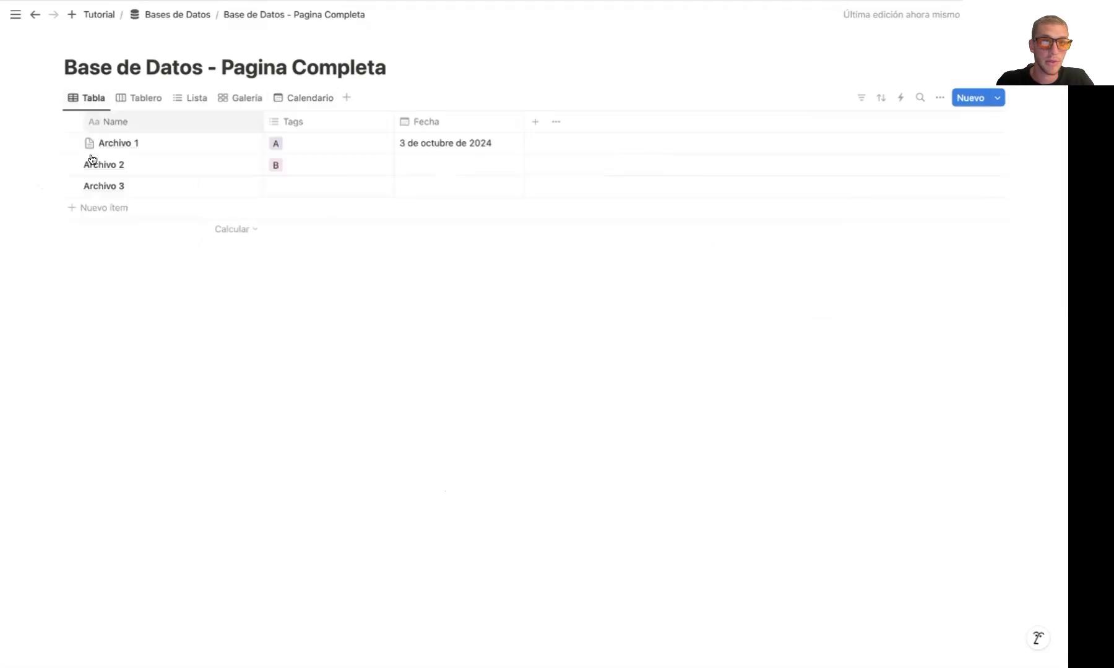
click(406, 185)
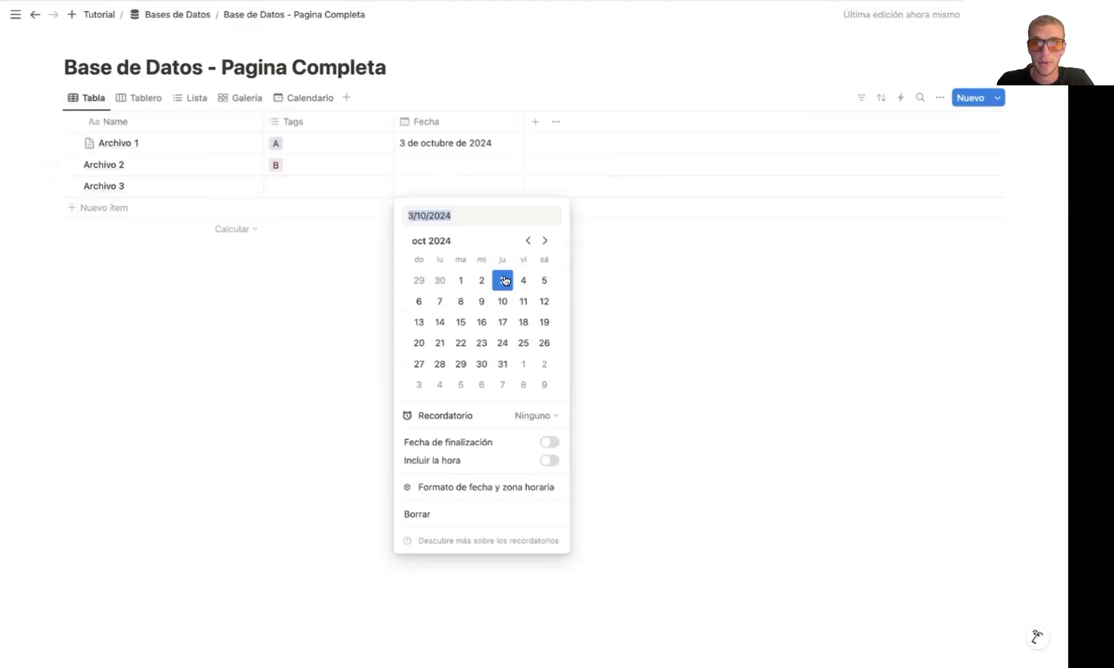
click(616, 285)
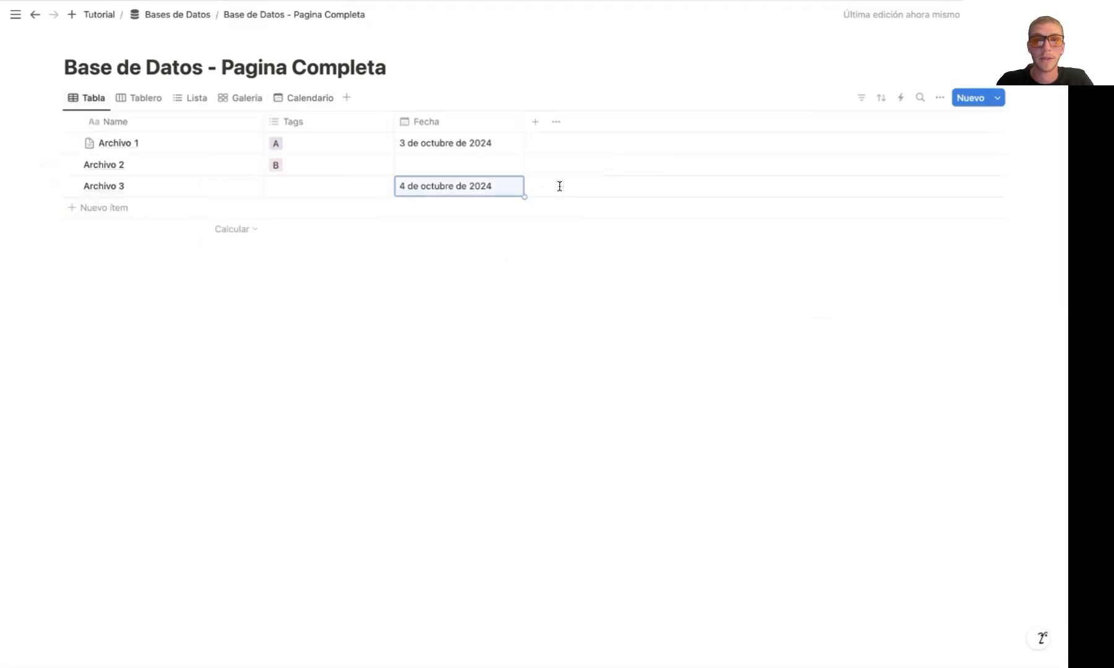
In the Calendario view, move Archivo 3 to 2 October 2024 and back to 4 October 2024
click(302, 99)
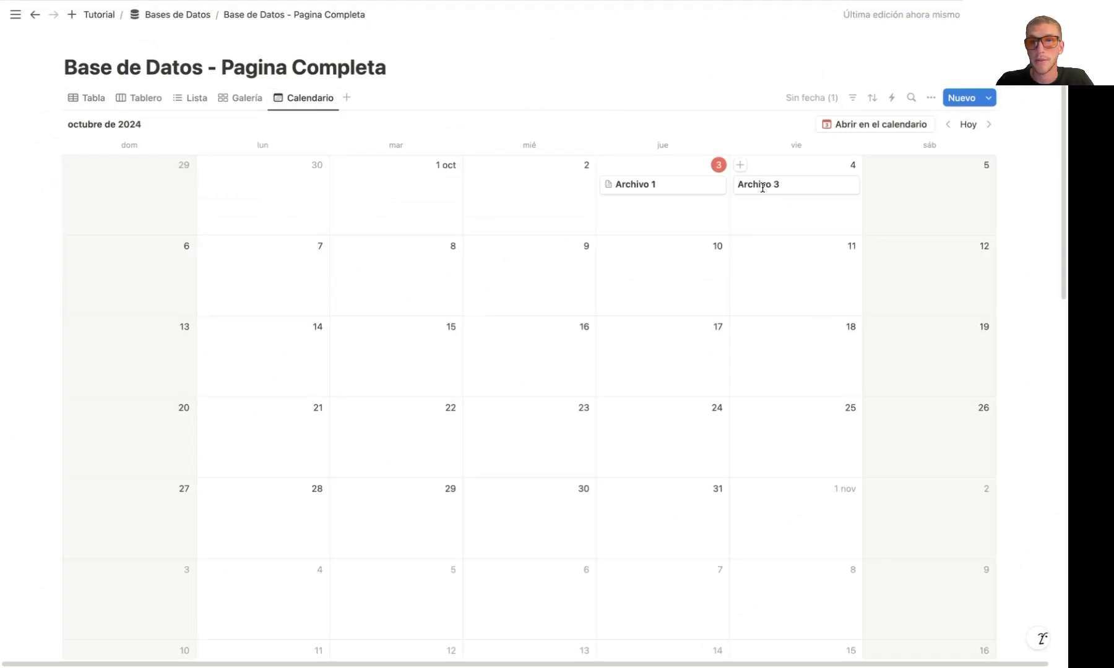
drag(801, 197, 538, 190)
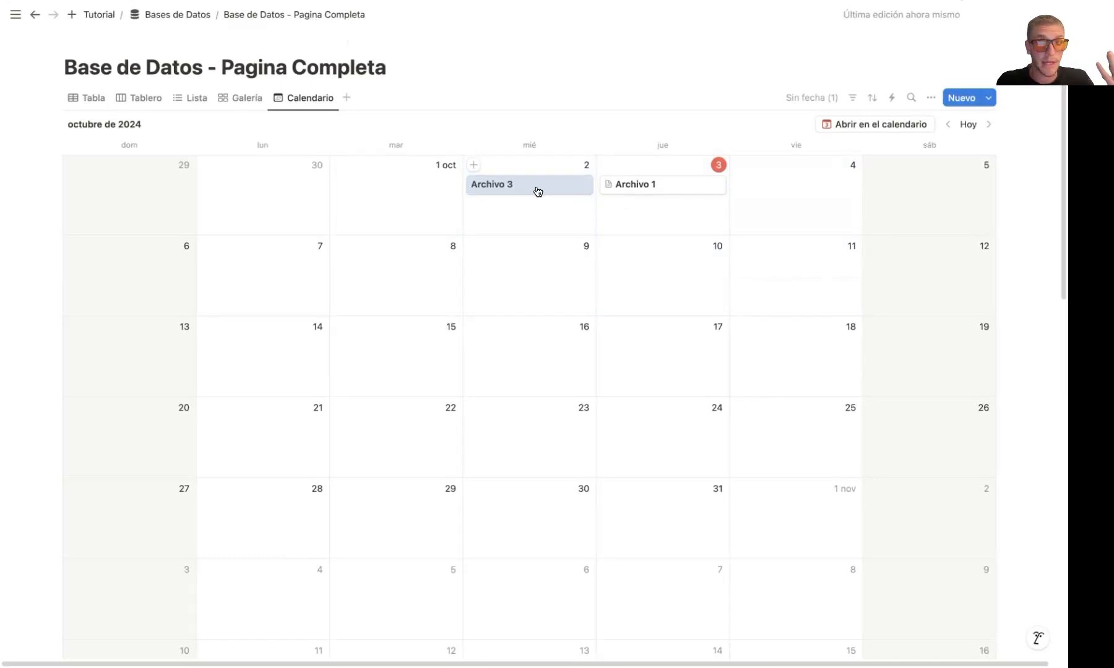
drag(540, 196, 833, 208)
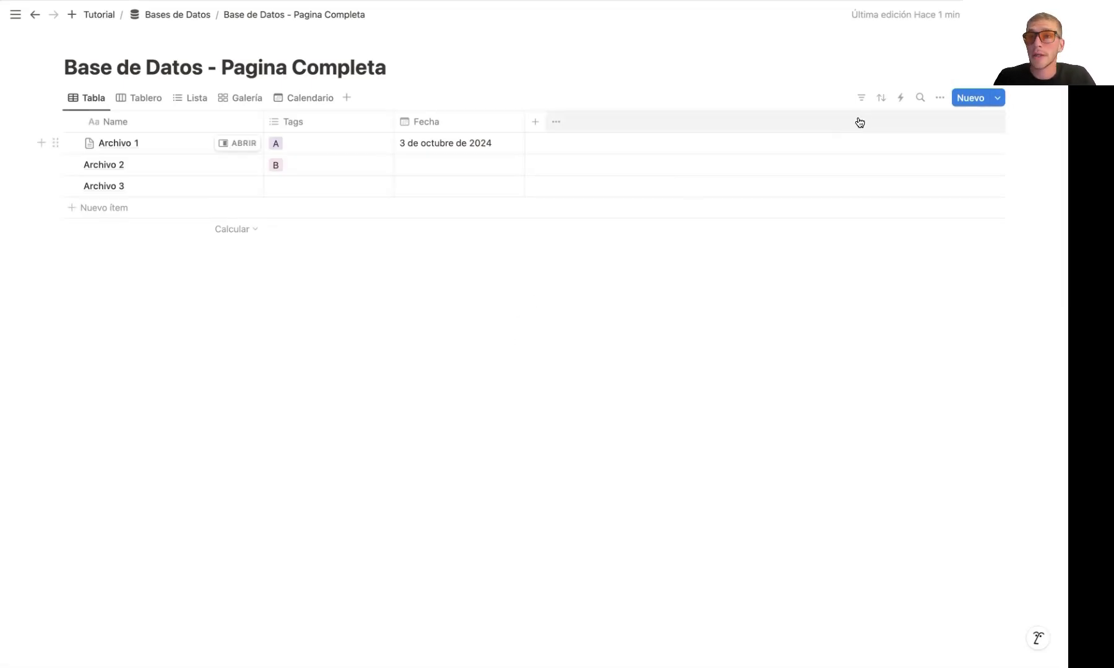
Filter the Tabla view to entries whose Tags property contains A
click(861, 99)
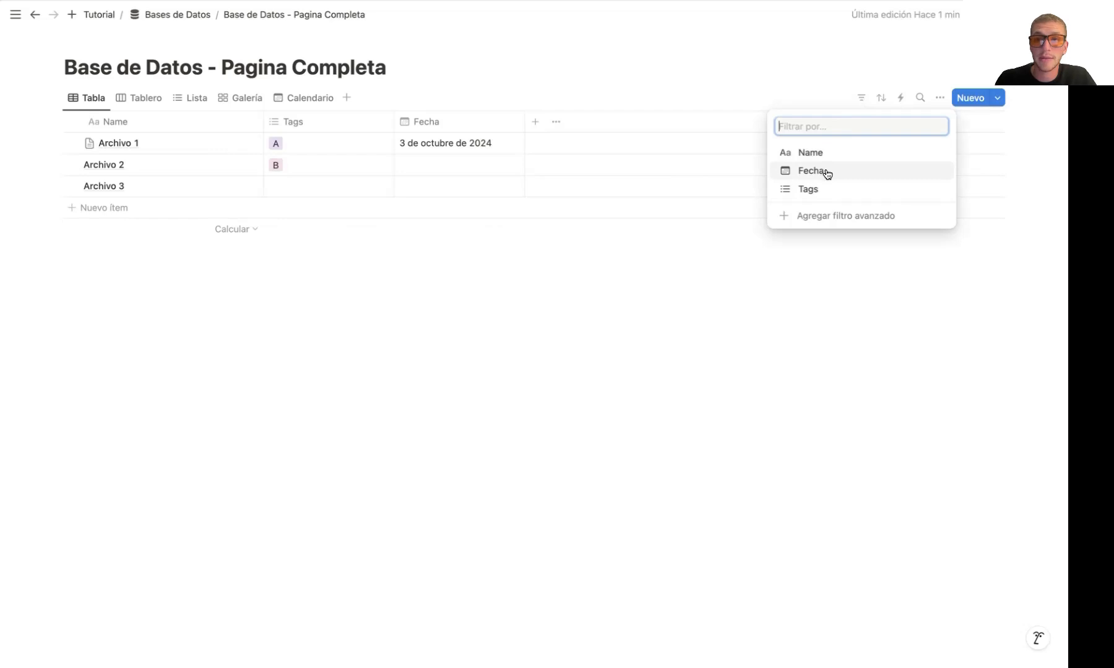
click(831, 188)
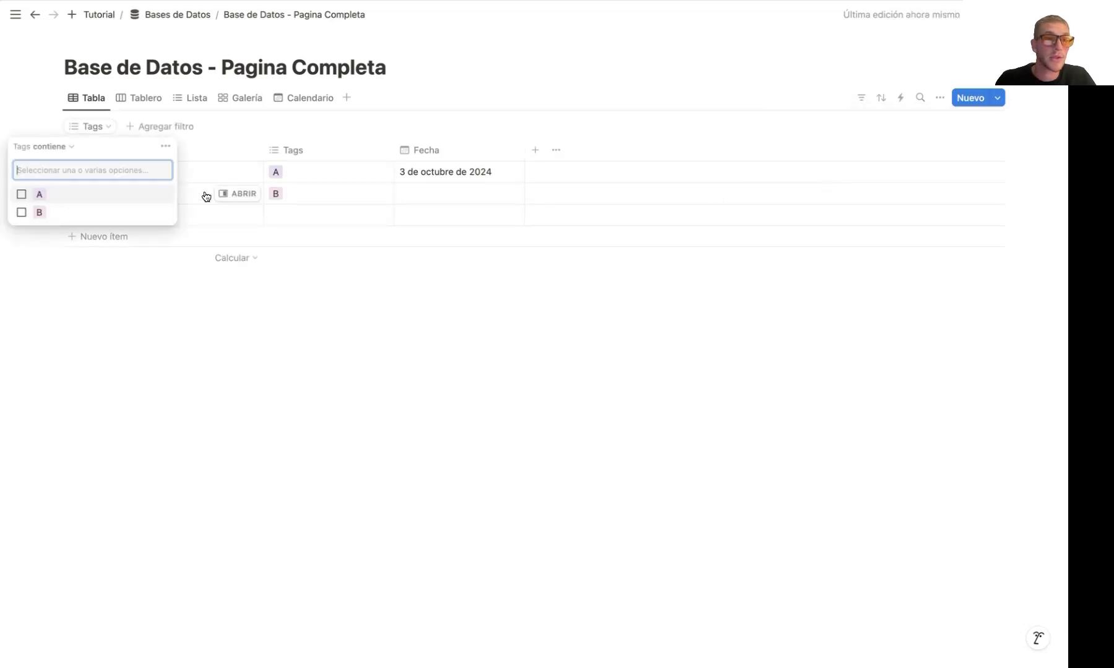
click(53, 147)
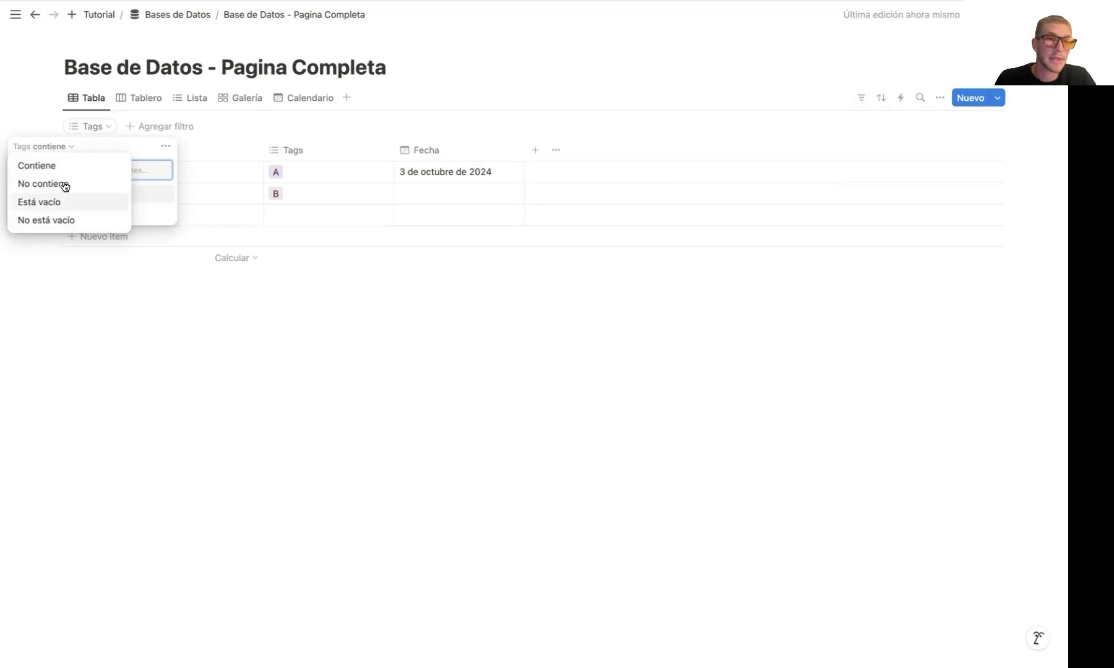
click(90, 147)
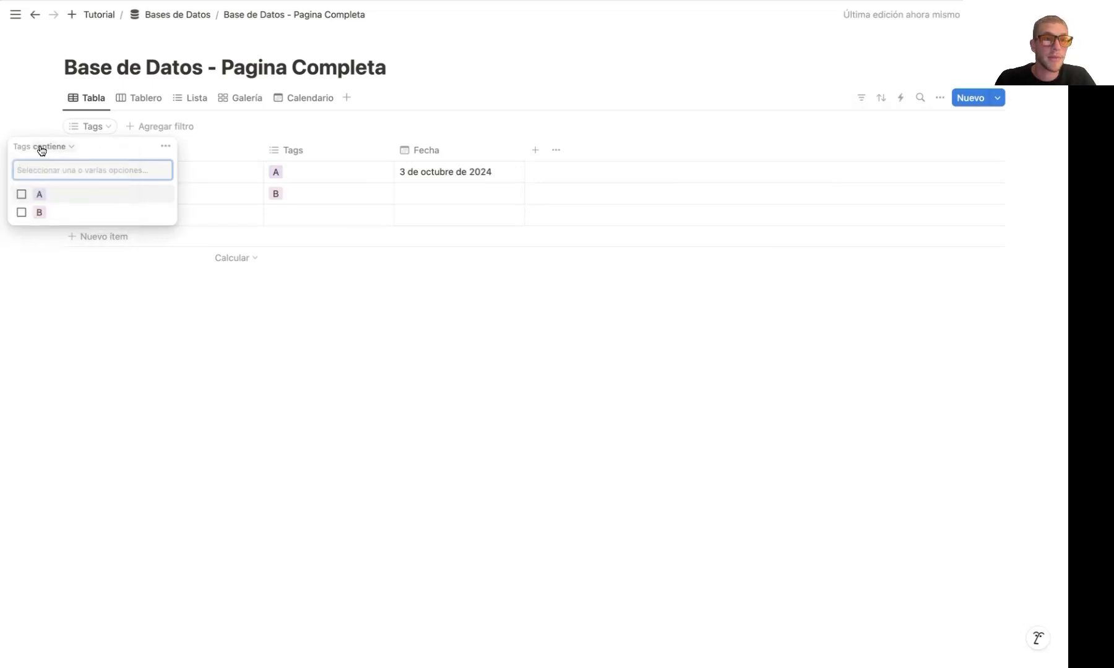
click(41, 196)
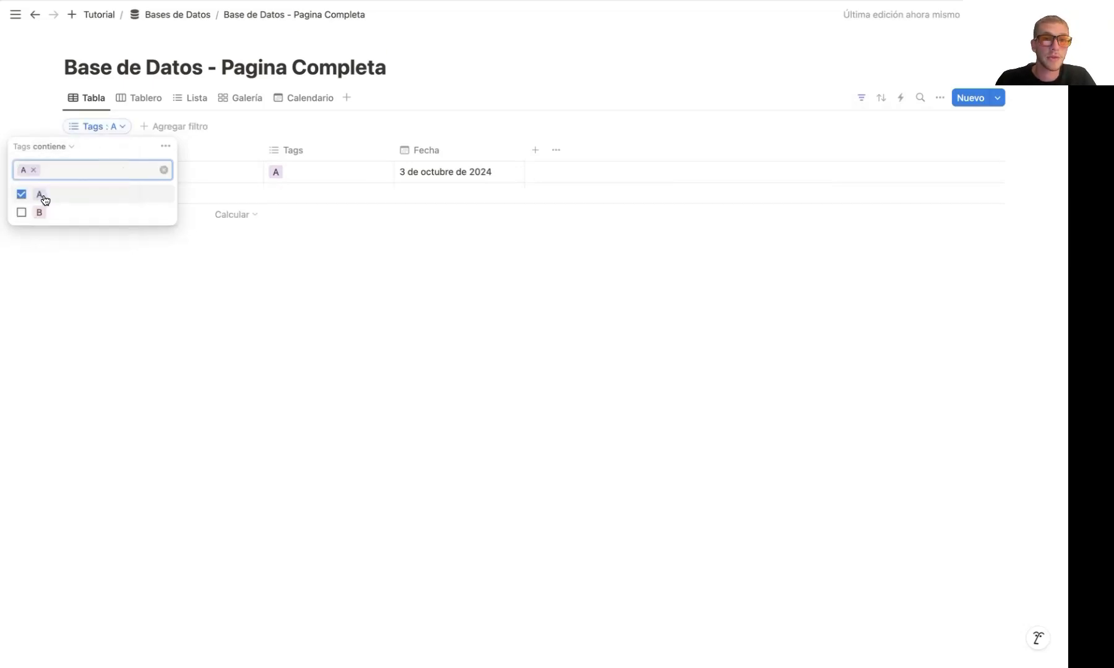
click(226, 261)
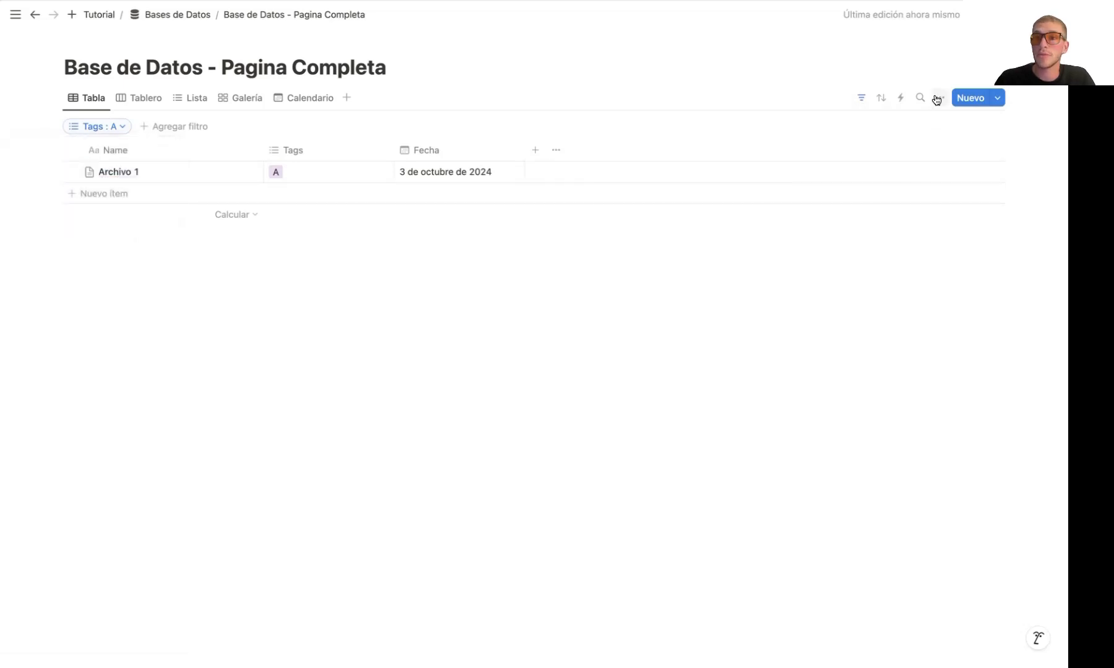
Duplicate the Tabla view, place the copy directly after the original, and name it B
click(91, 99)
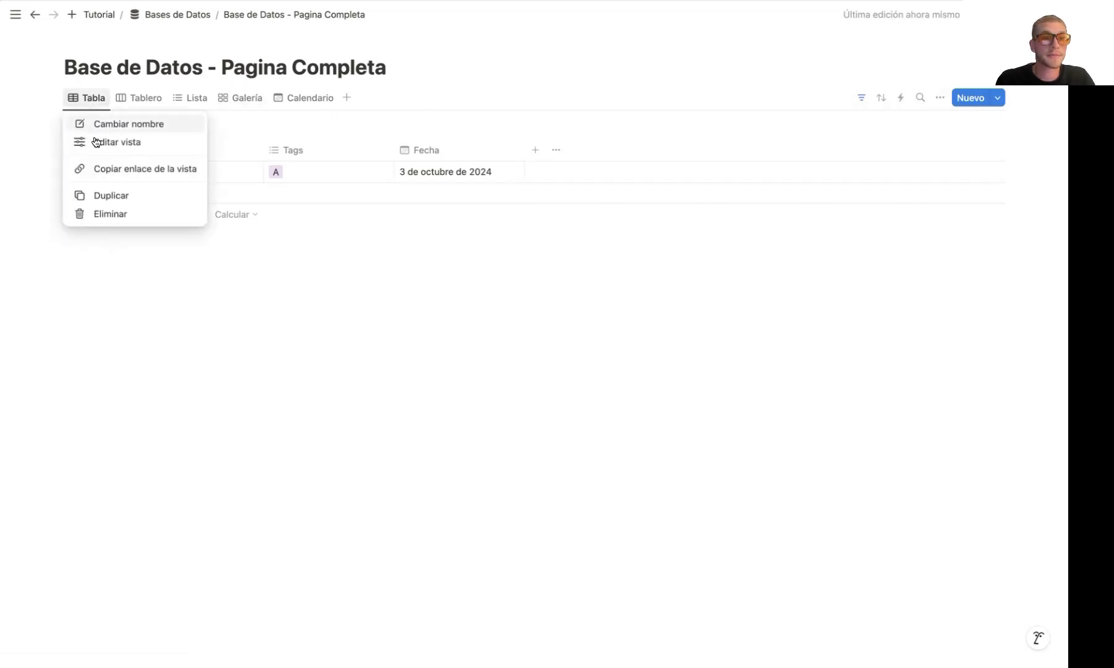
click(116, 197)
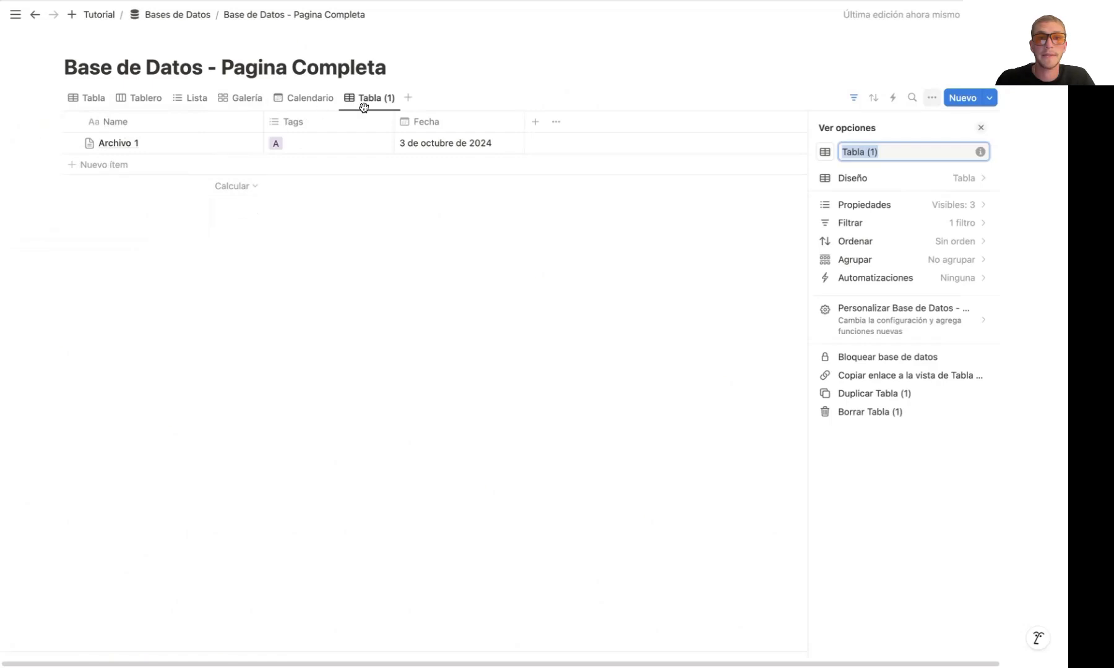
drag(367, 106, 137, 107)
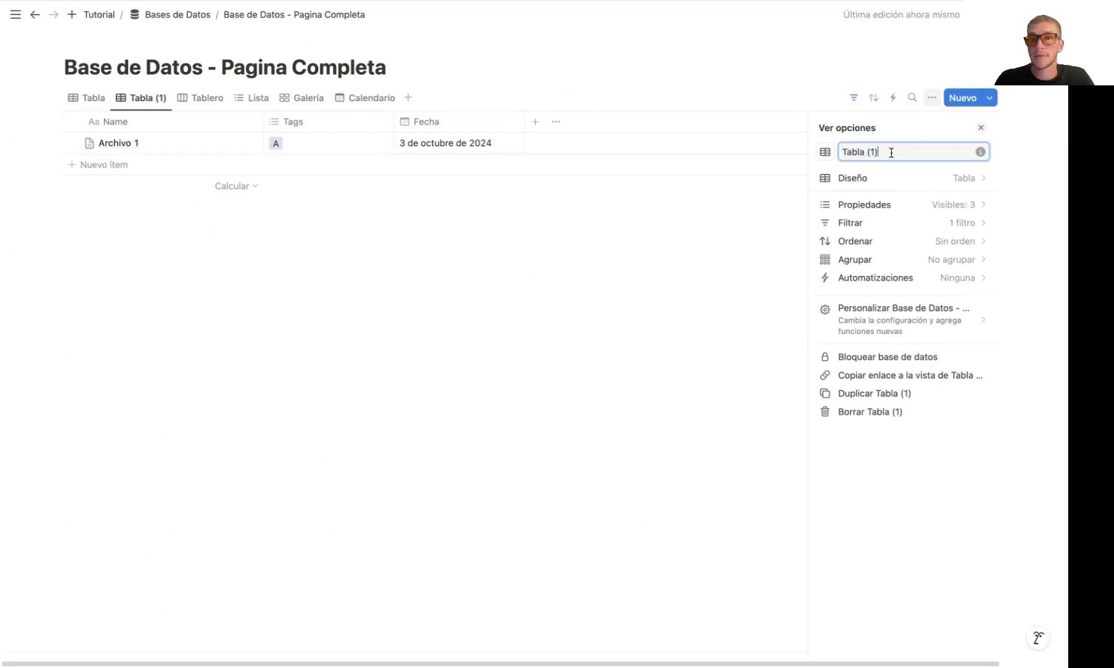
text(B)
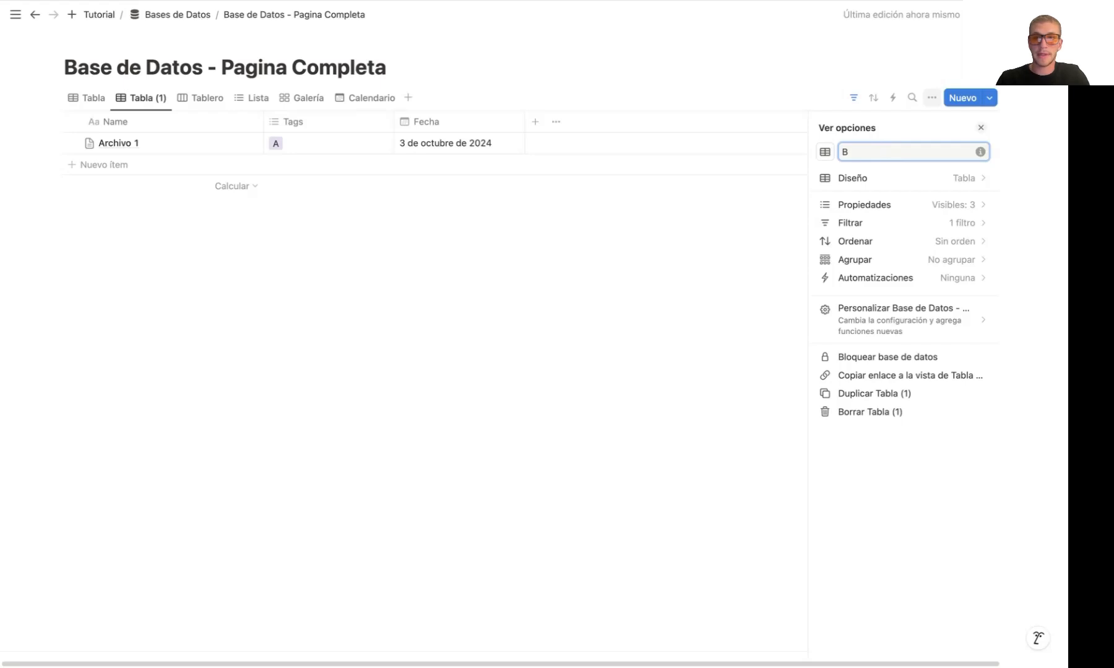
Change the B view's Tags filter from A to B and close the view options
click(882, 222)
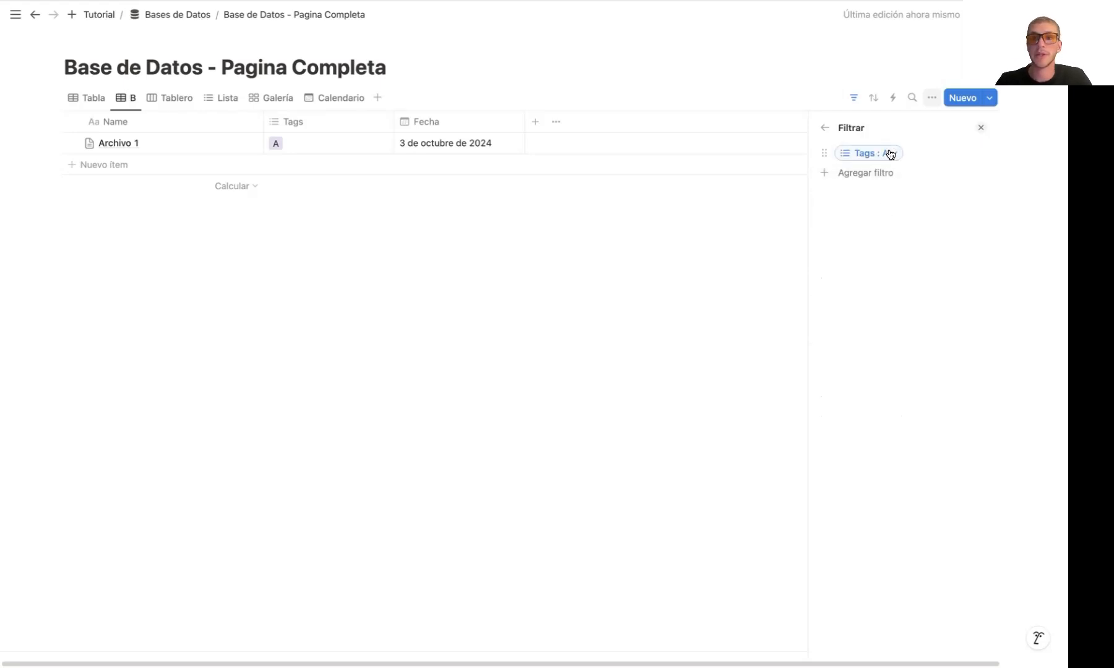
click(890, 154)
click(798, 221)
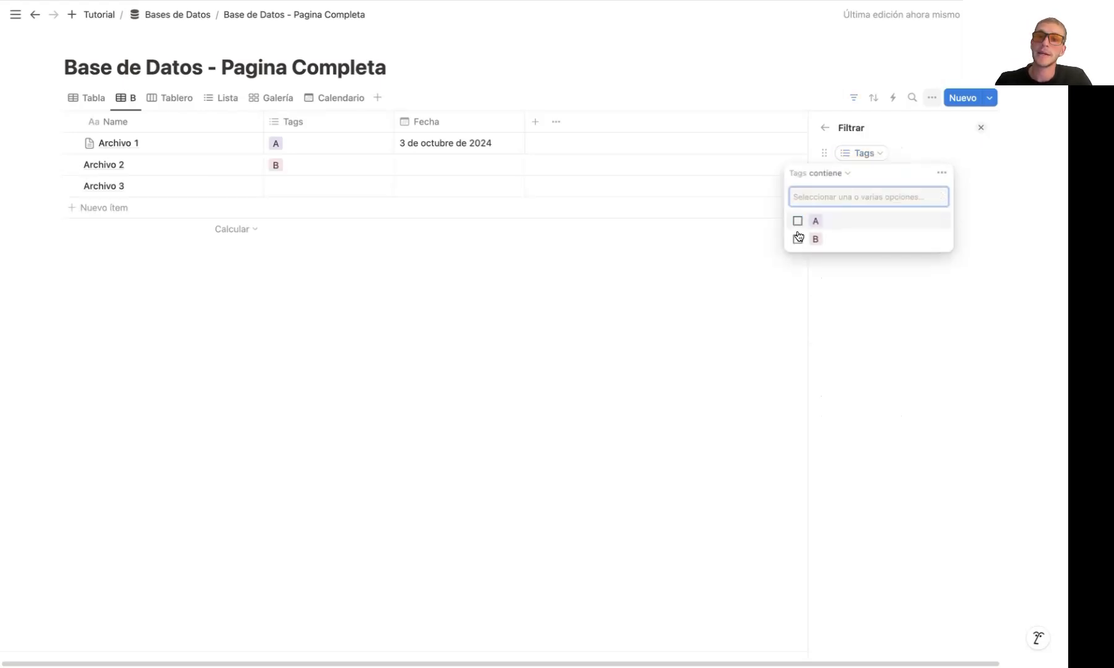
click(797, 239)
click(668, 260)
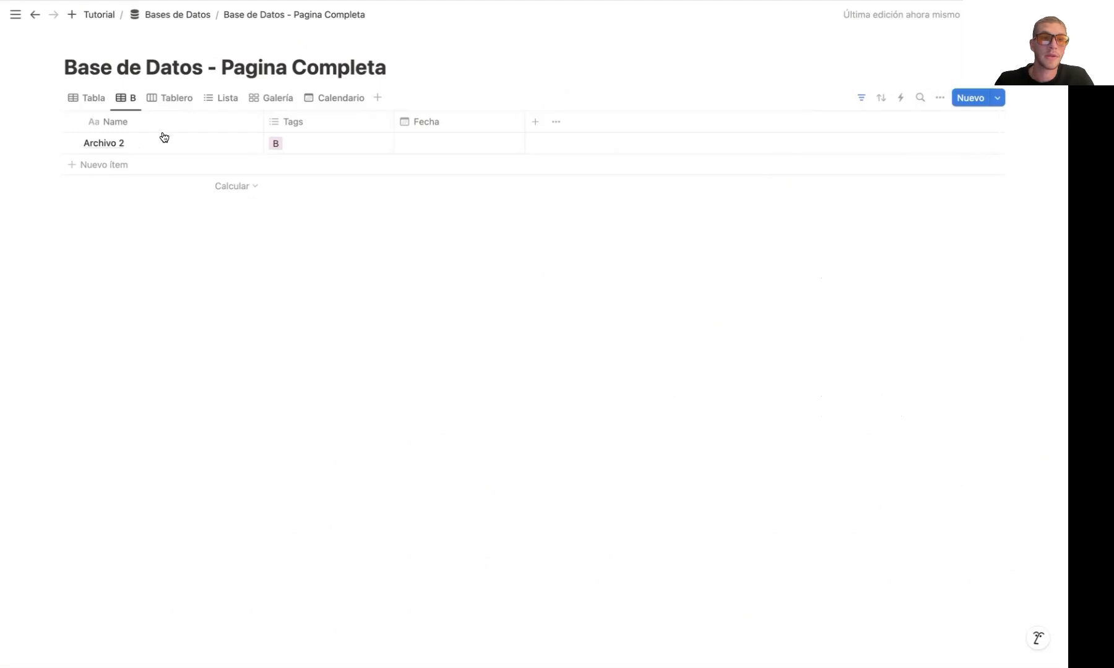
Rename the original Tabla view to A and close its view options
click(84, 97)
click(82, 96)
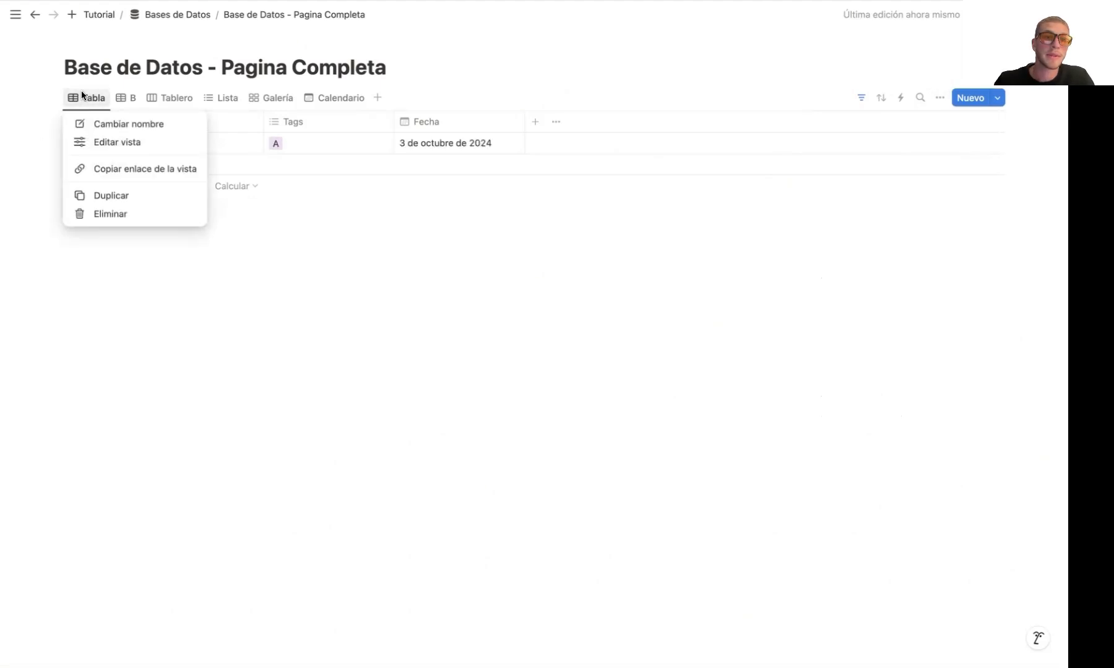
click(117, 123)
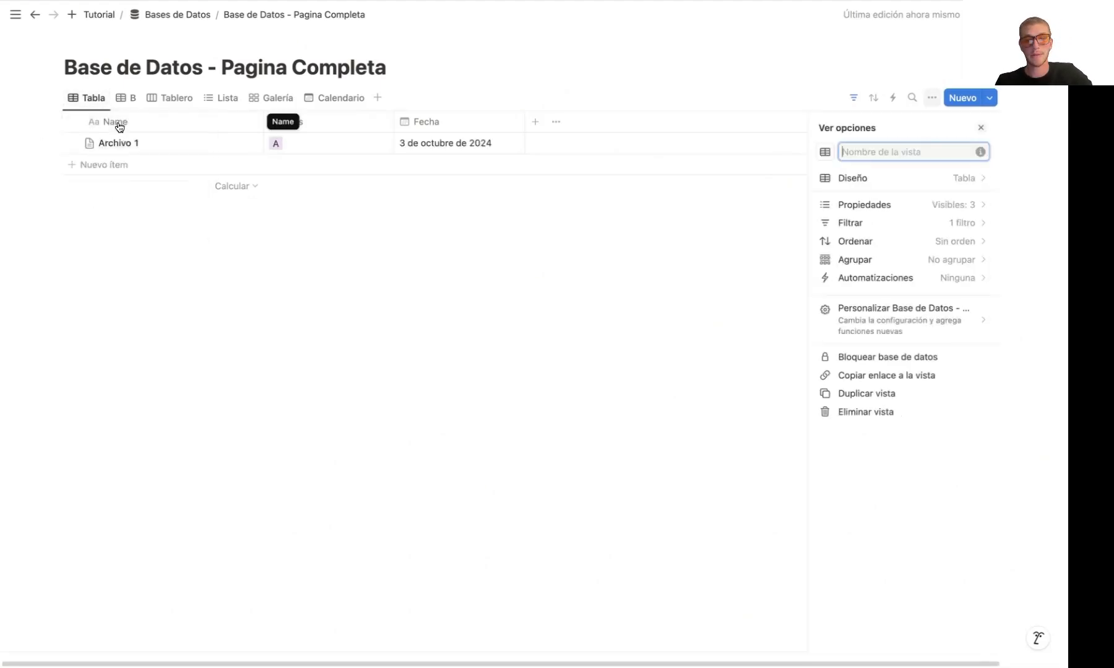
text(A)
click(124, 293)
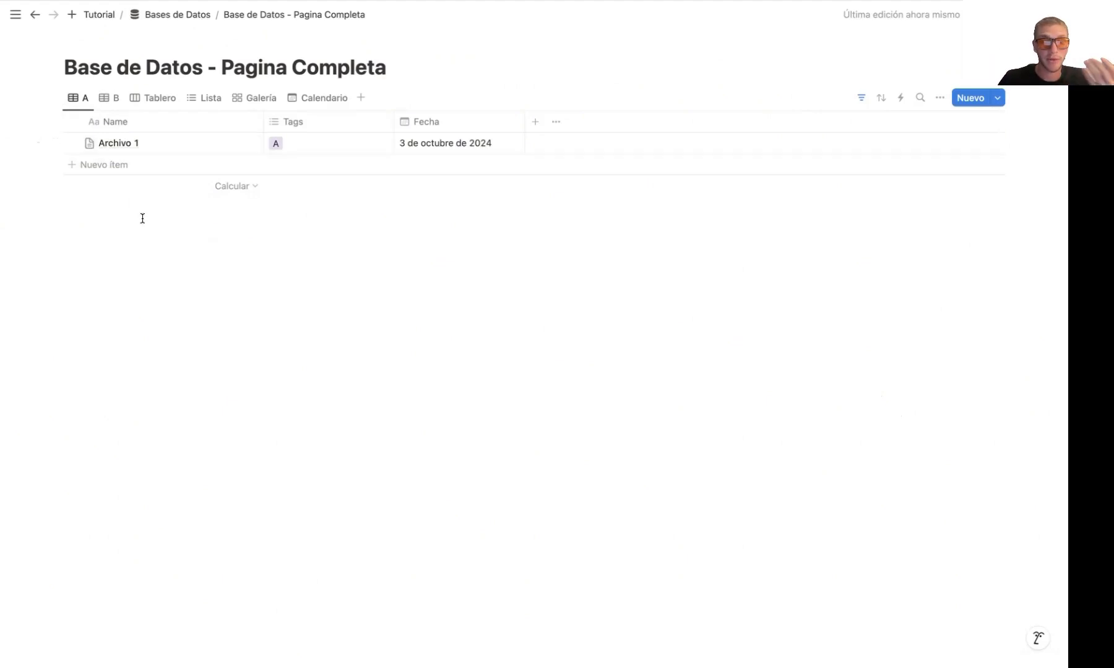
Look through the B, Tablero and Lista views to compare which entries each one shows
click(112, 101)
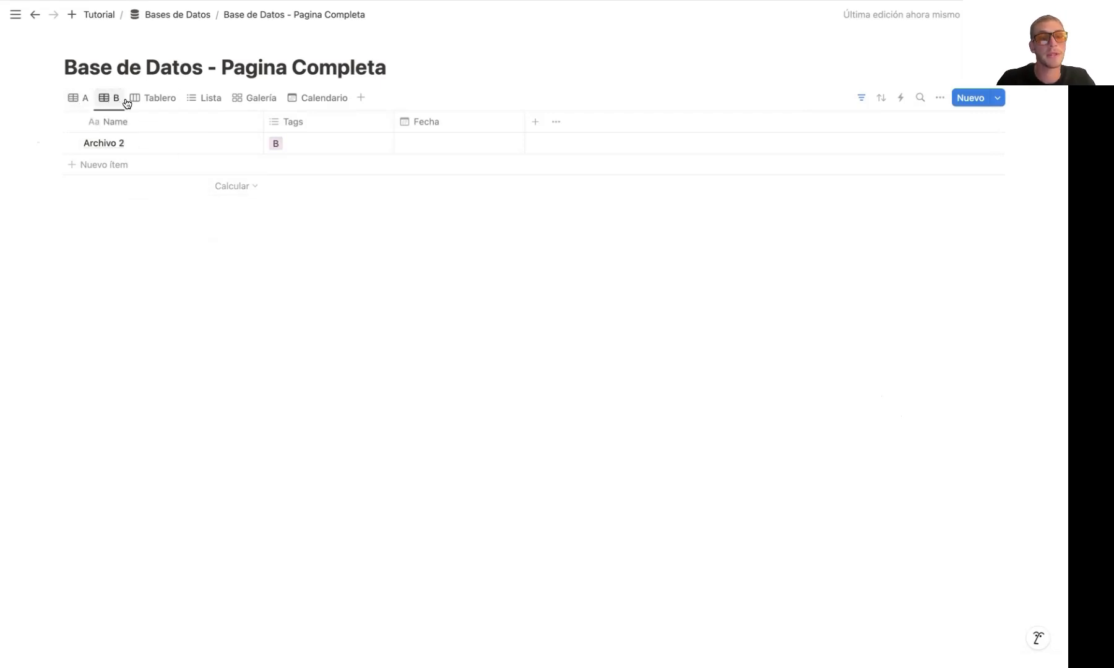
click(148, 100)
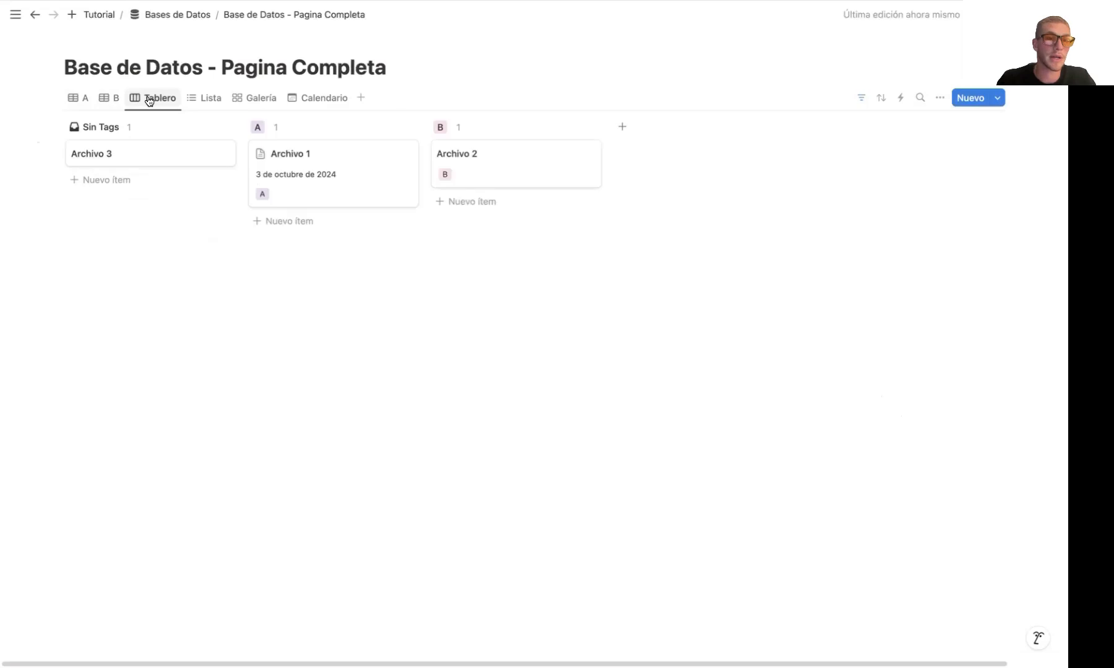
click(211, 100)
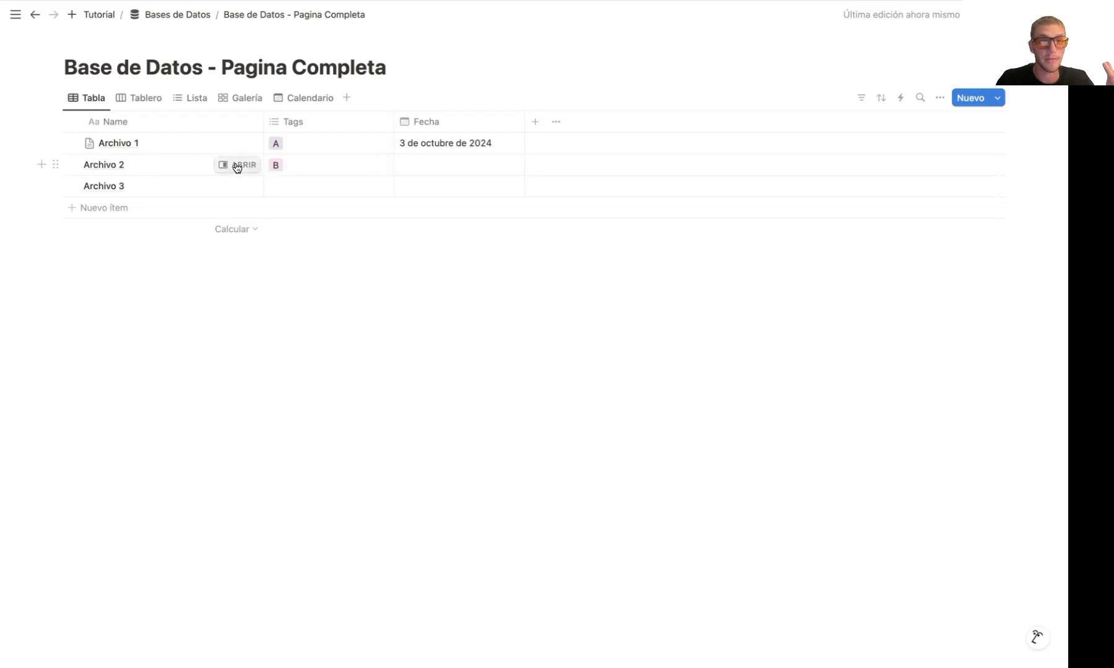
Preview the Archivo 2, Archivo 3 and Archivo 1 pages in turn to compare their contents
click(237, 166)
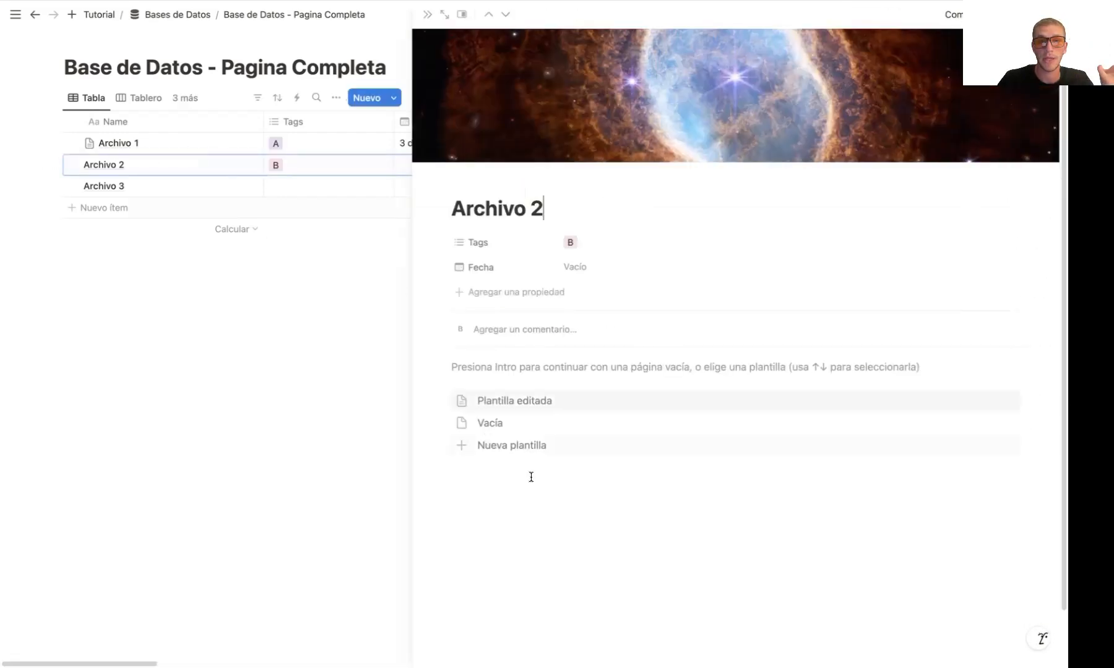
click(240, 186)
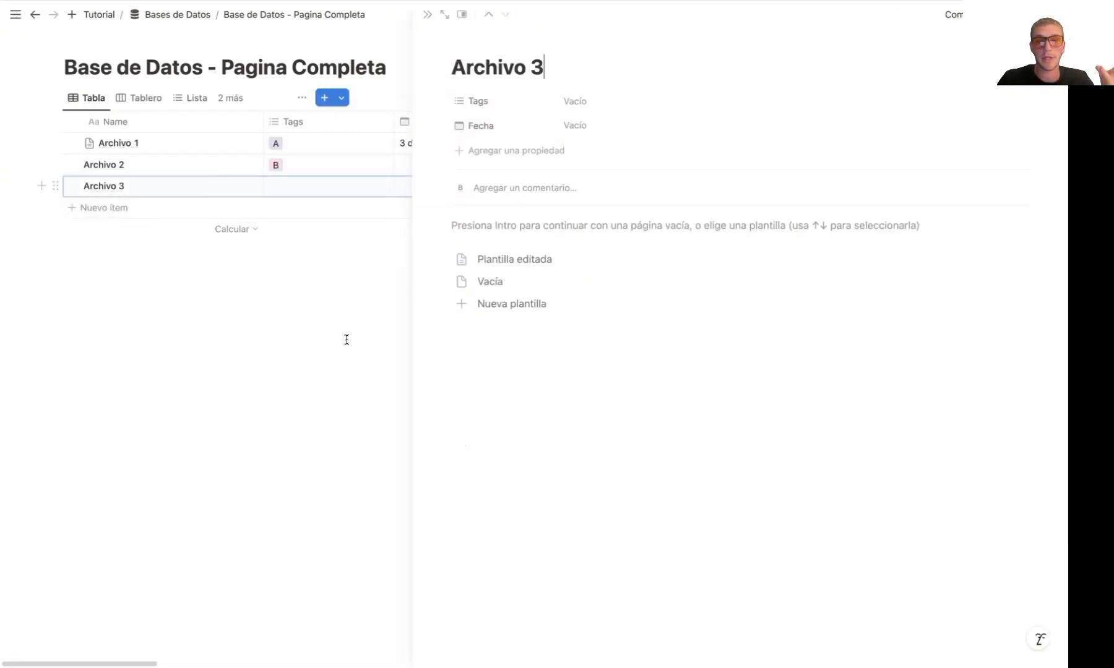
click(240, 143)
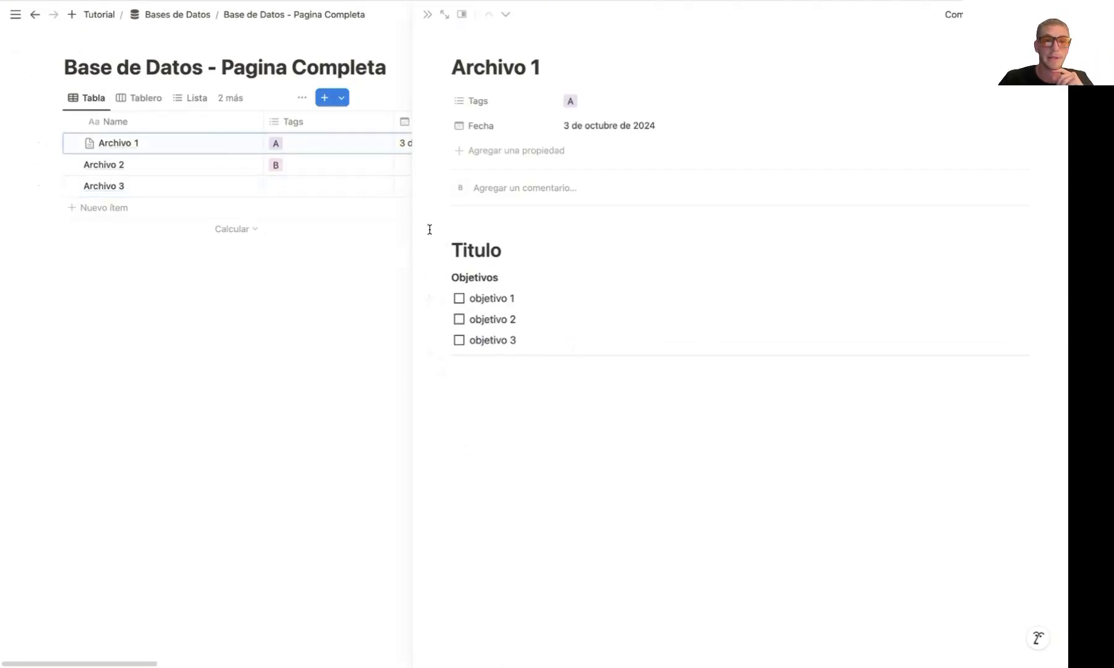
Delete all body content from the Archivo 1 page, continue with a blank page, and close the preview
drag(429, 230, 581, 401)
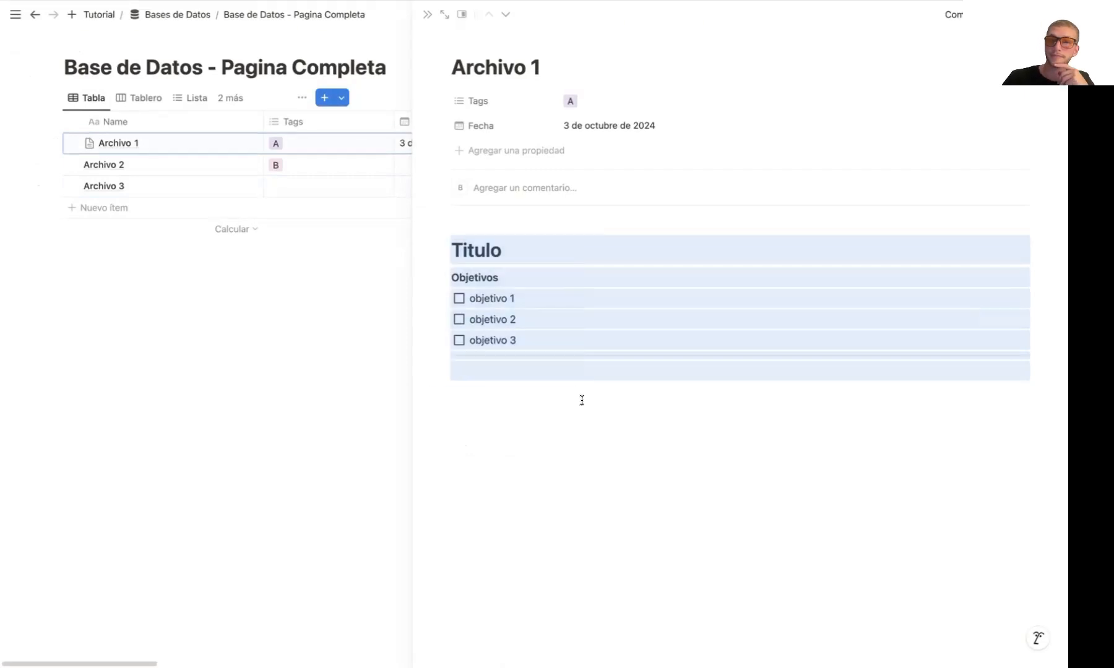
key(BackSpace)
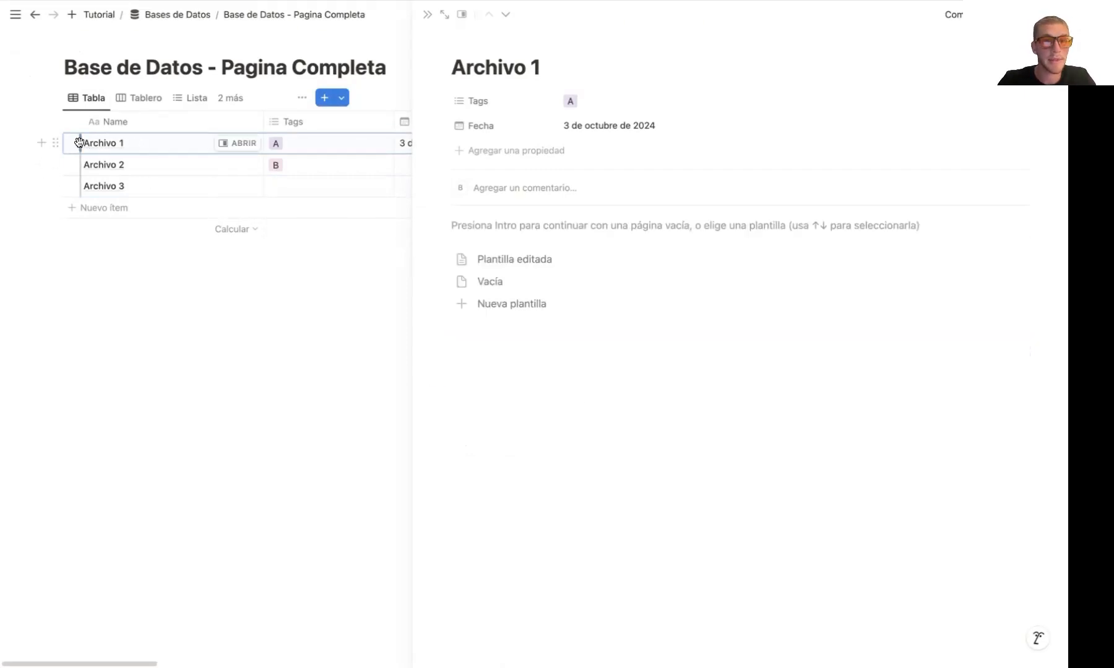
key(Return)
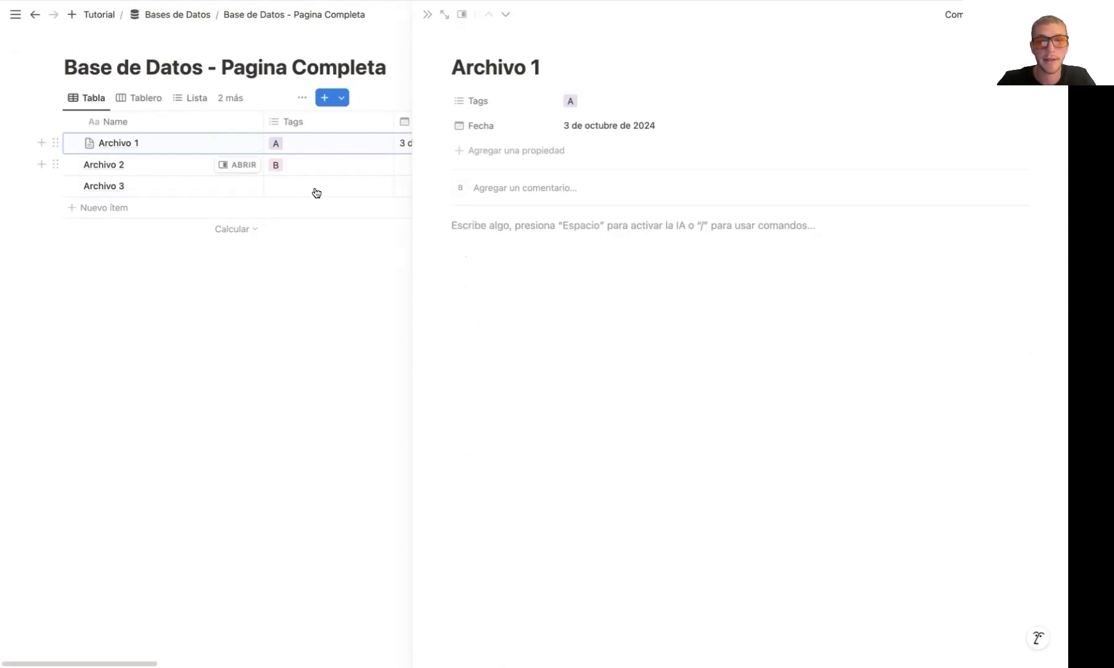
key(Escape)
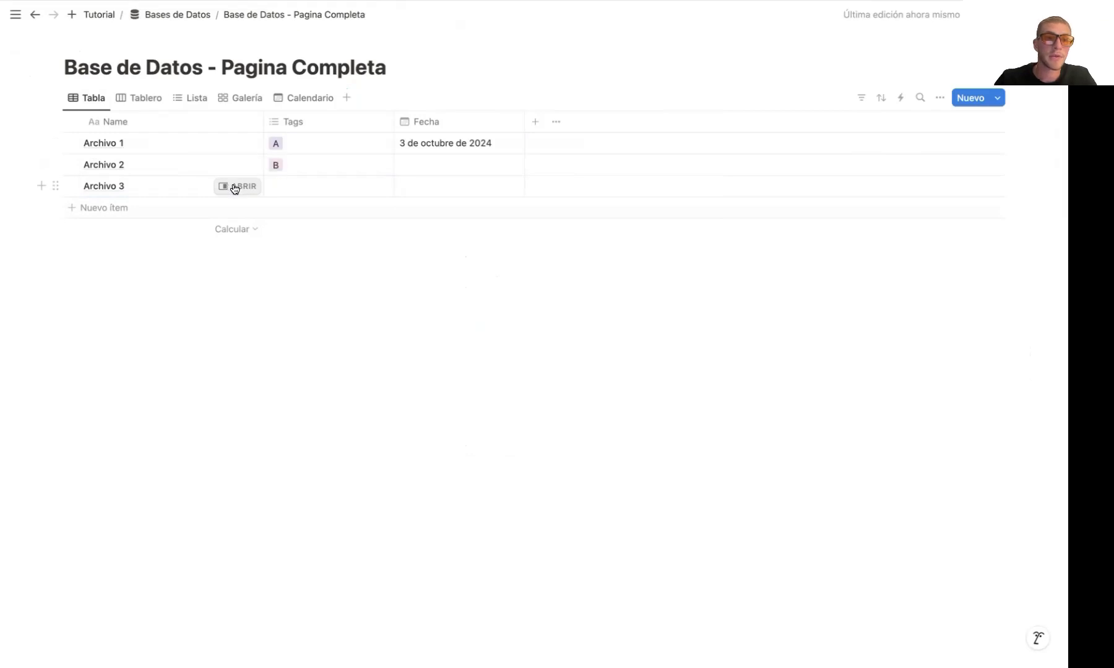
Open Archivo 3 as a full page, apply the Plantilla editada template, and look over the inserted content
click(234, 186)
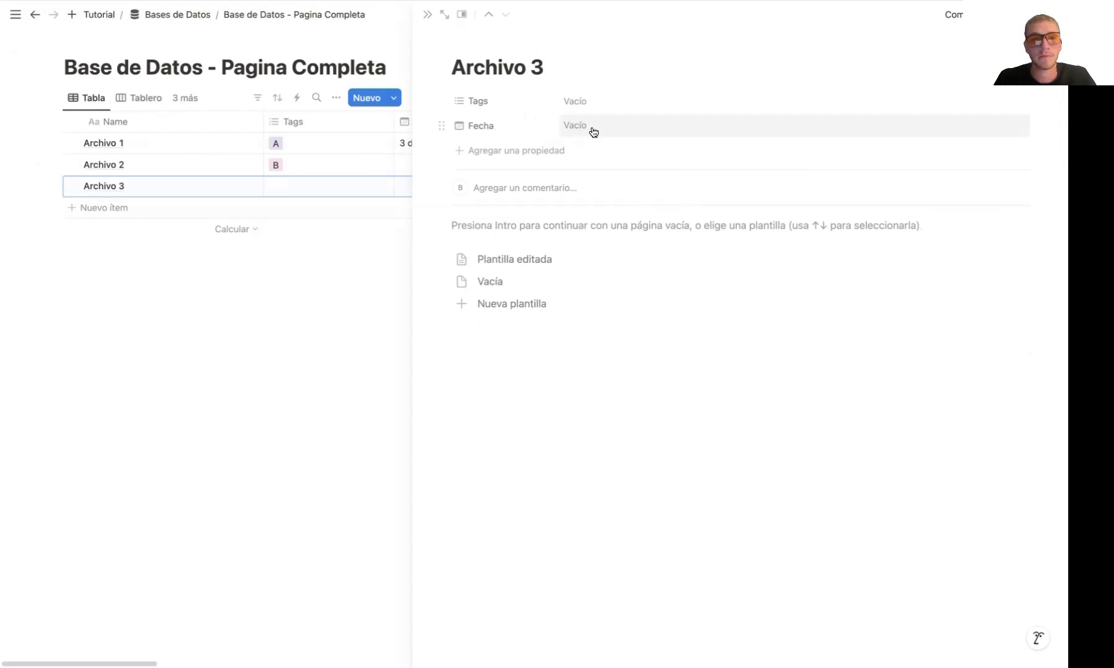
click(443, 14)
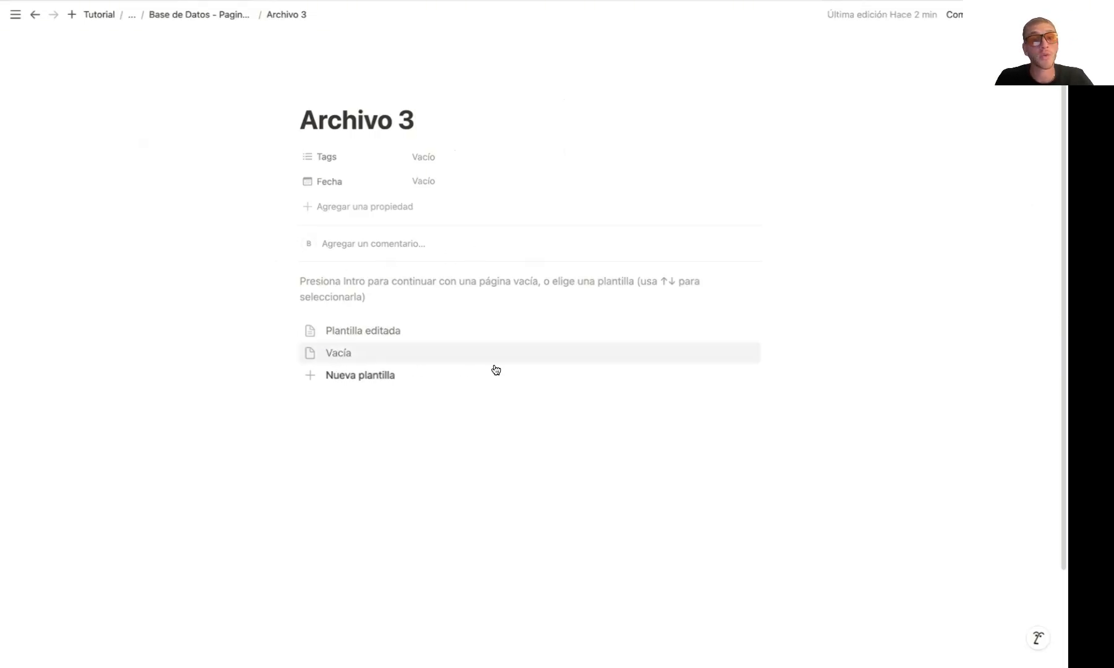
click(367, 333)
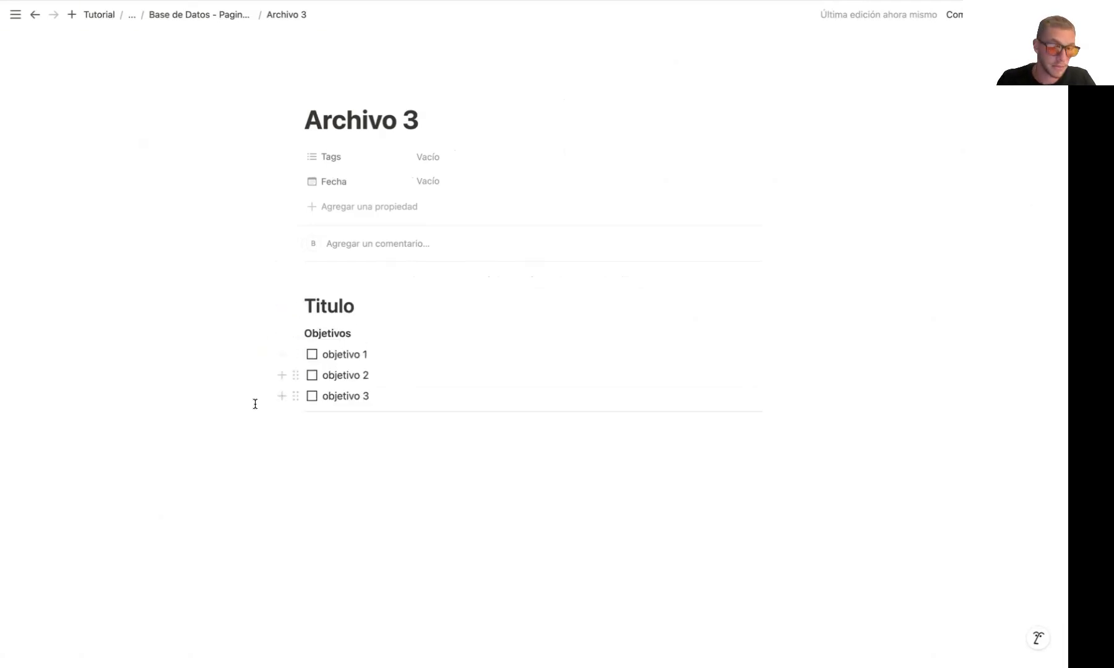
drag(254, 303, 403, 412)
click(235, 347)
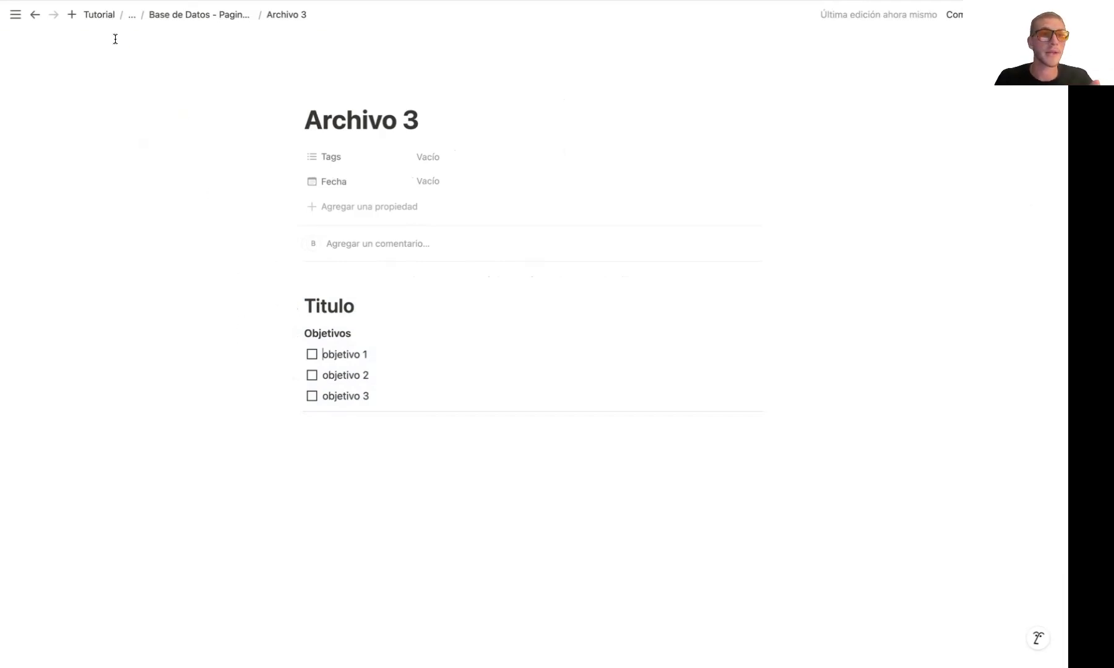
Return to the Base de Datos - Pagina Completa database, check its available templates, and add two blank entries below Archivo 3
click(198, 18)
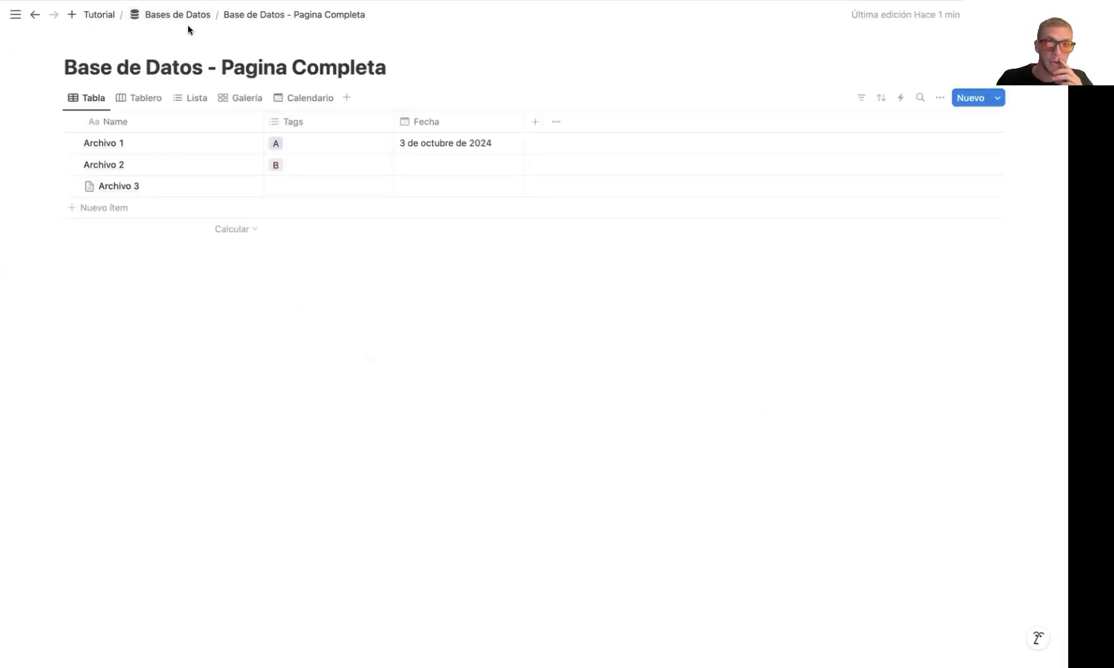
click(998, 97)
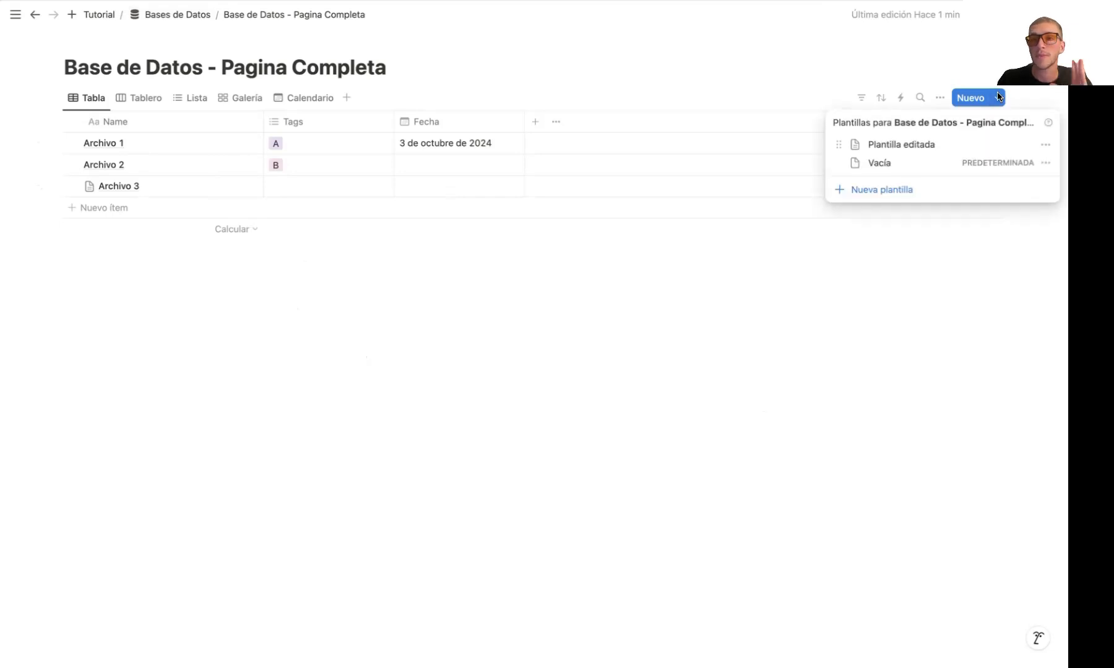
click(204, 216)
click(147, 211)
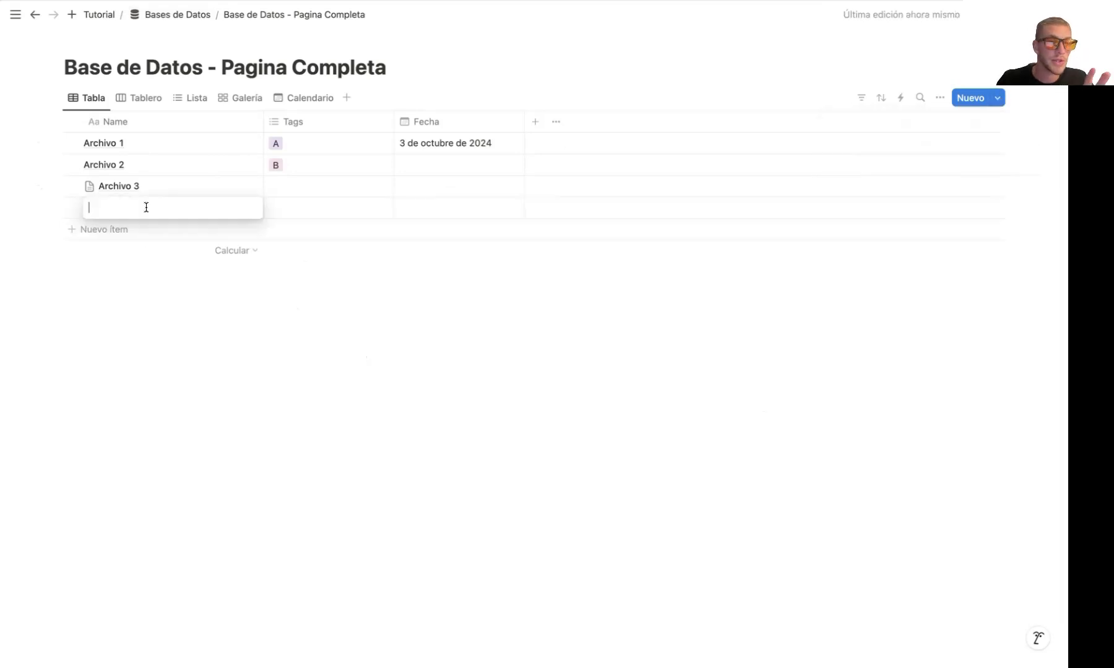
key(Escape)
click(154, 230)
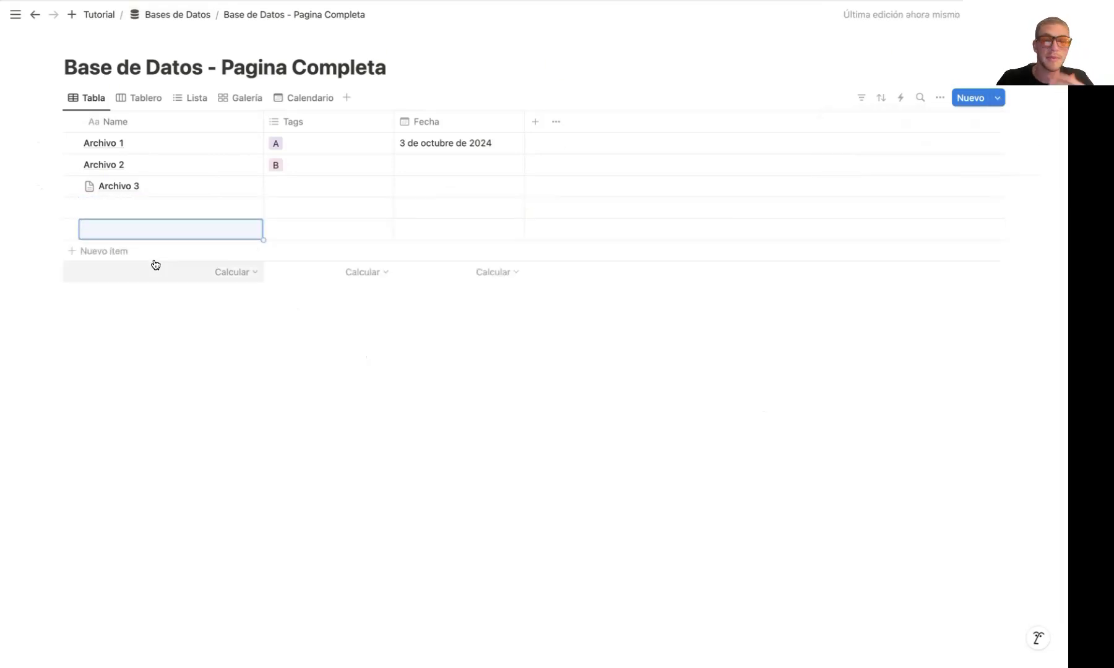
Make Plantilla editada the default template only for the Tabla view, and add two new entries based on it
click(998, 97)
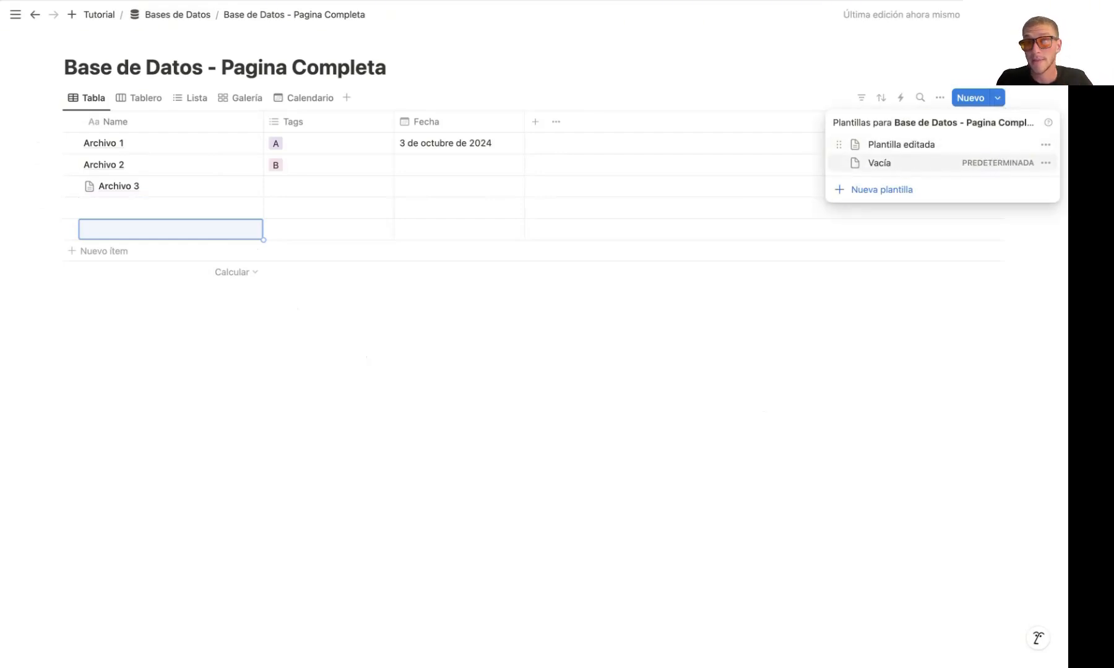
click(1045, 145)
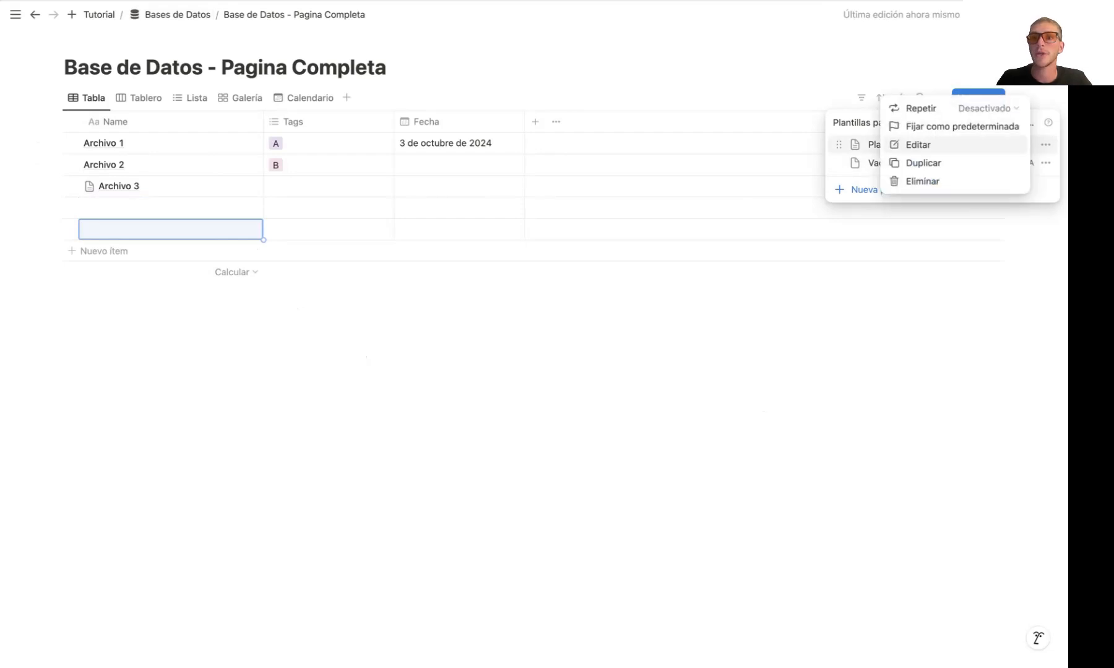
click(987, 126)
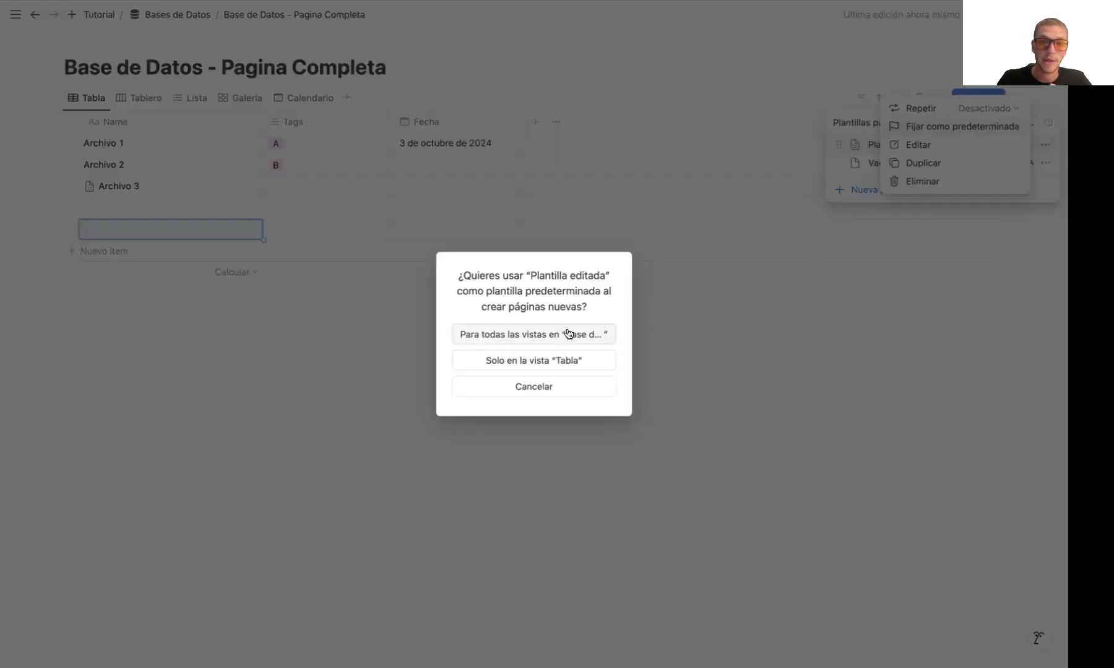
click(568, 359)
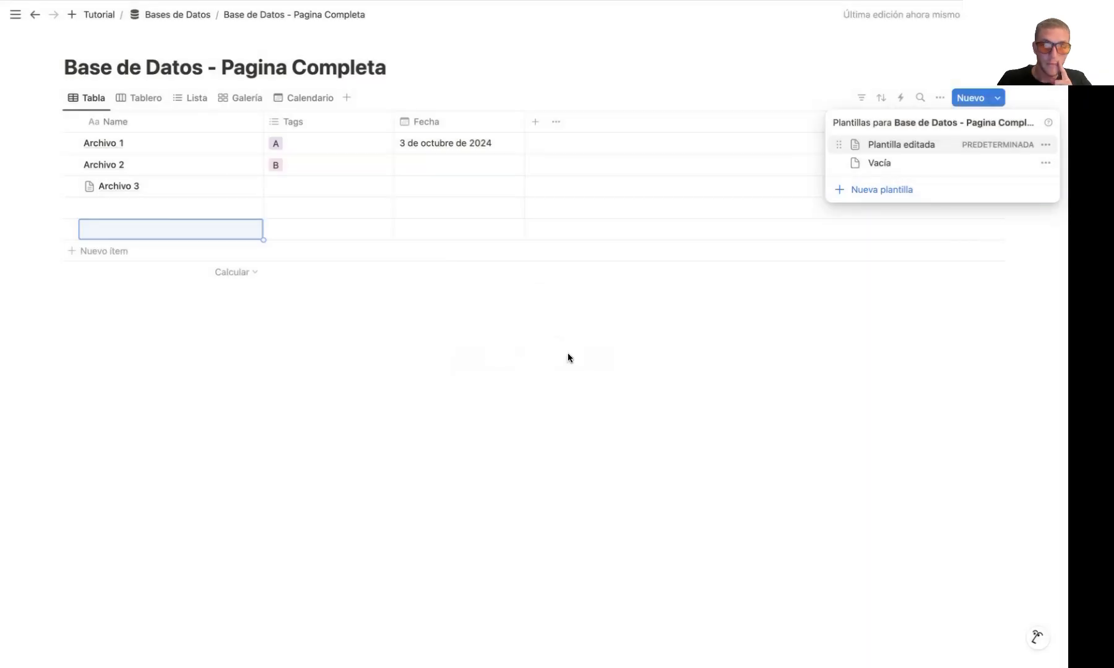
click(567, 354)
click(143, 264)
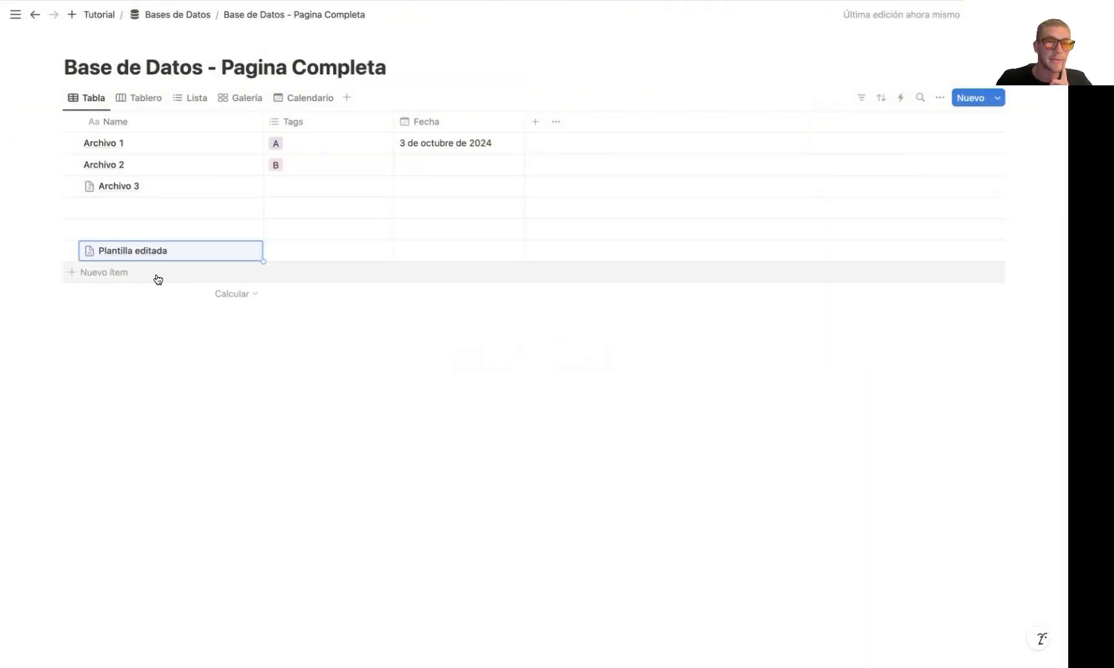
click(158, 280)
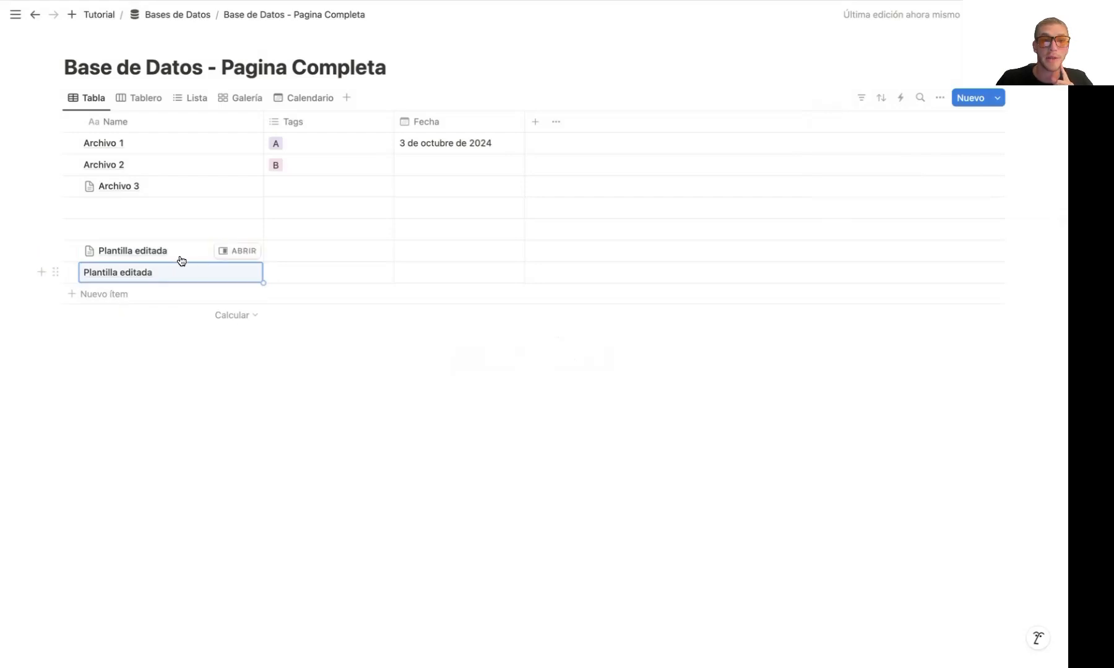
Delete the two blank entries and the two Plantilla editada entries from the table
click(71, 207)
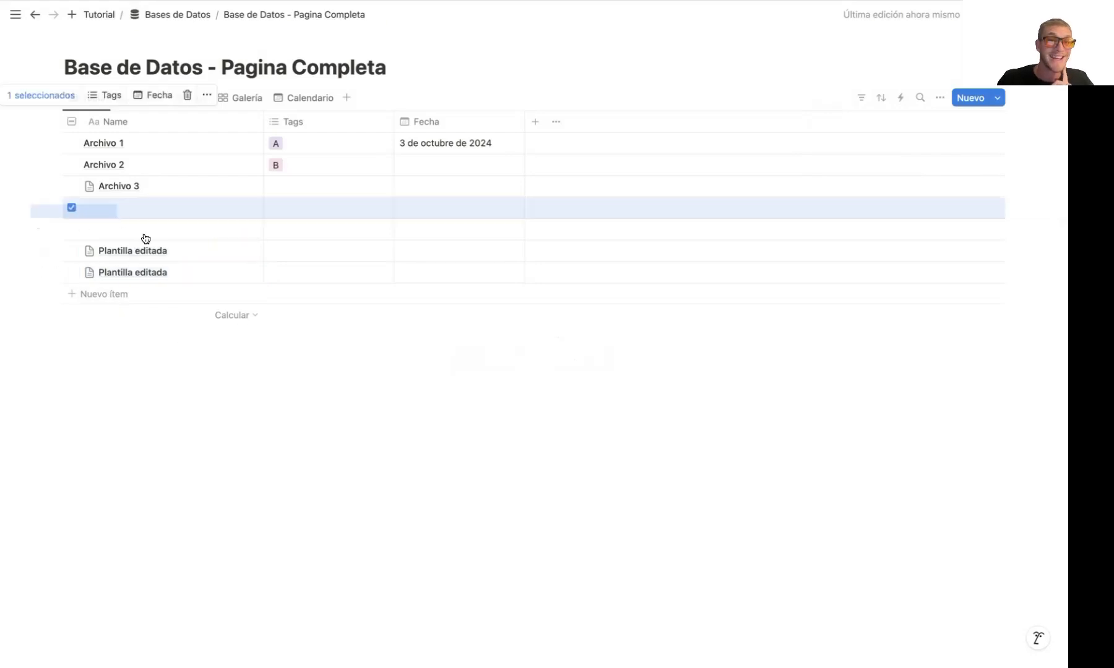
drag(145, 238, 174, 278)
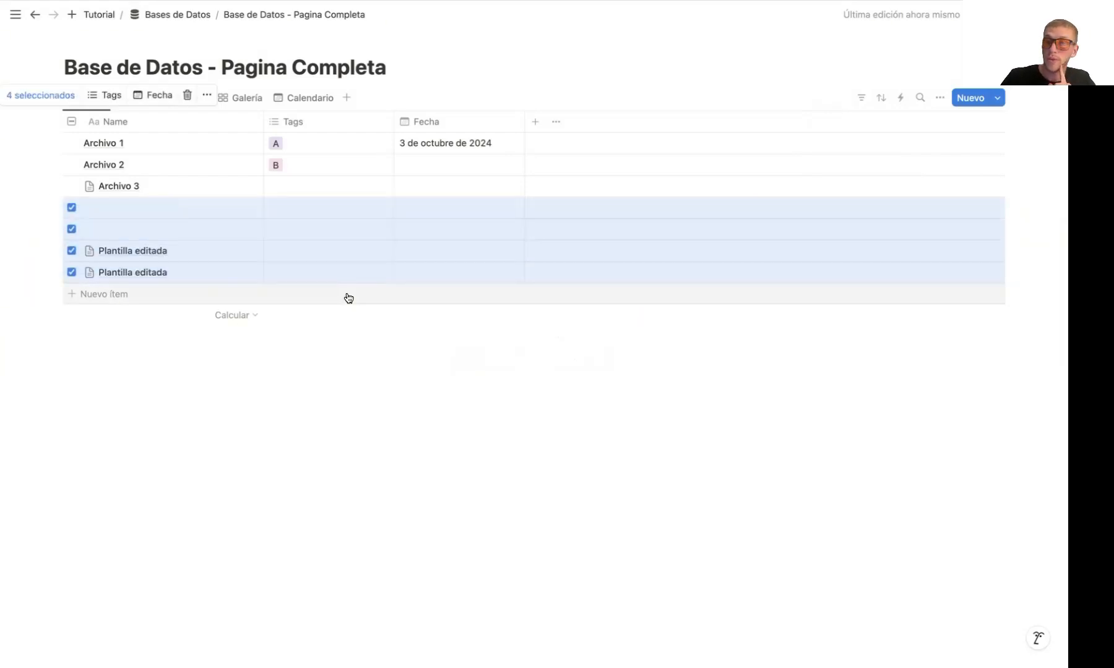
key(BackSpace)
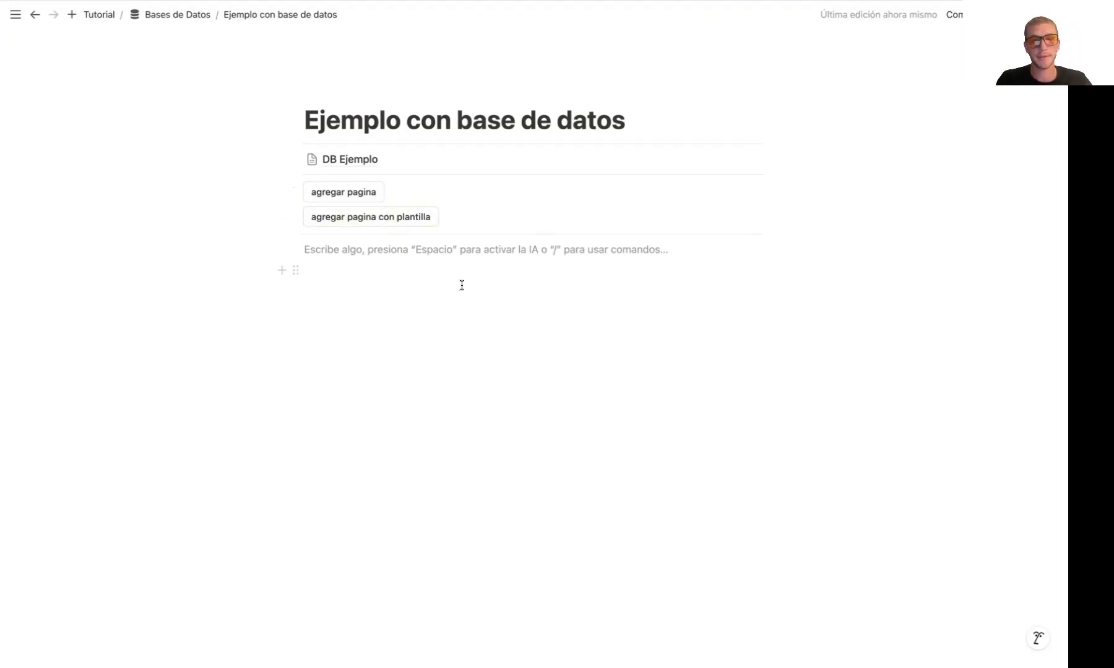
Insert a new table view linked to DB Ejemplo below the buttons, and compare it with the source database
text(/)
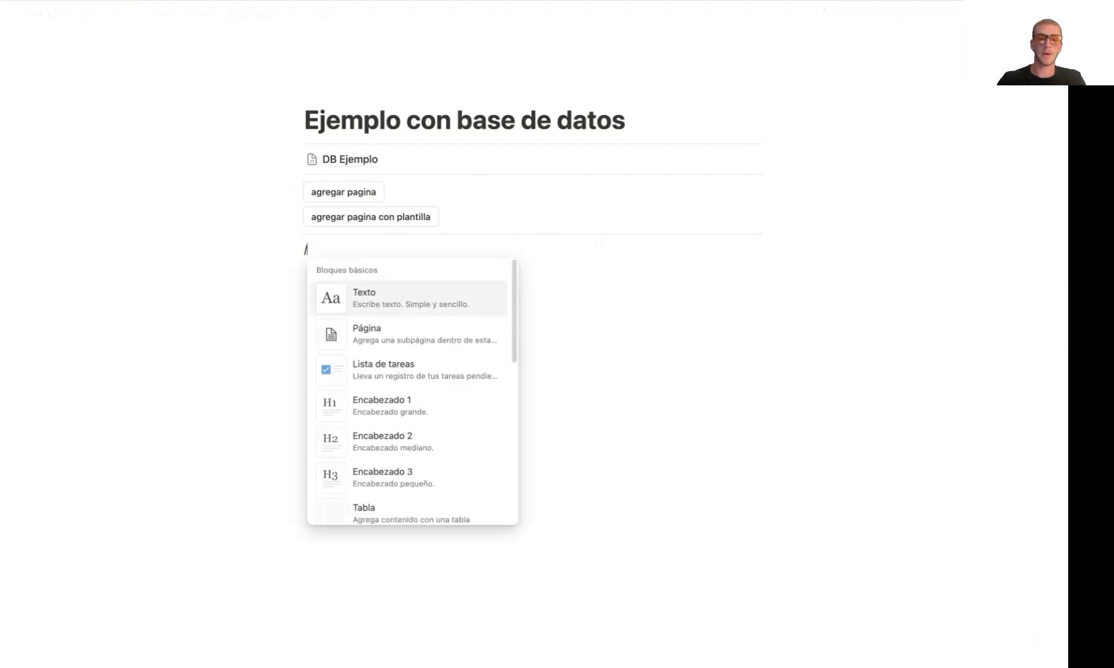
text(vis)
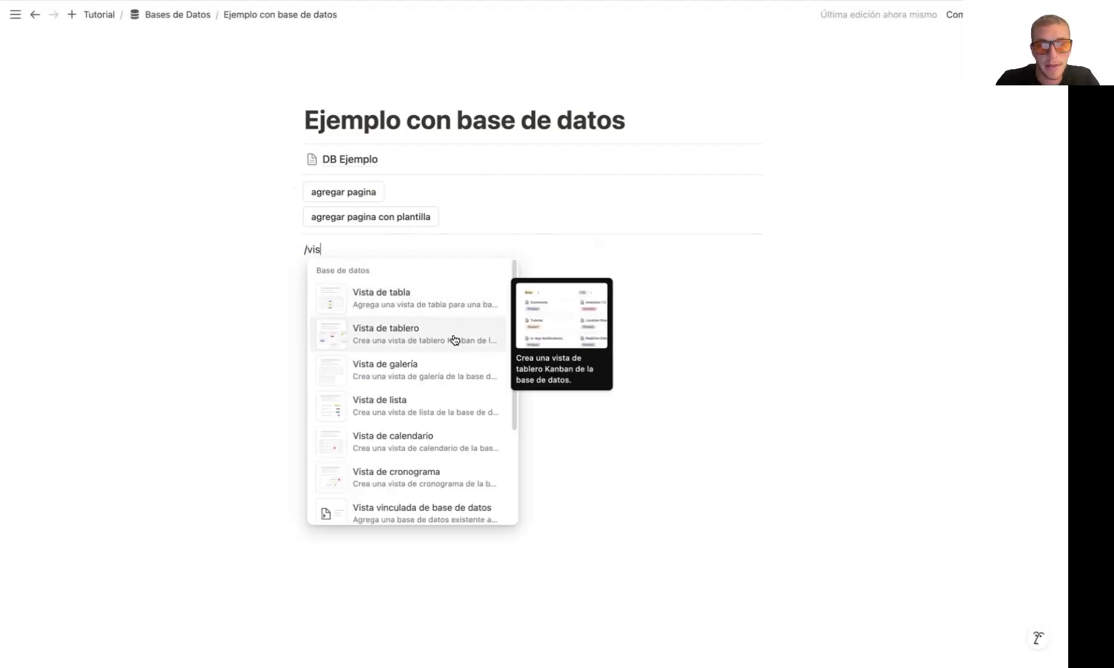
click(442, 298)
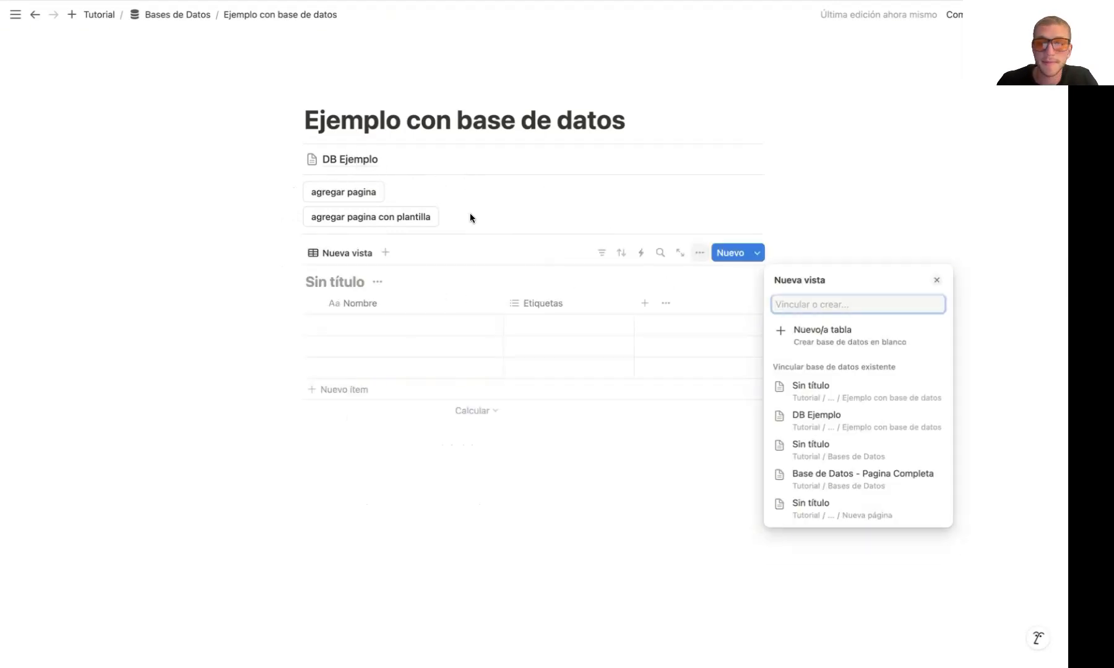
click(846, 418)
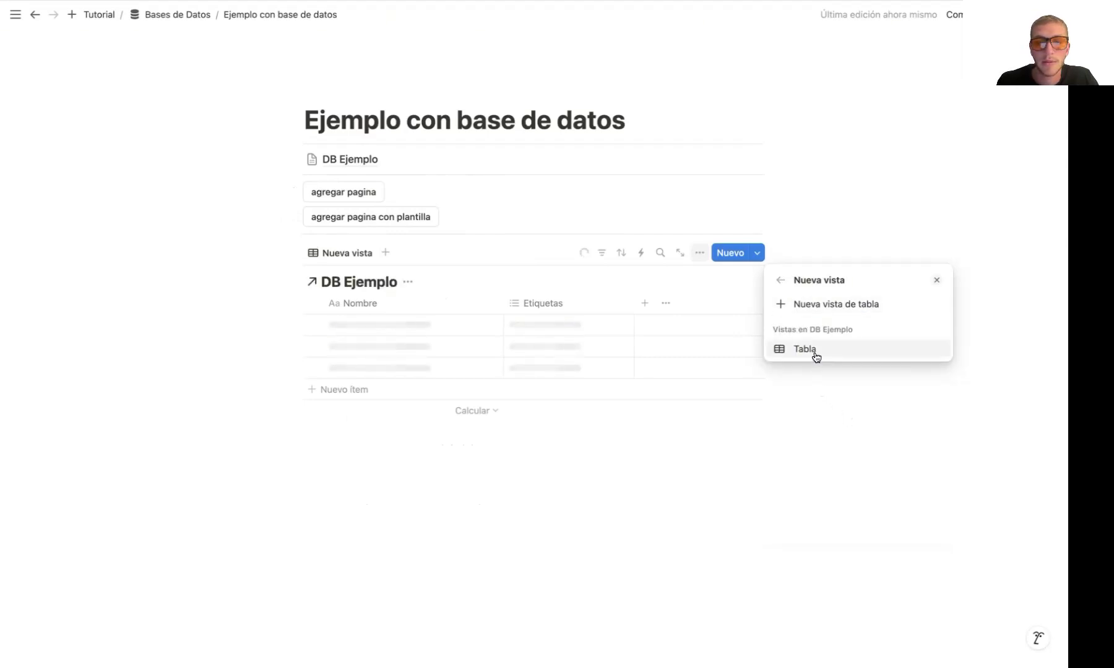
click(819, 302)
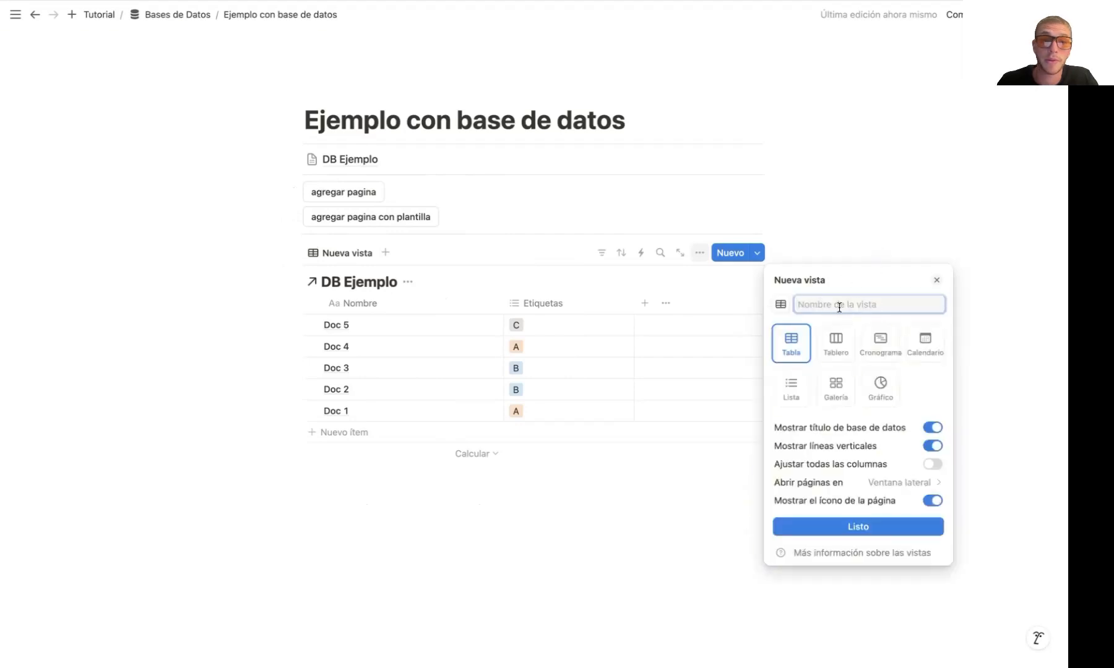
click(868, 172)
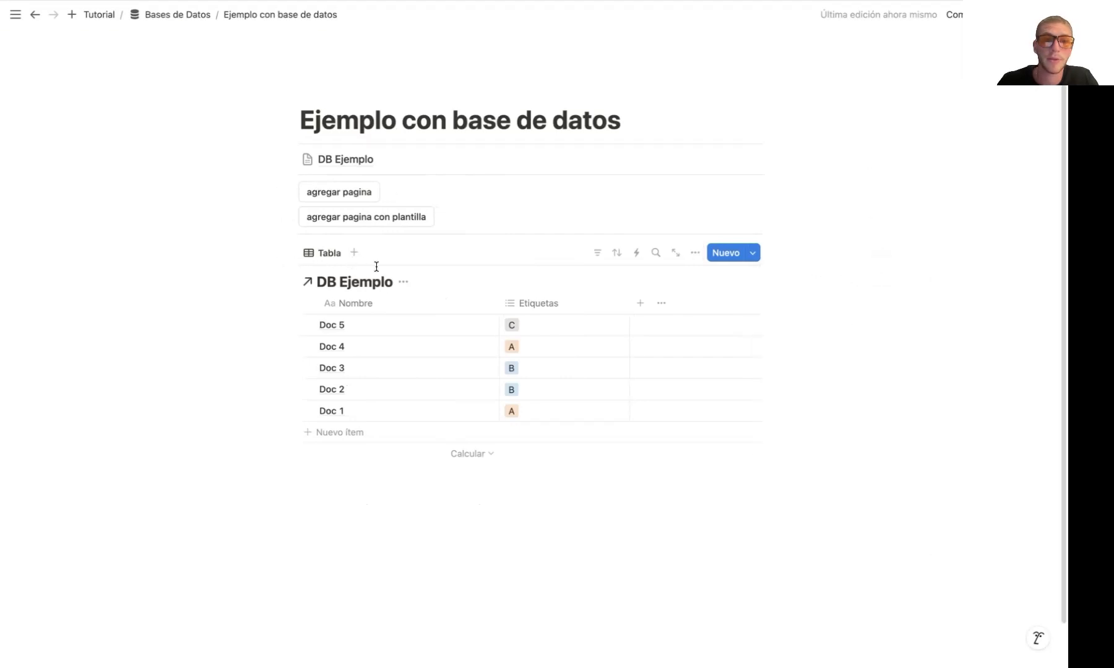
click(381, 159)
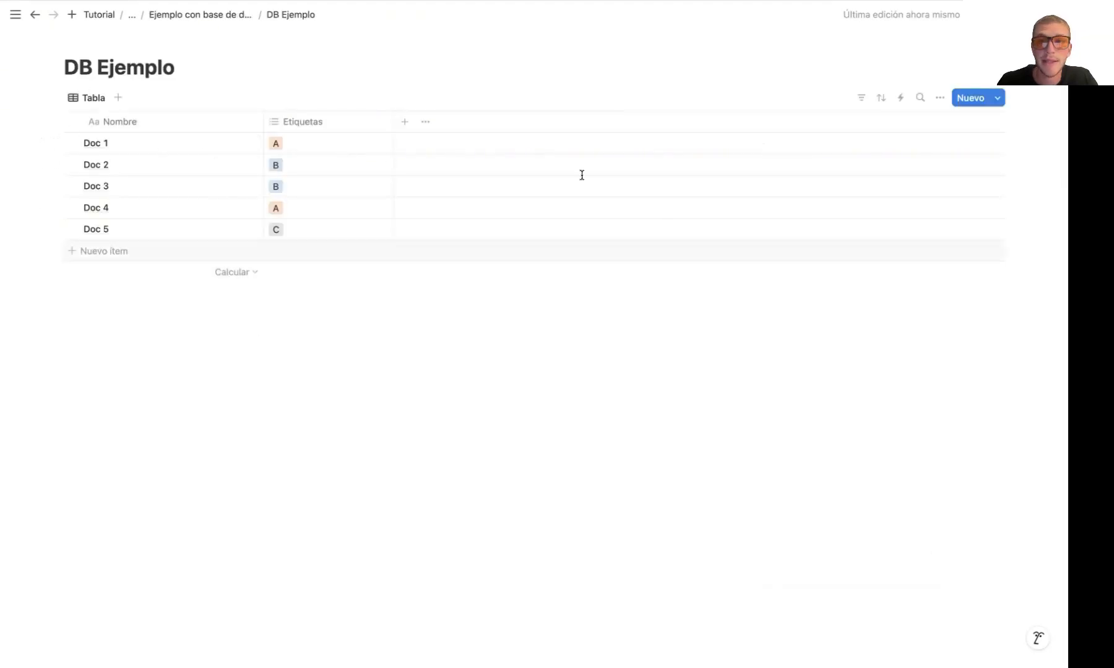
click(176, 15)
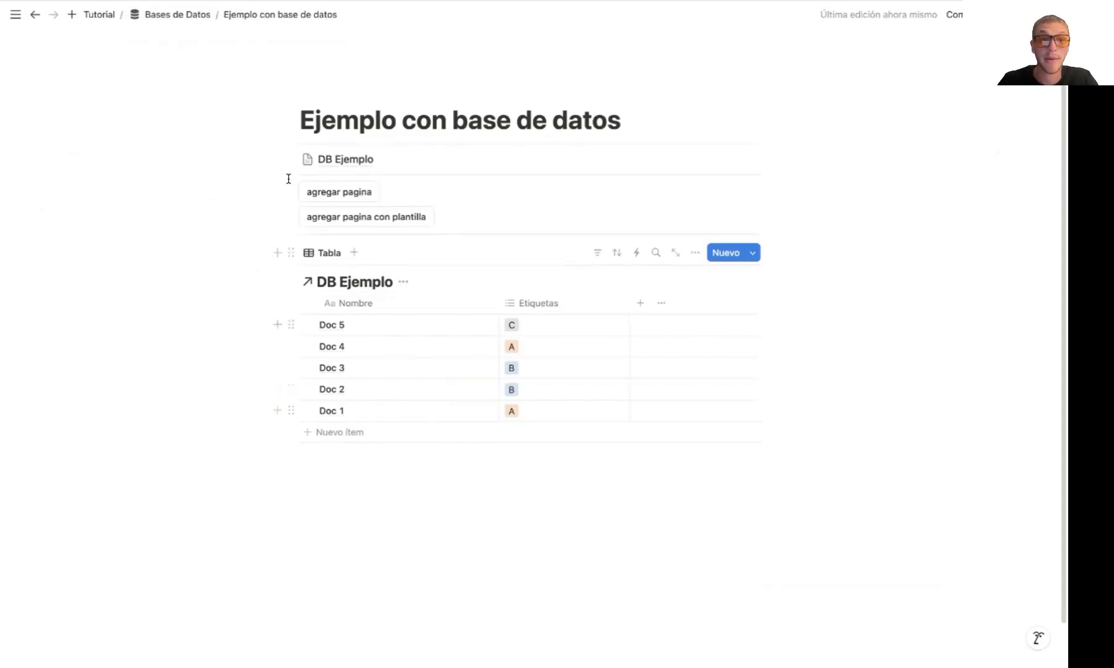
Add a Lista view linked to DB Ejemplo beside the Tabla view, and compare the two views
click(352, 252)
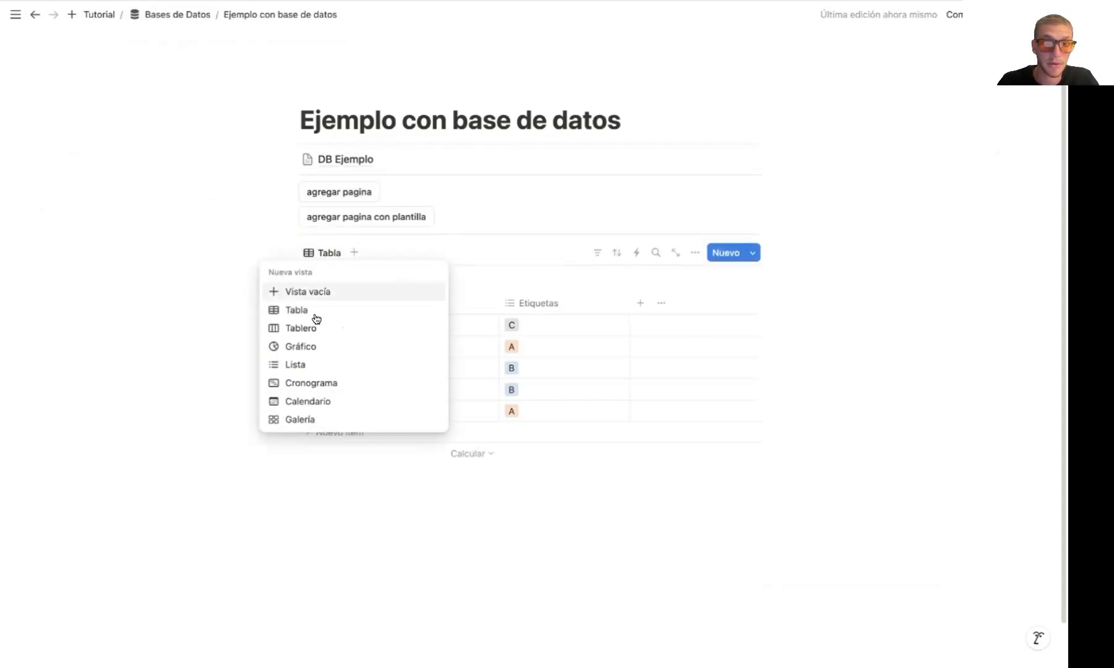
click(311, 365)
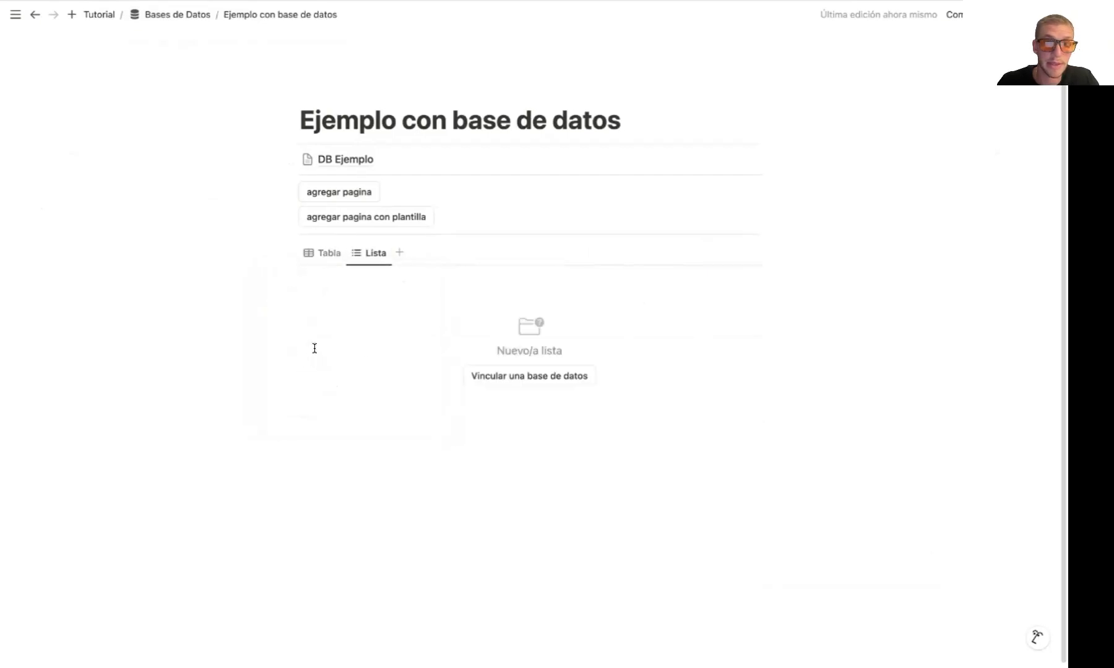
click(529, 379)
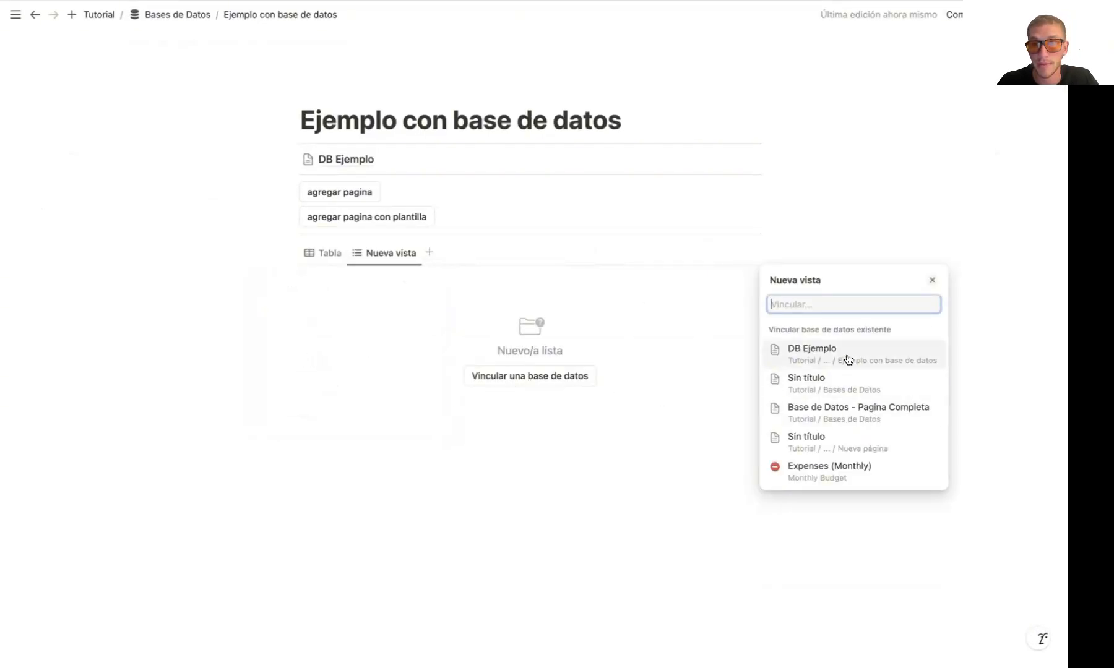
click(845, 359)
click(916, 213)
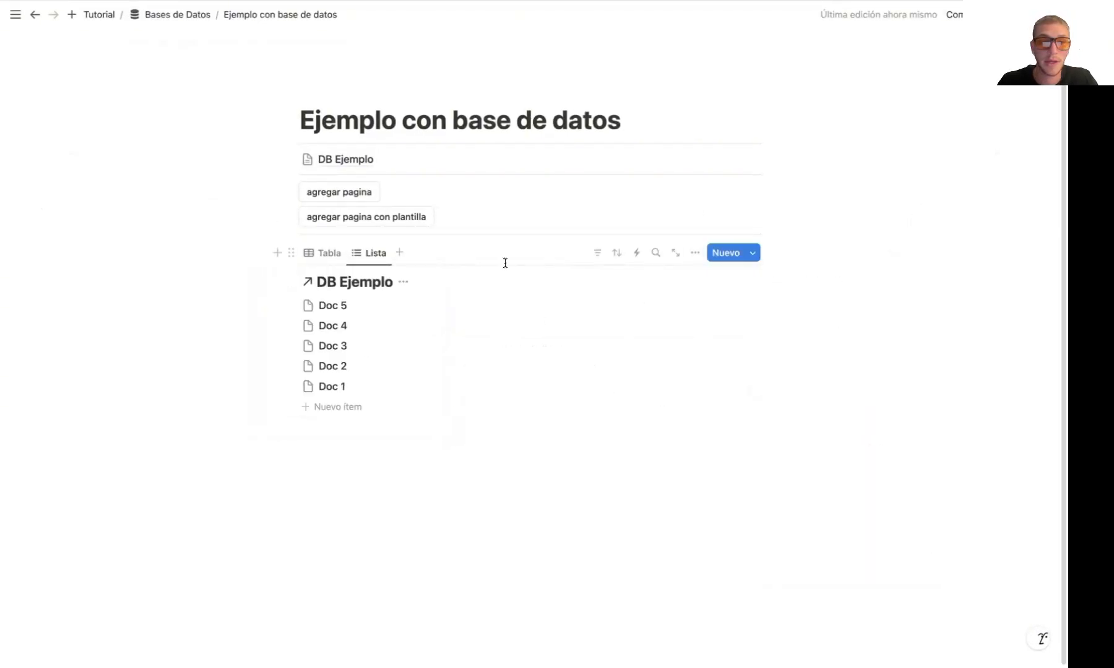
click(313, 253)
click(365, 255)
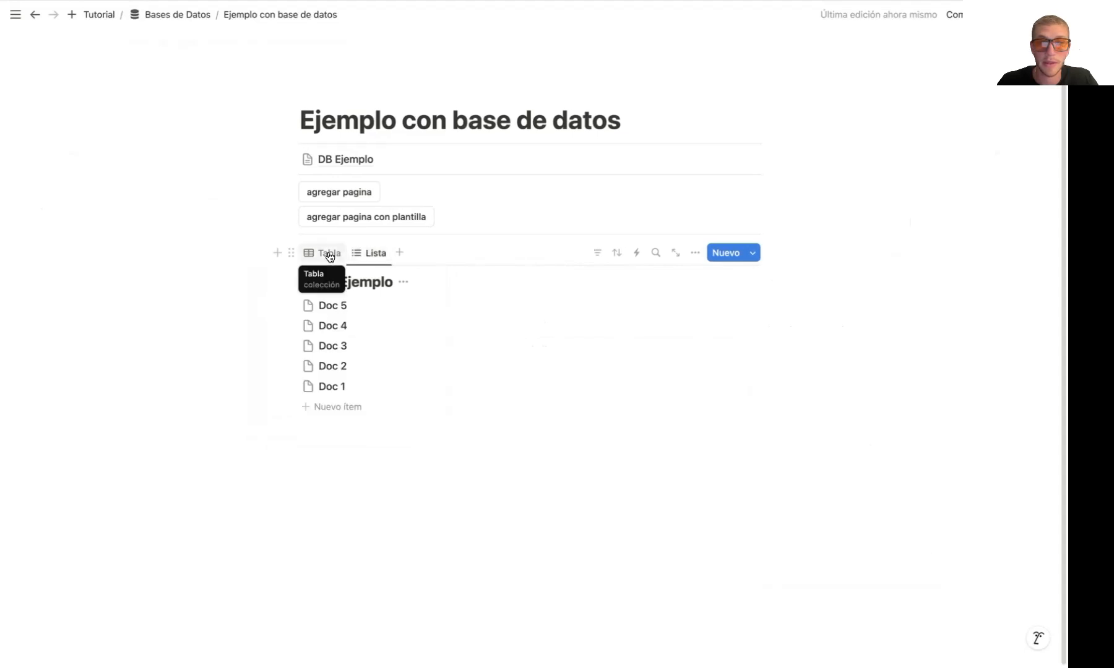
Filter the Lista view to entries whose Etiquetas contain A
click(594, 250)
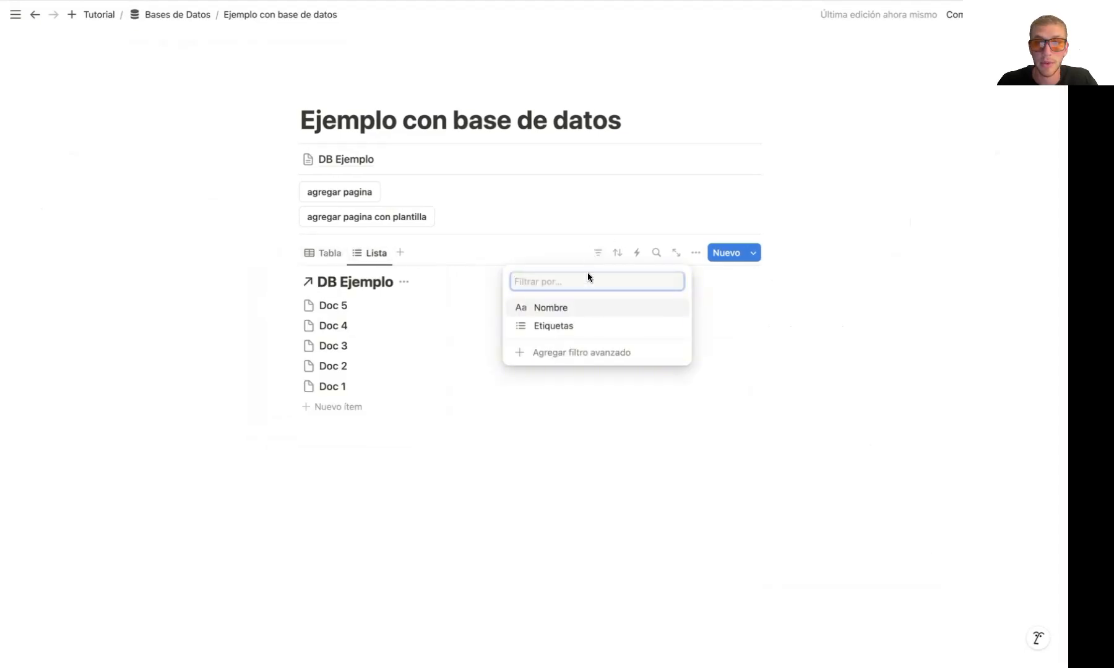
click(588, 328)
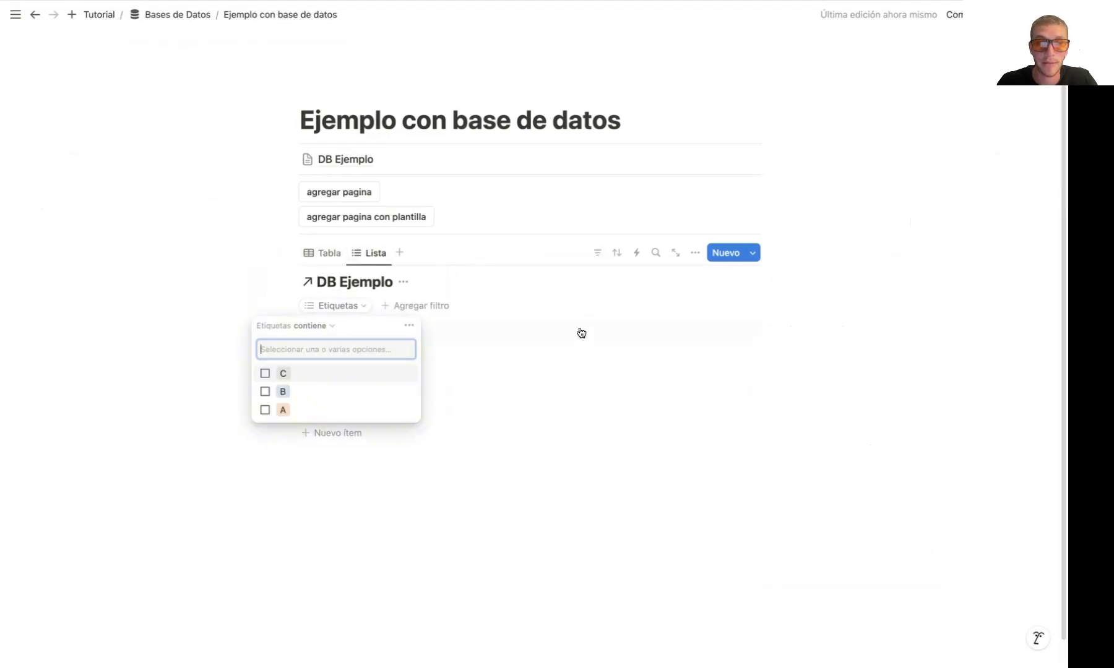
click(330, 411)
click(146, 302)
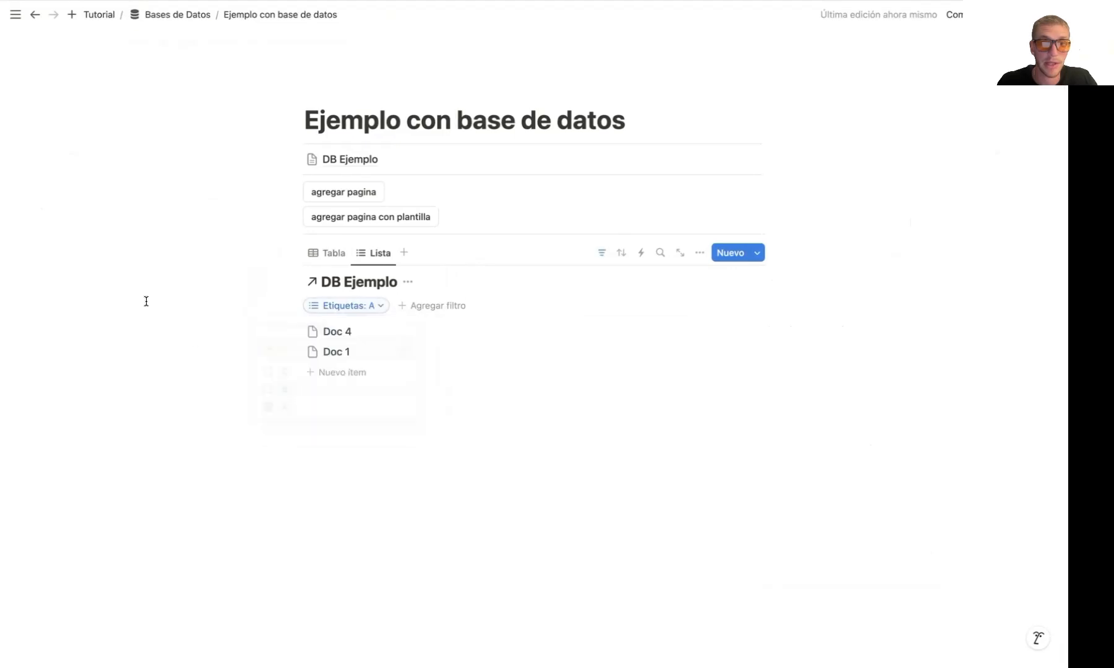
Sort the Tabla view by Nombre in ascending order
click(333, 253)
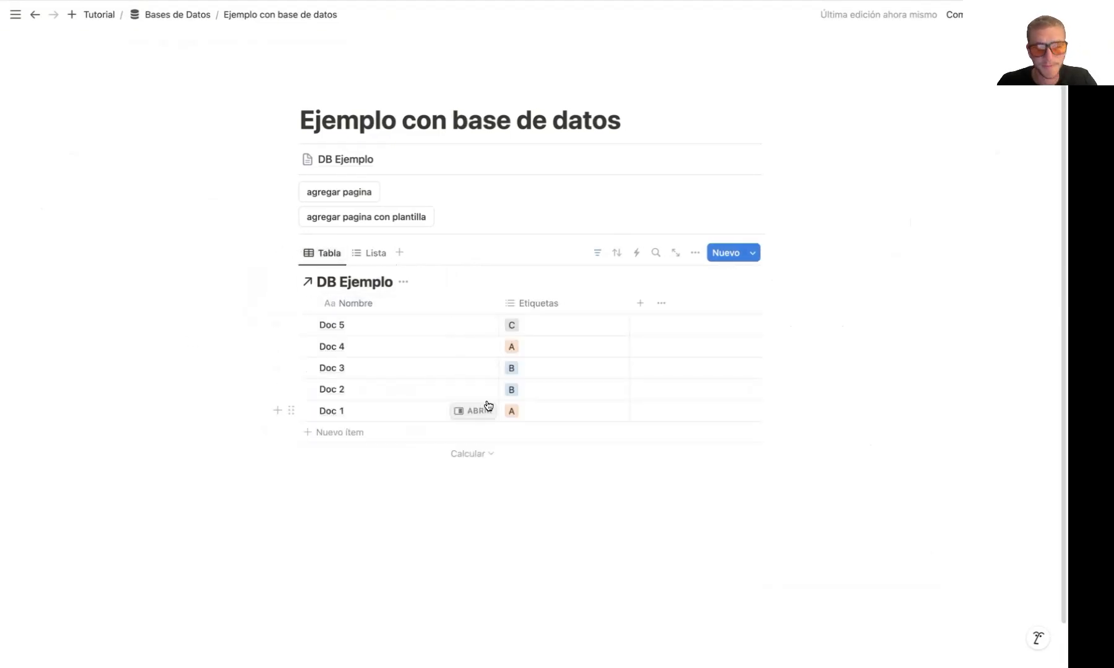
click(619, 250)
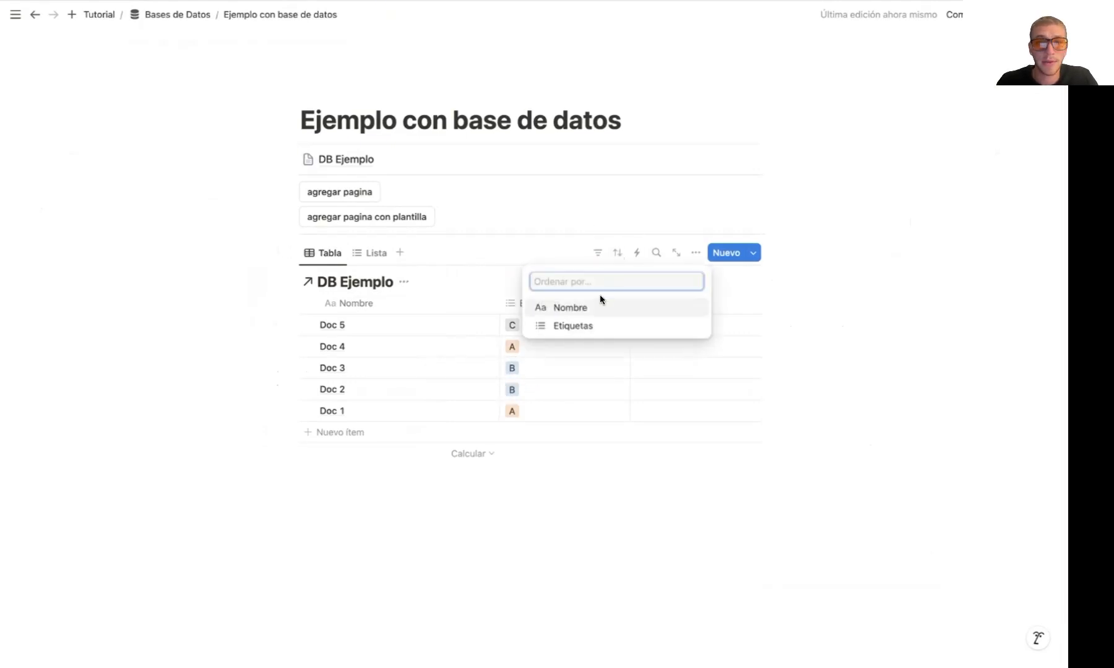
click(589, 308)
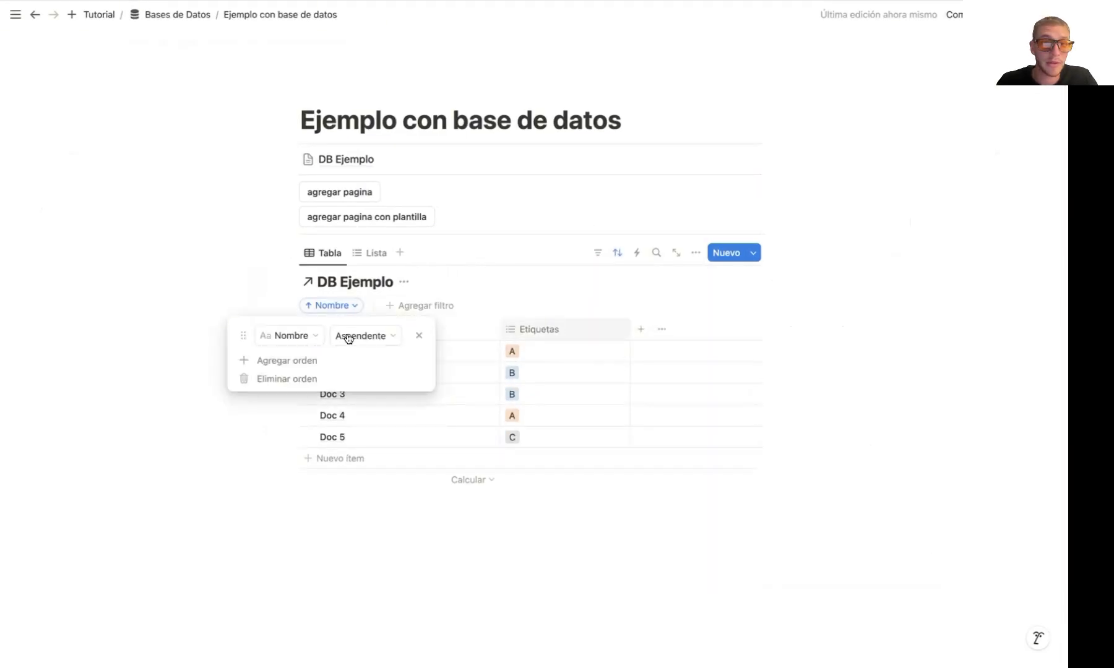
click(234, 275)
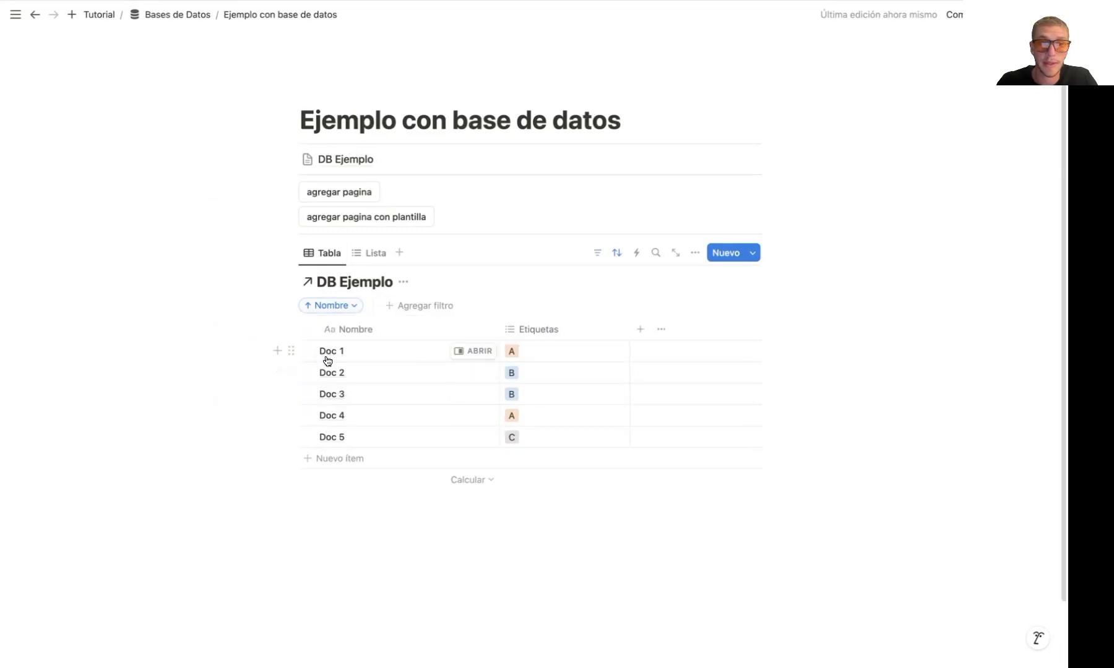
Change the Tabla view's Nombre sort to descending order
click(355, 308)
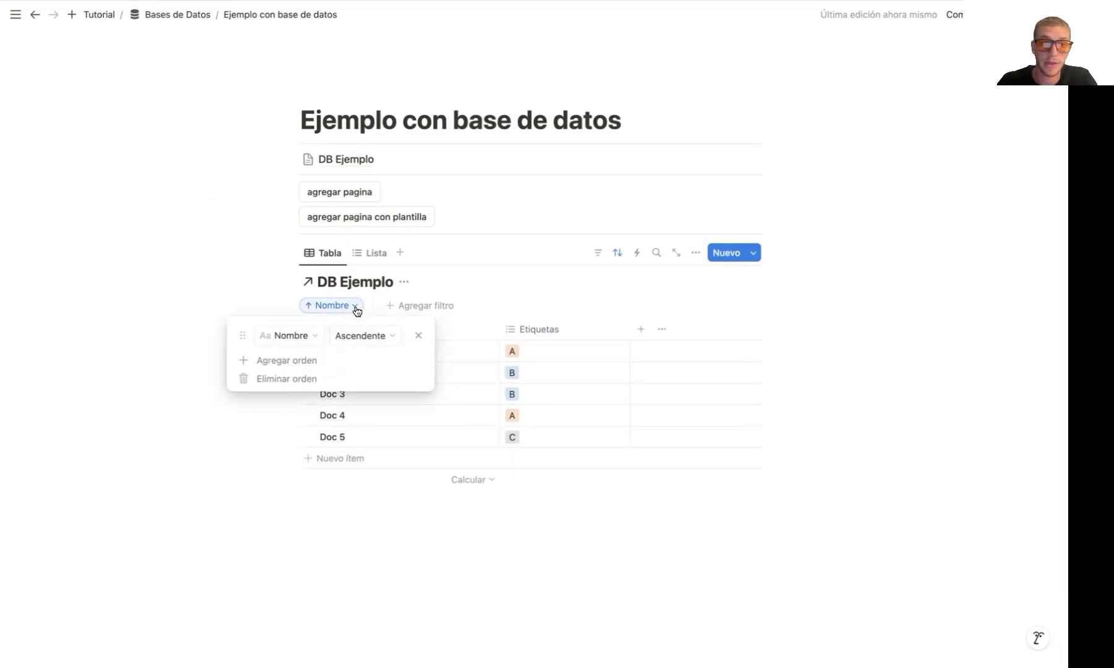
click(378, 339)
click(362, 377)
click(238, 293)
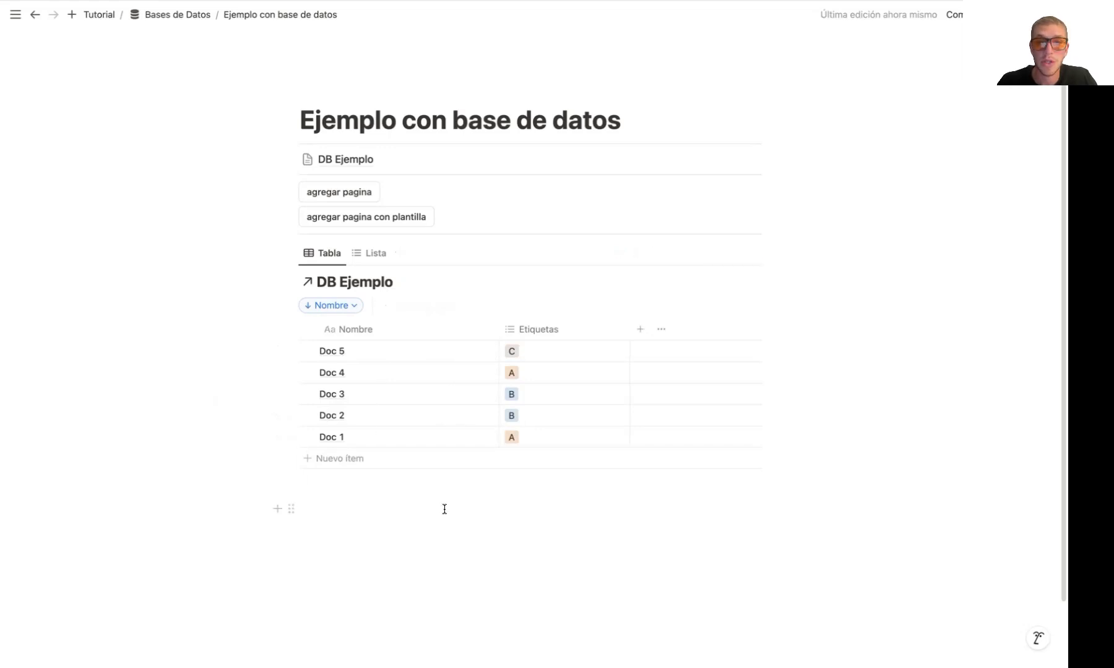
Delete the Tabla view's current sort, and sort the view by Nombre in ascending order
click(356, 305)
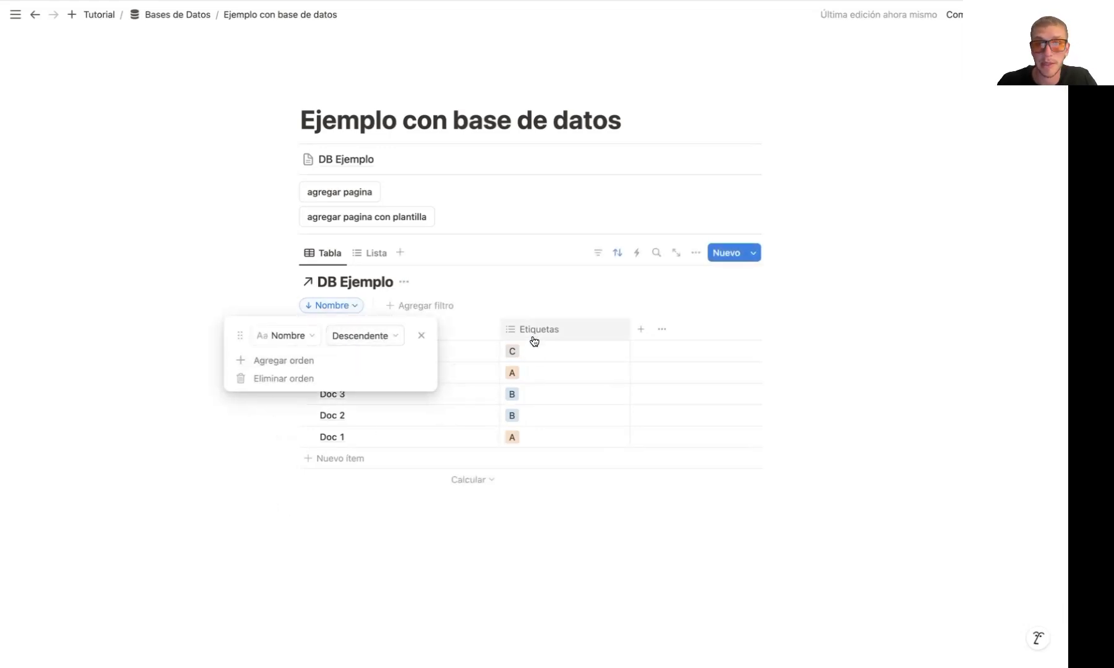
click(310, 380)
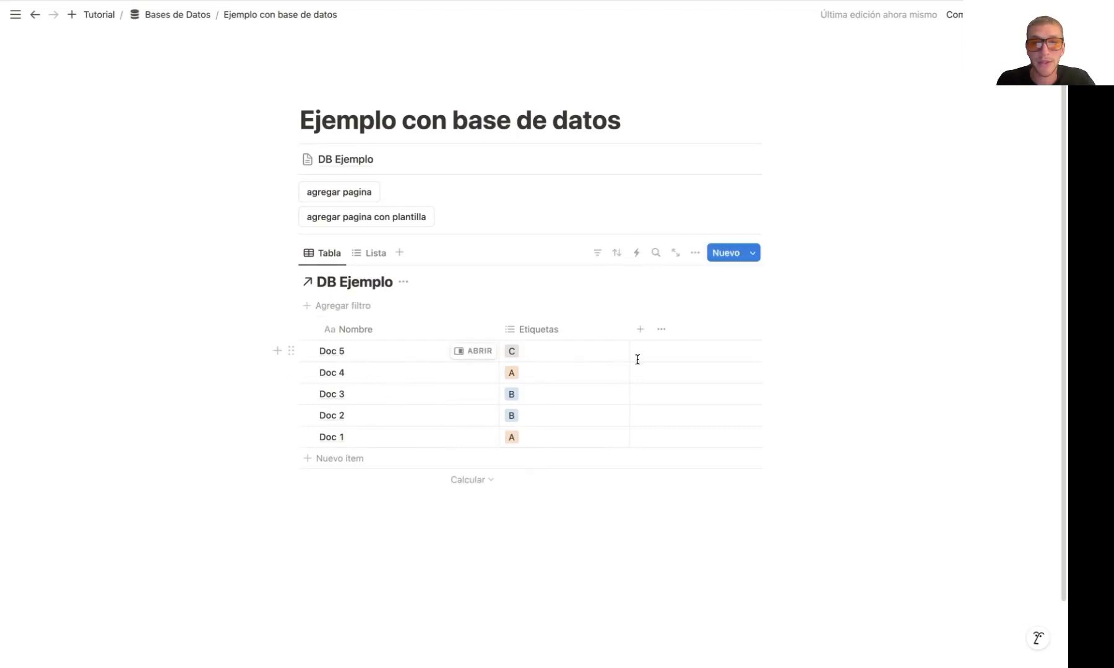
click(349, 303)
click(616, 252)
click(616, 252)
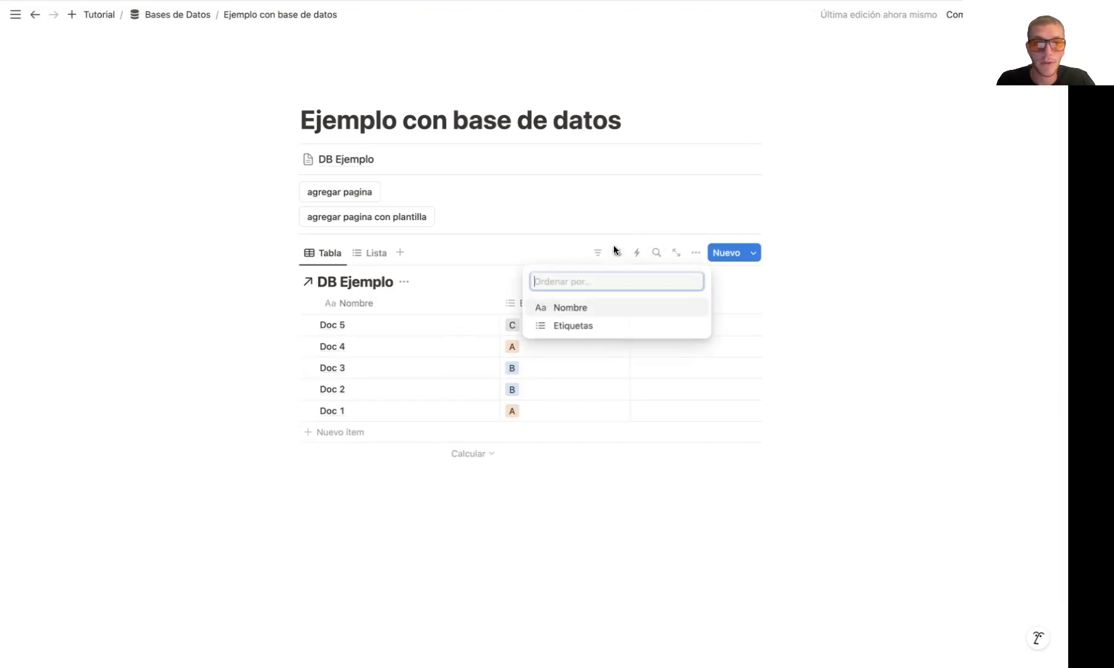
click(595, 305)
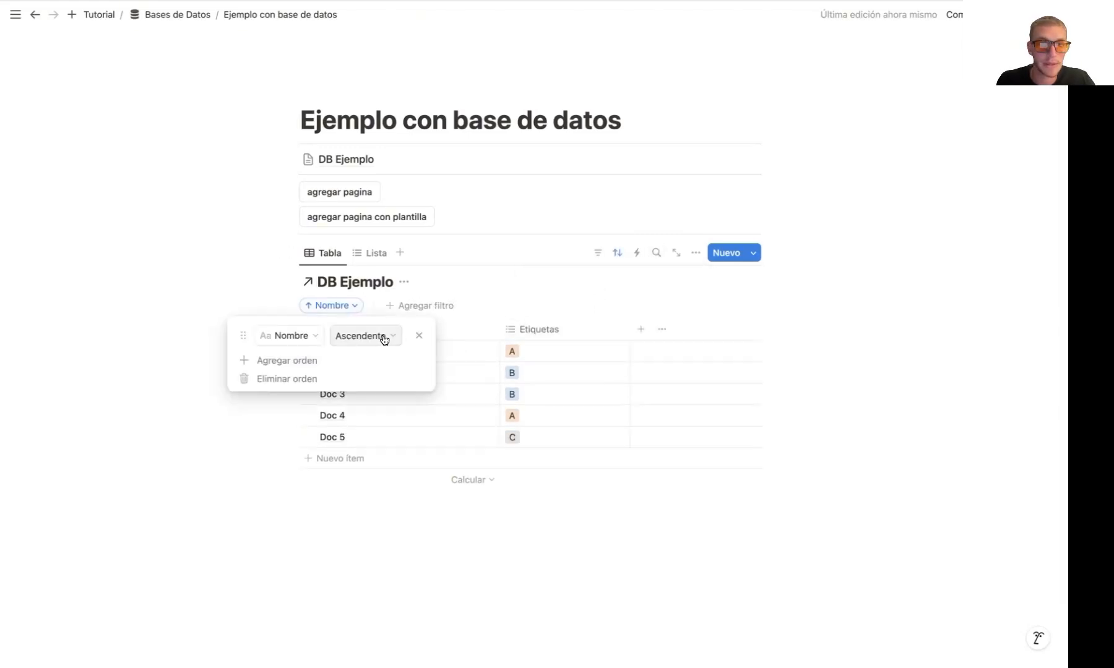
click(149, 228)
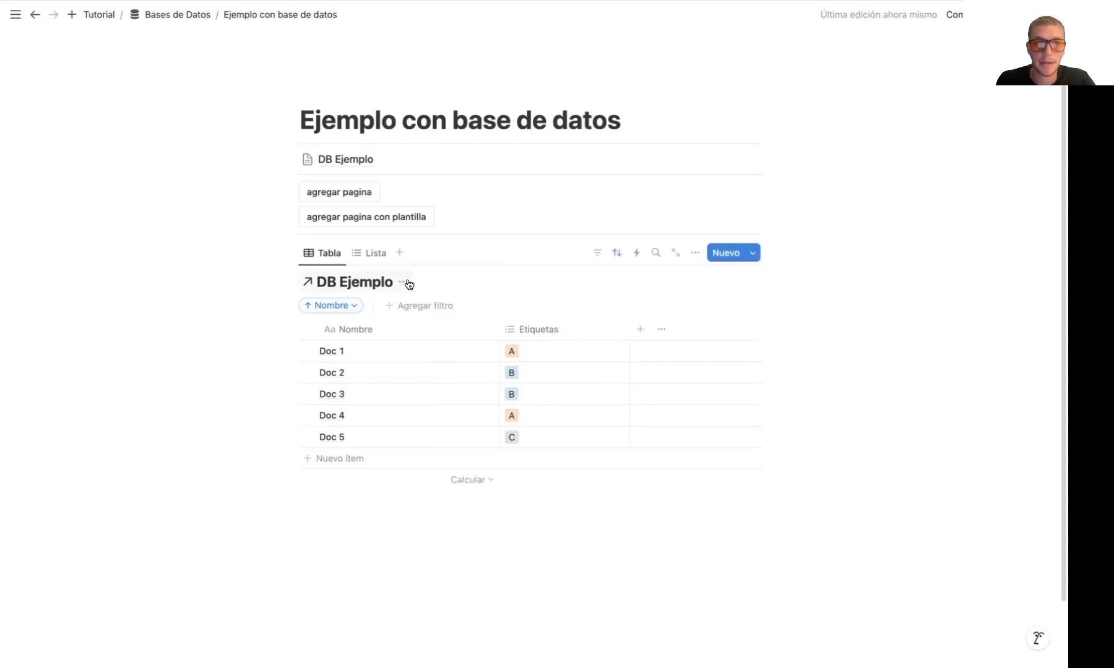
Hide the DB Ejemplo title above the linked view and collapse its sort and filter bar
click(405, 282)
click(405, 353)
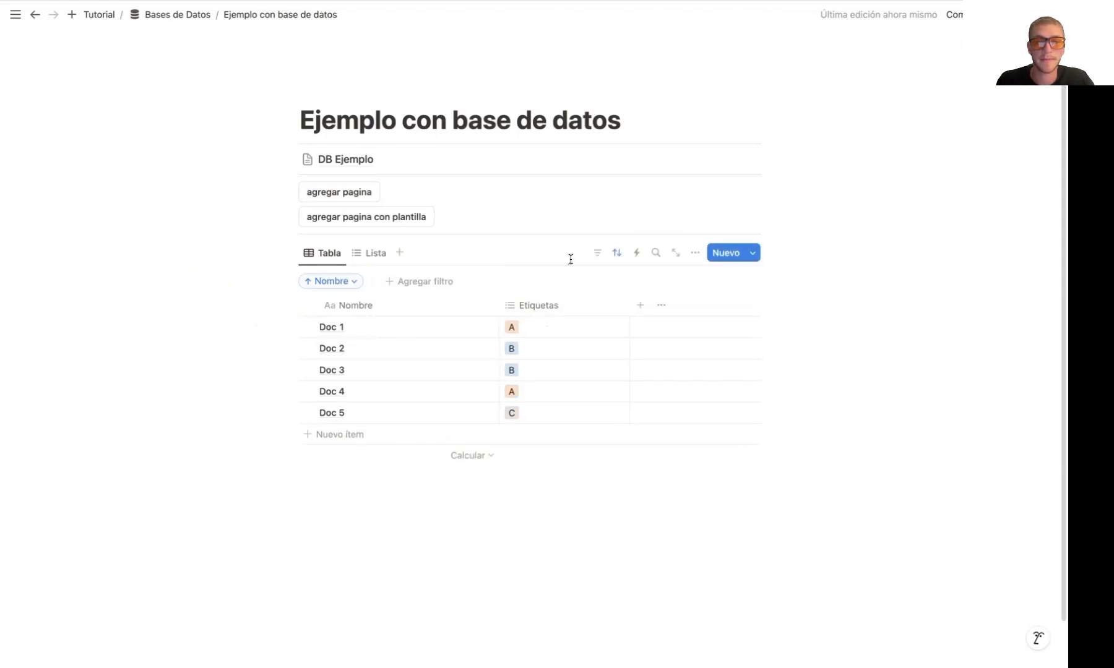
click(617, 252)
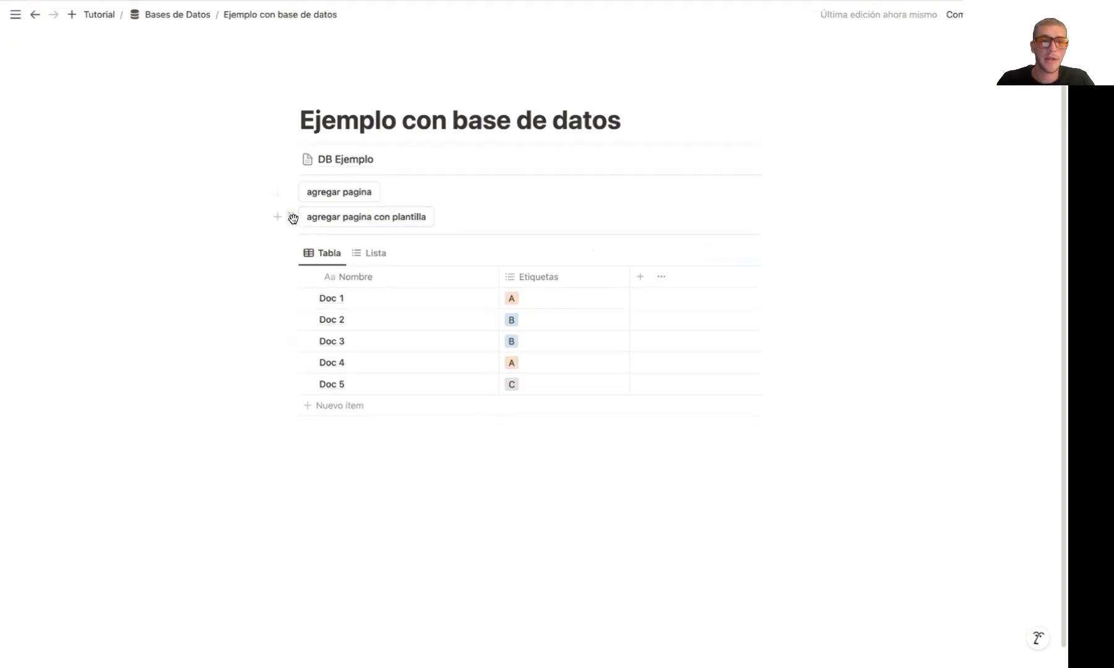
Place the "agregar pagina con plantilla" button in a column to the right of the "agregar pagina" button
drag(291, 217, 778, 181)
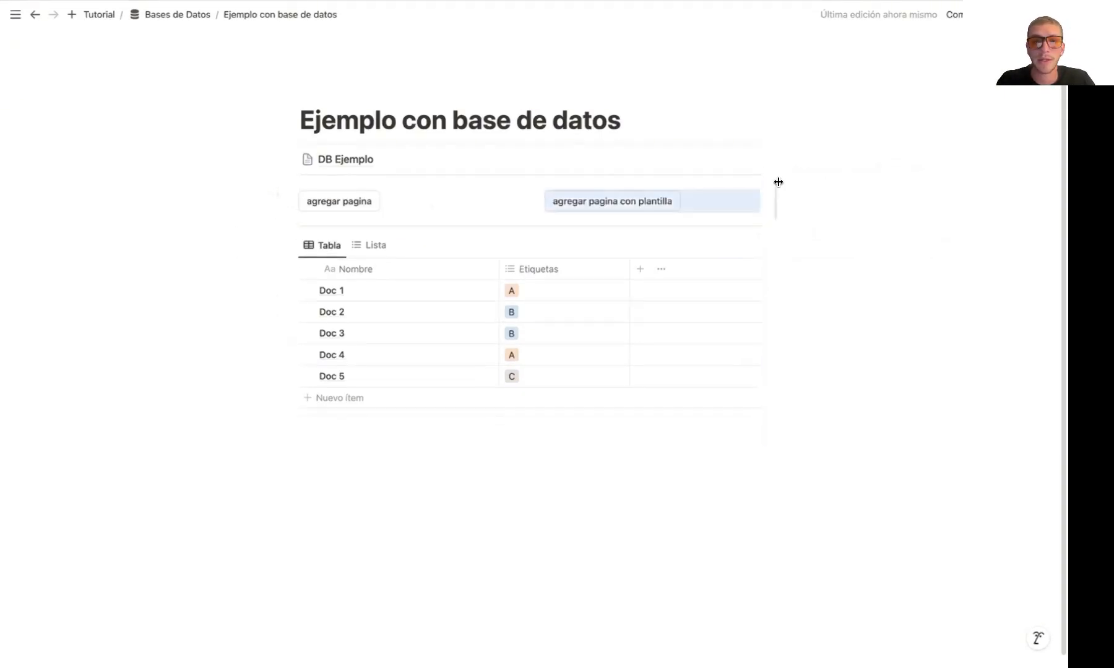
click(819, 201)
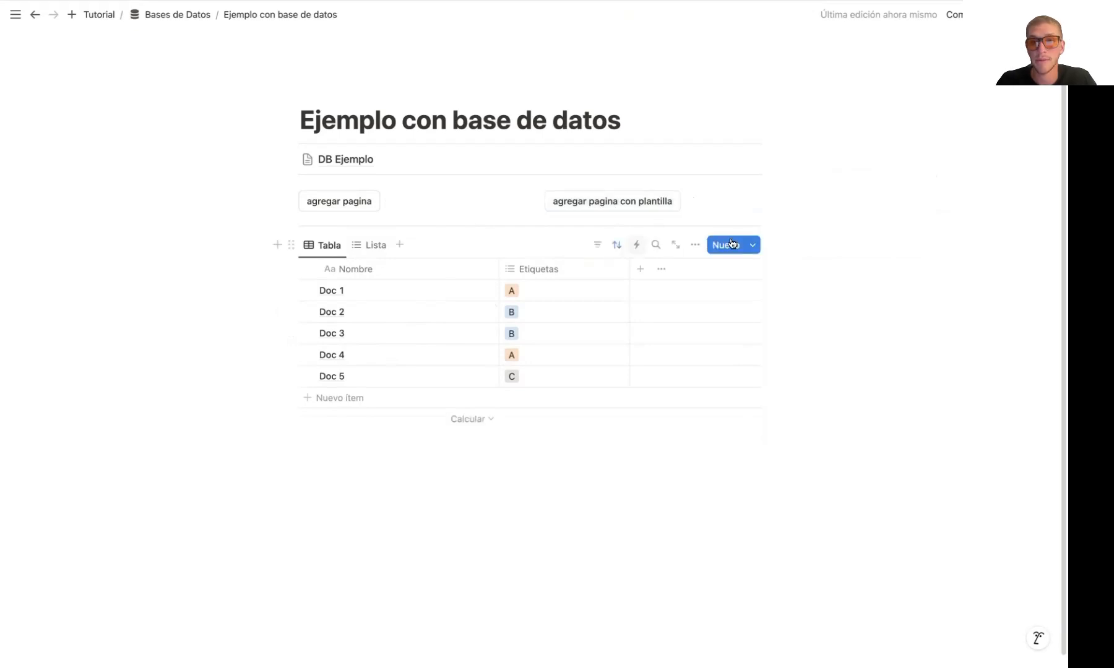
Open the Plantilla 1 template of DB Ejemplo in edit mode, examine its properties and content, and close it
click(753, 247)
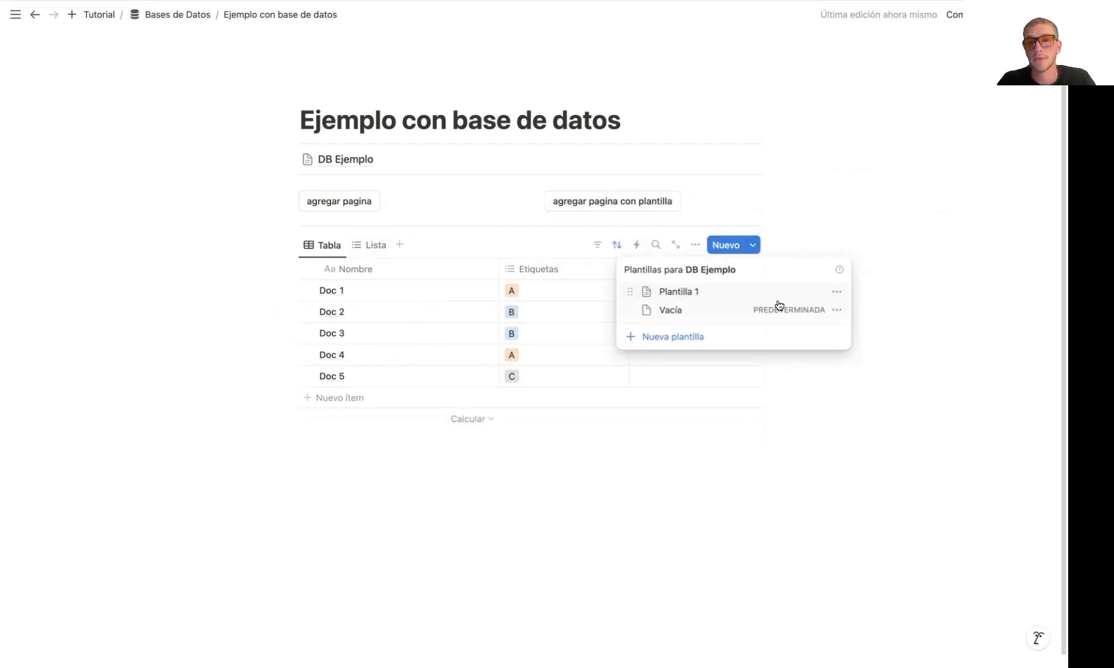
click(835, 292)
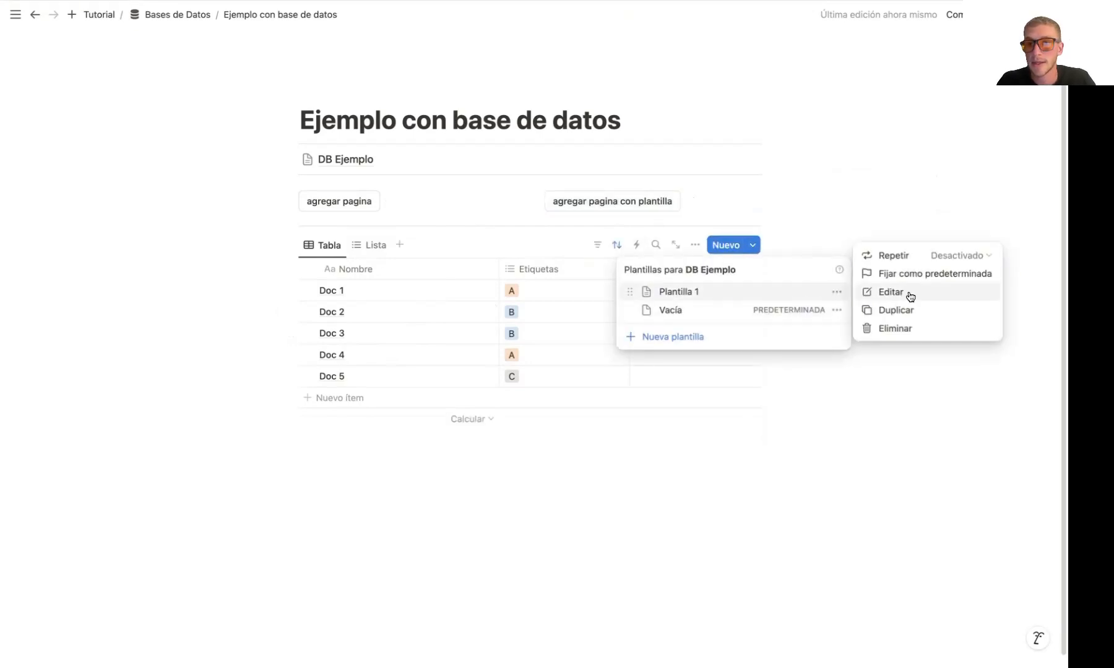
click(837, 292)
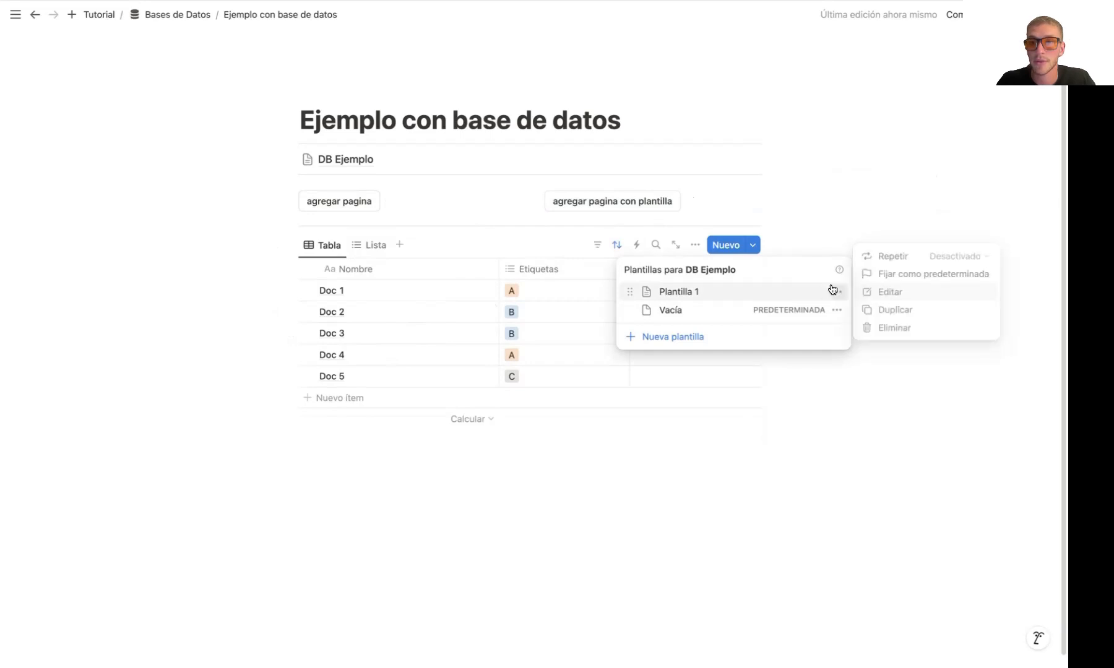
click(753, 246)
click(754, 247)
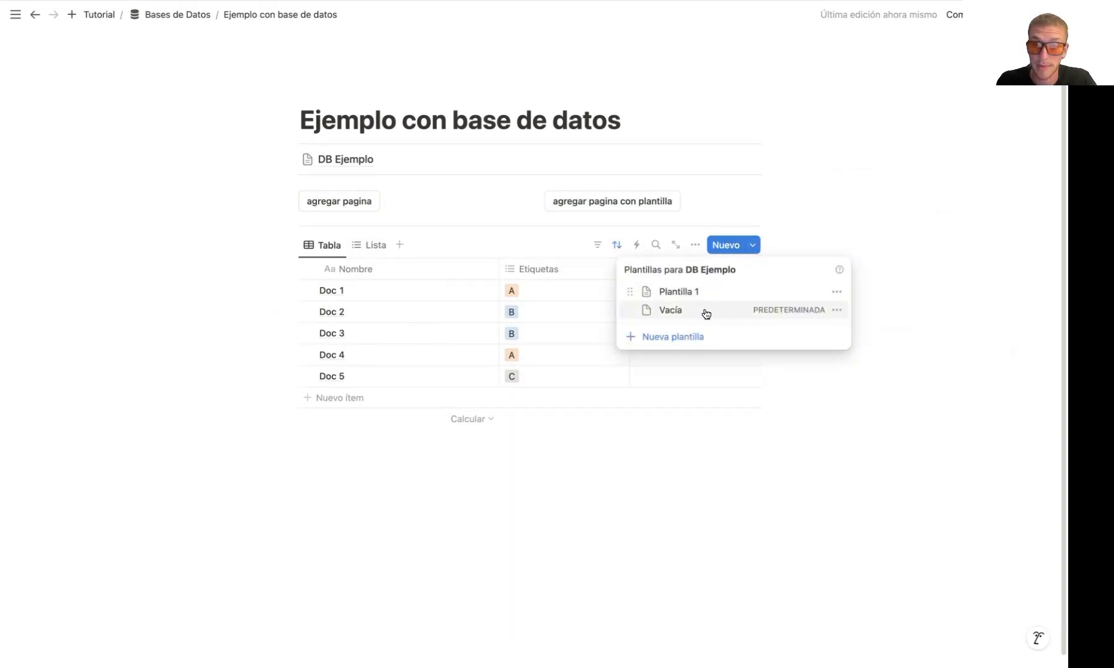
click(836, 292)
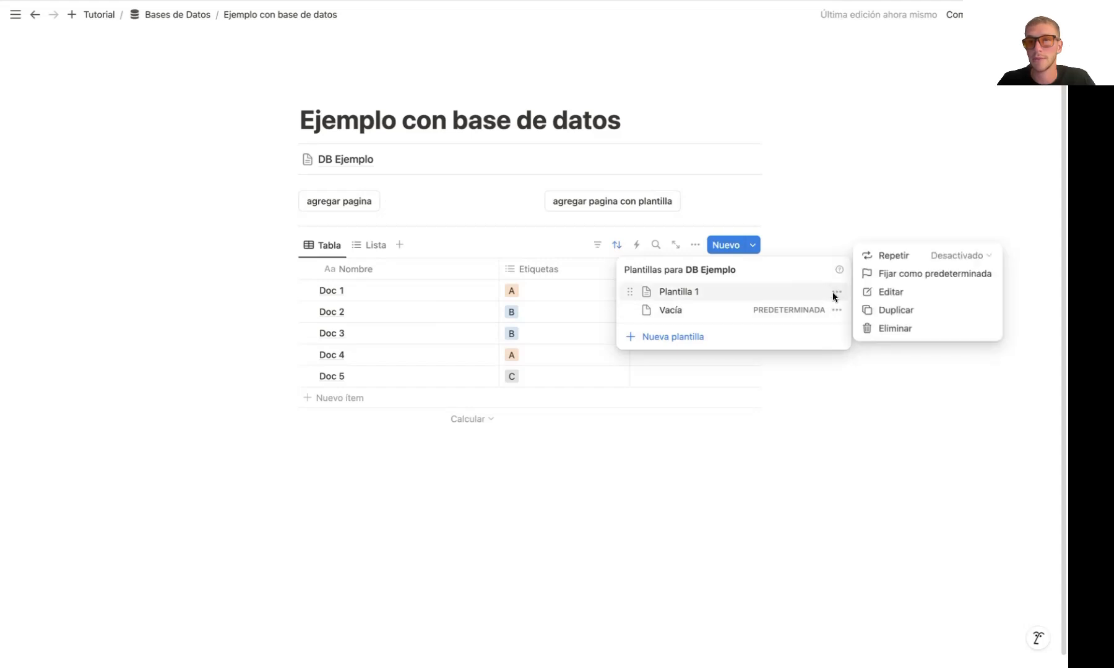
click(918, 295)
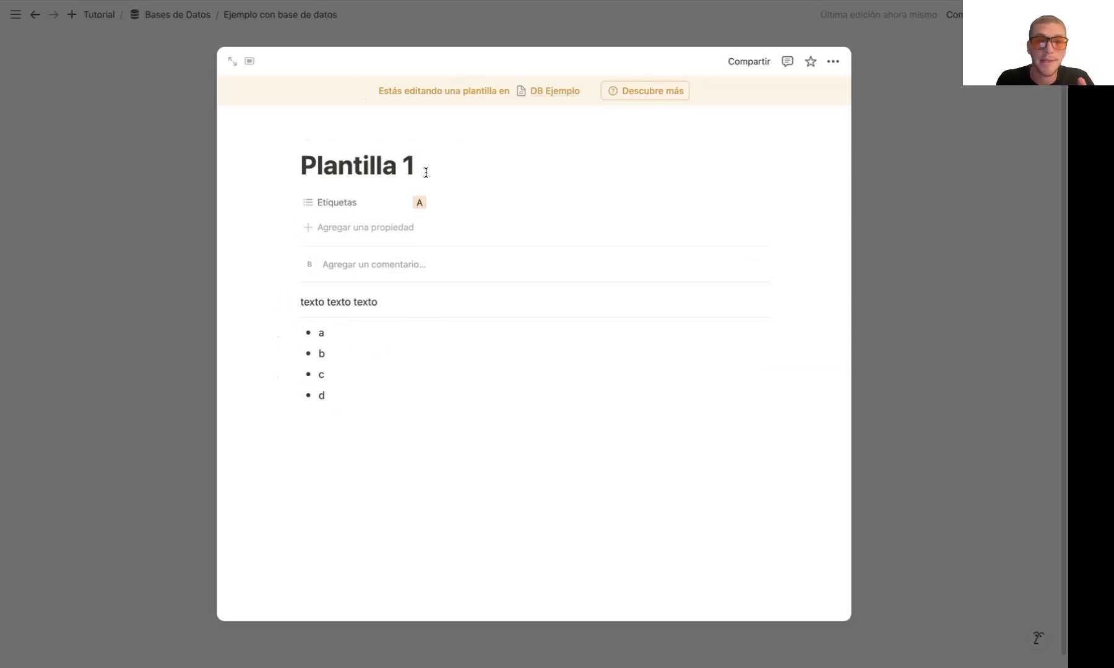
click(137, 212)
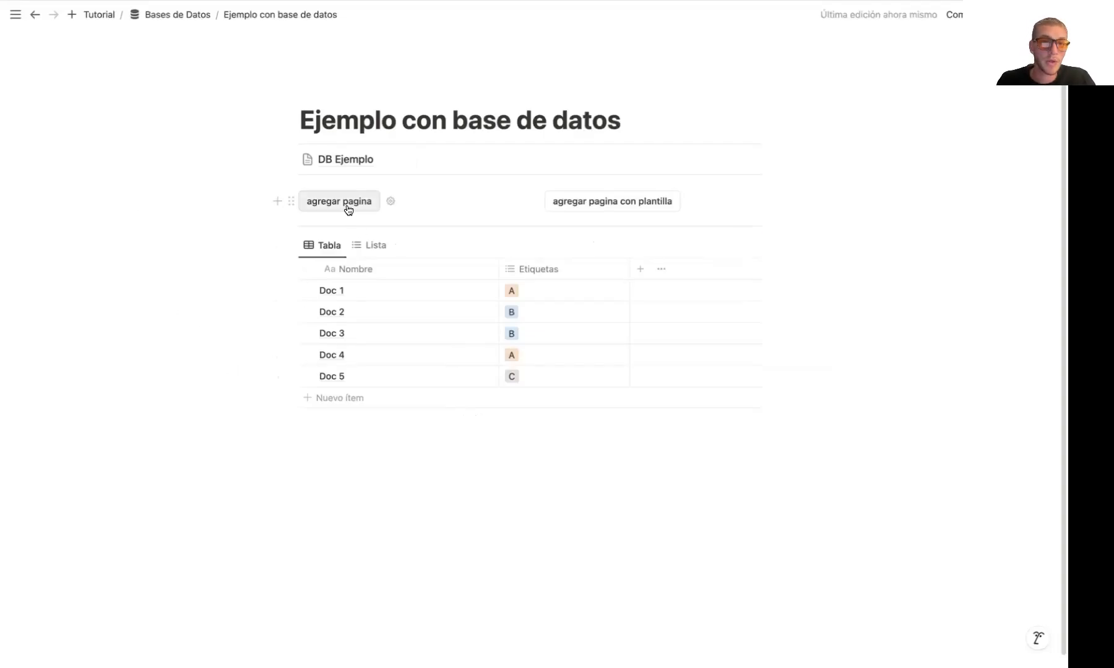
Check the "agregar pagina" button's settings, and run it to add an empty page to DB Ejemplo
click(391, 201)
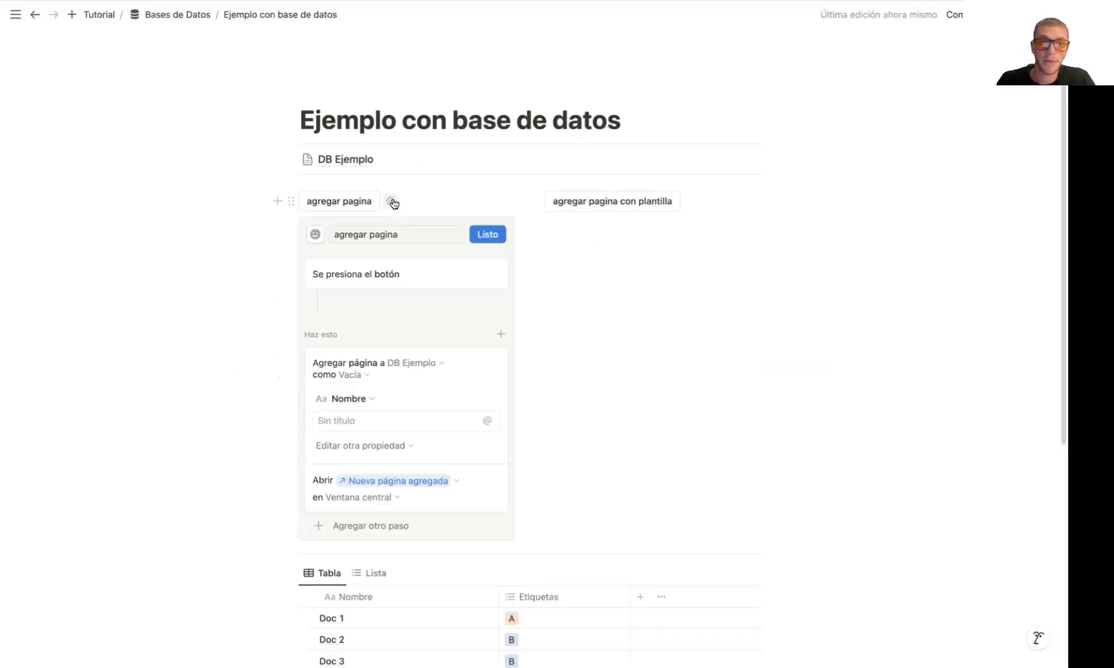
click(486, 233)
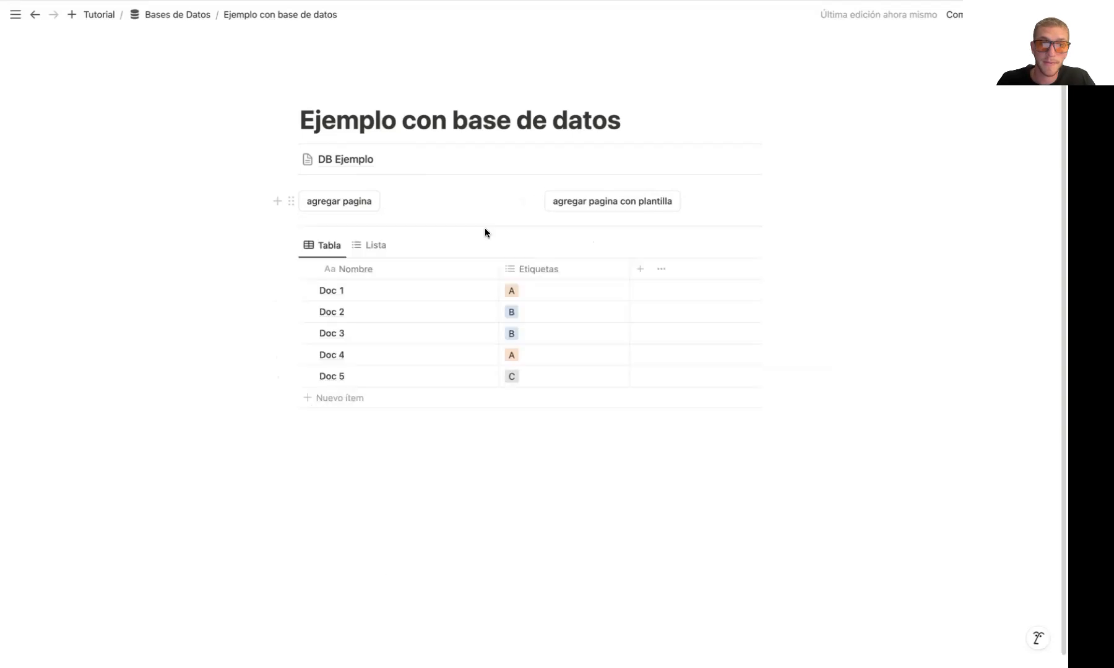
click(349, 207)
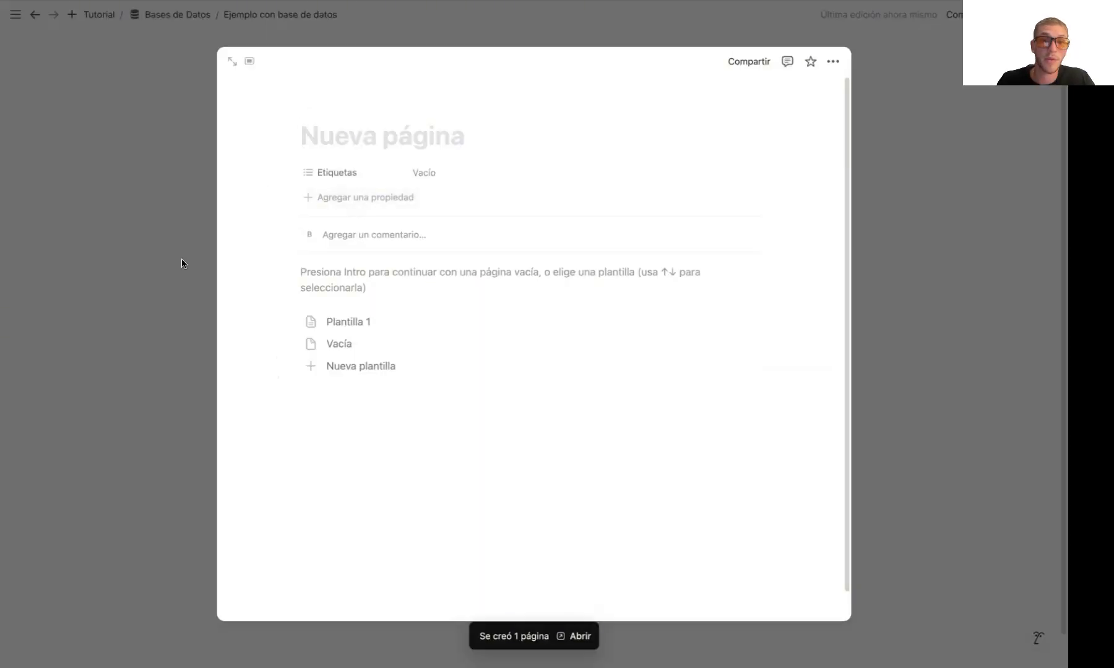
click(133, 262)
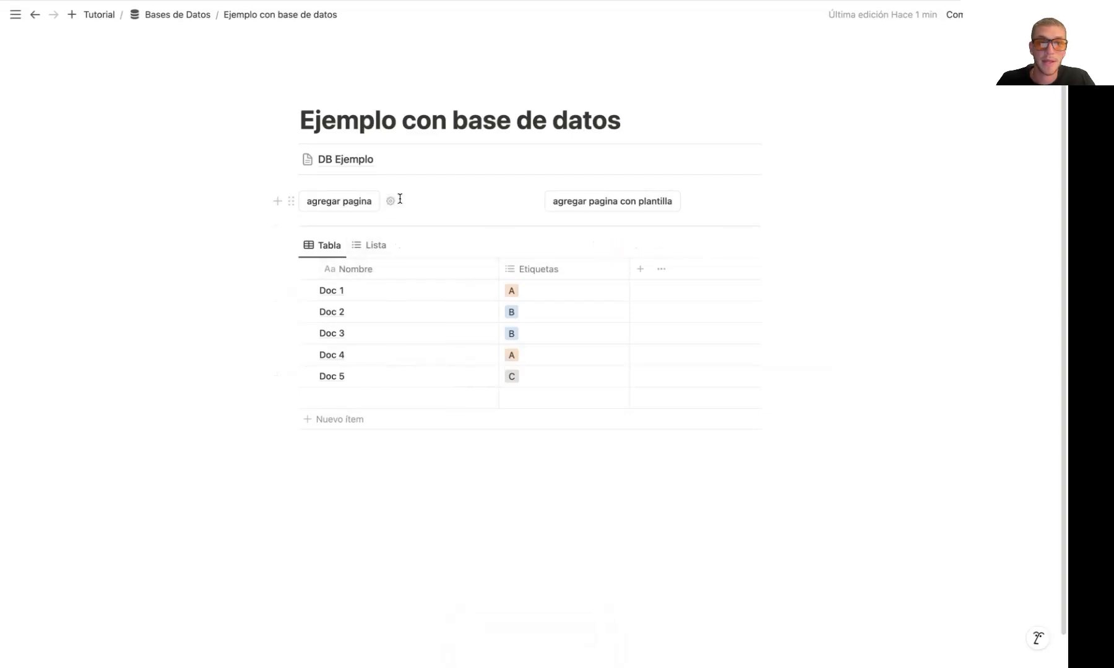
Examine the template choices and the page-opening options in the "agregar pagina" button's configuration
click(391, 202)
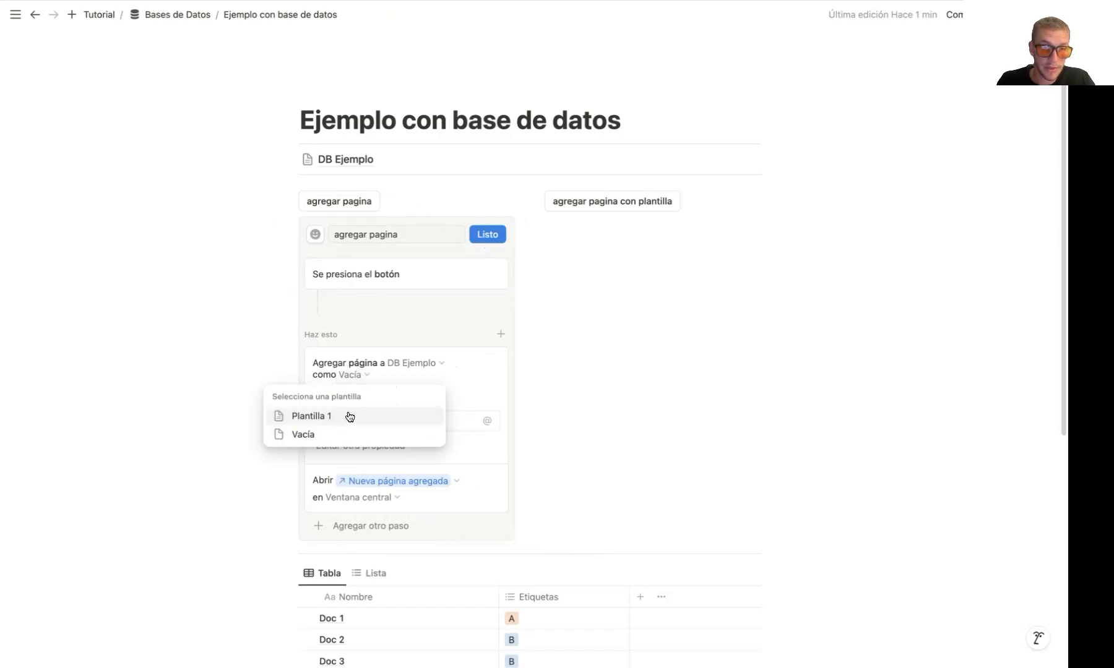
click(464, 390)
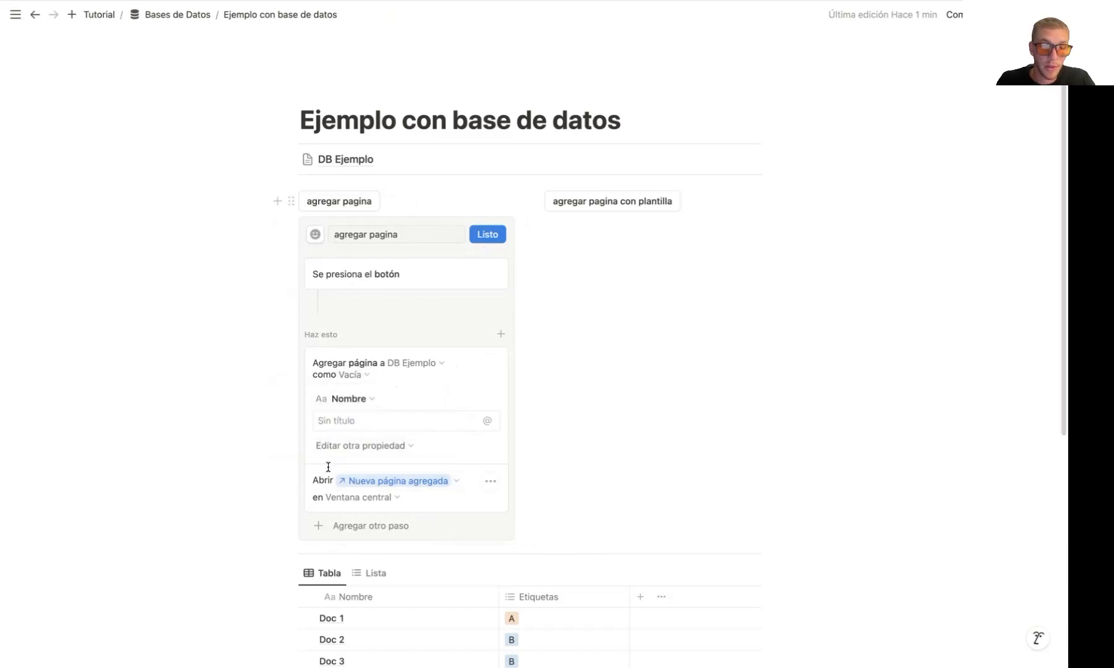
click(444, 481)
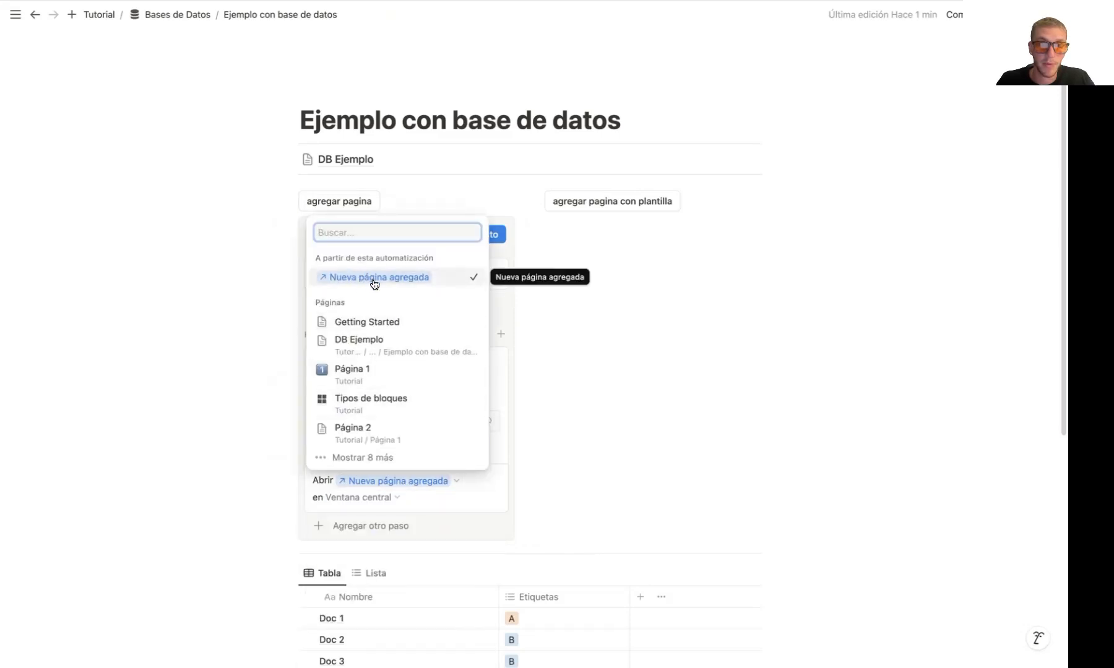
click(555, 304)
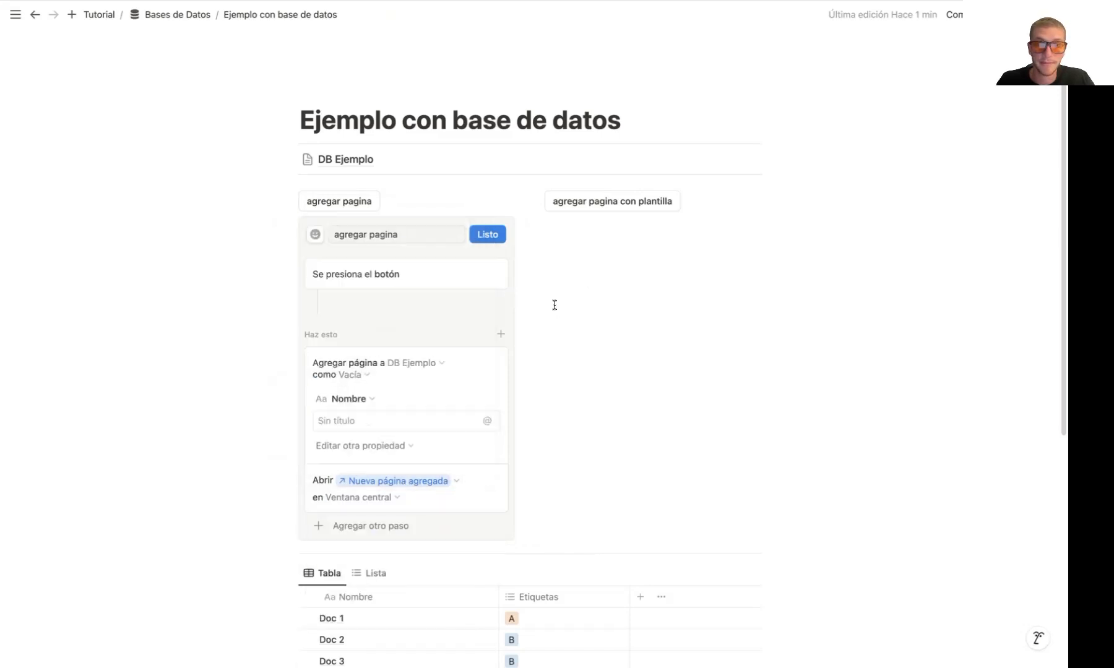
click(501, 235)
Check the template setting of the "agregar pagina con plantilla" button, and run it to add a page based on Plantilla 1
click(691, 202)
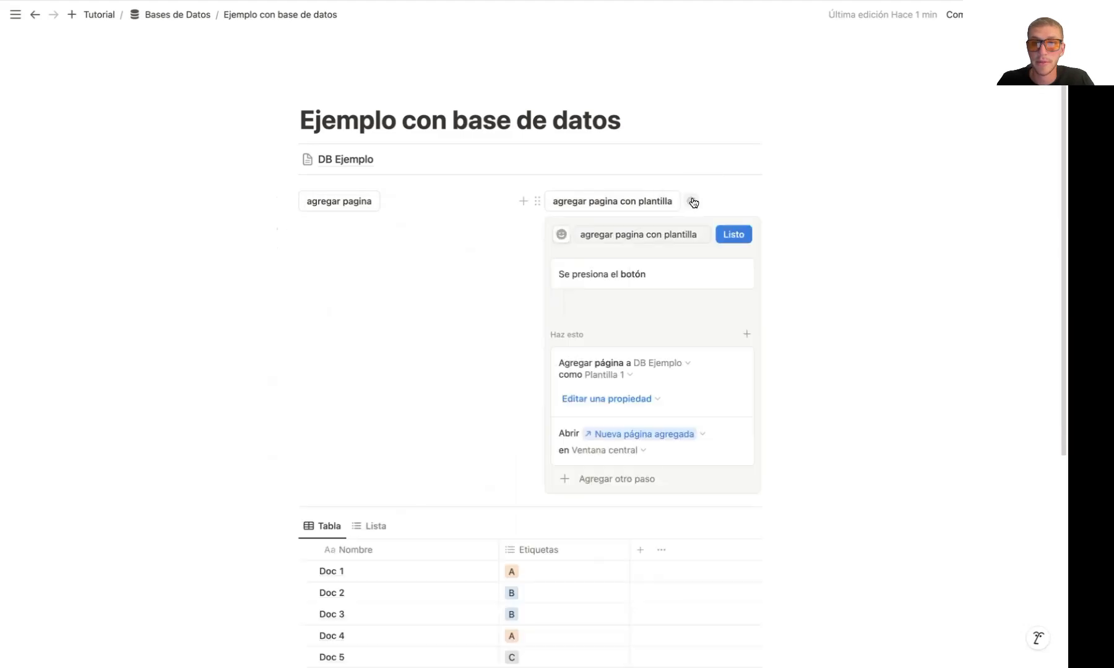
click(625, 375)
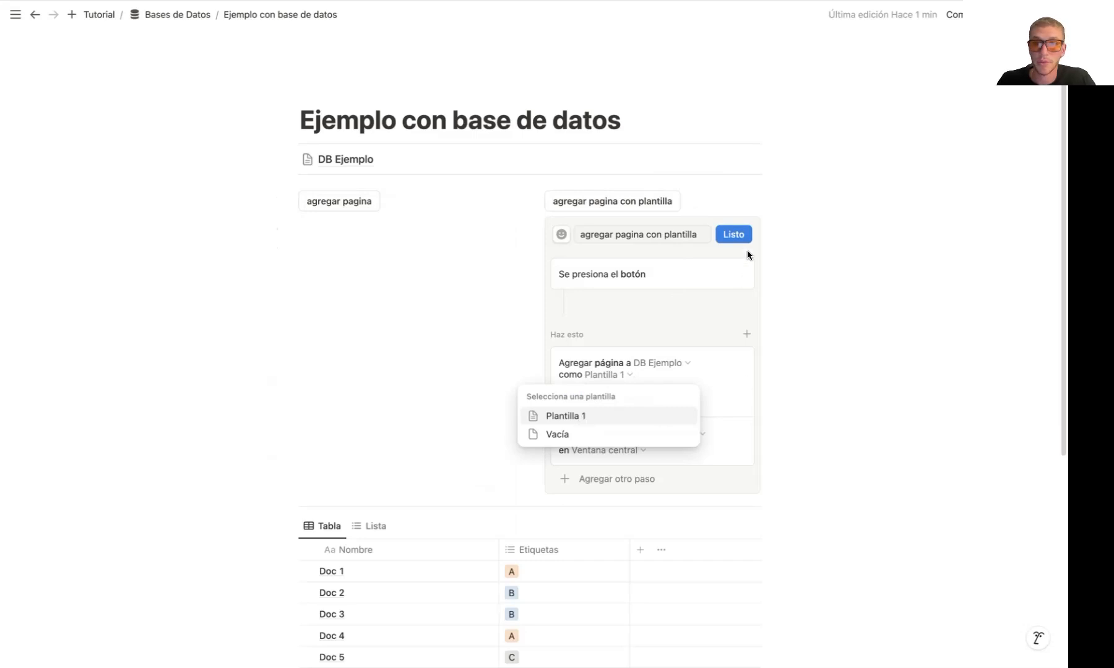
click(733, 235)
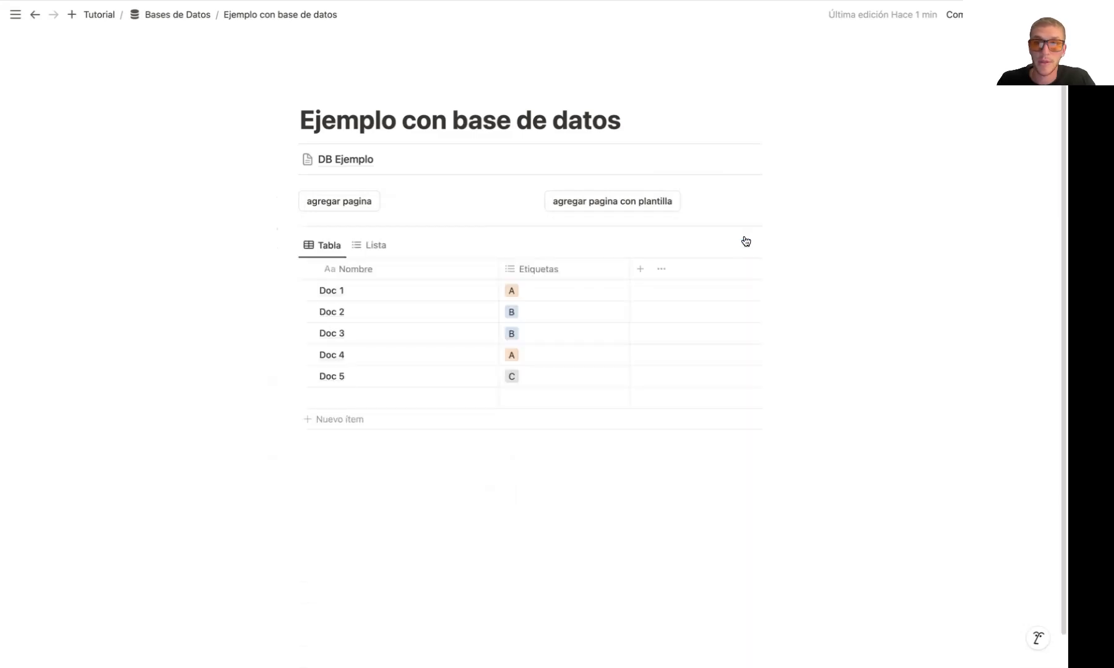
click(579, 201)
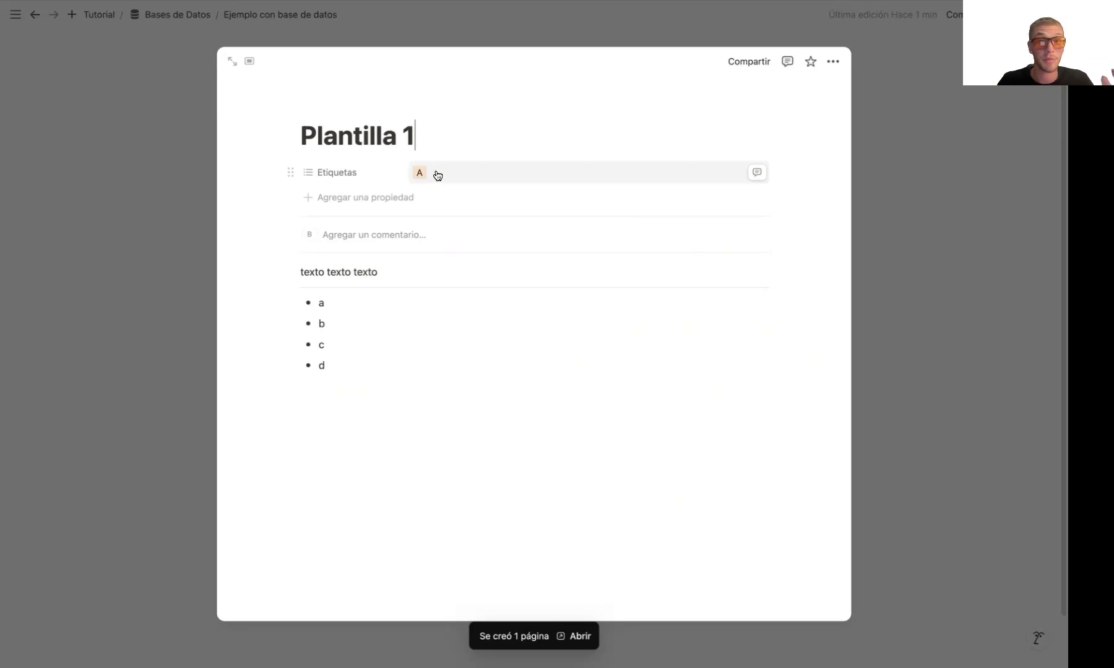
click(195, 187)
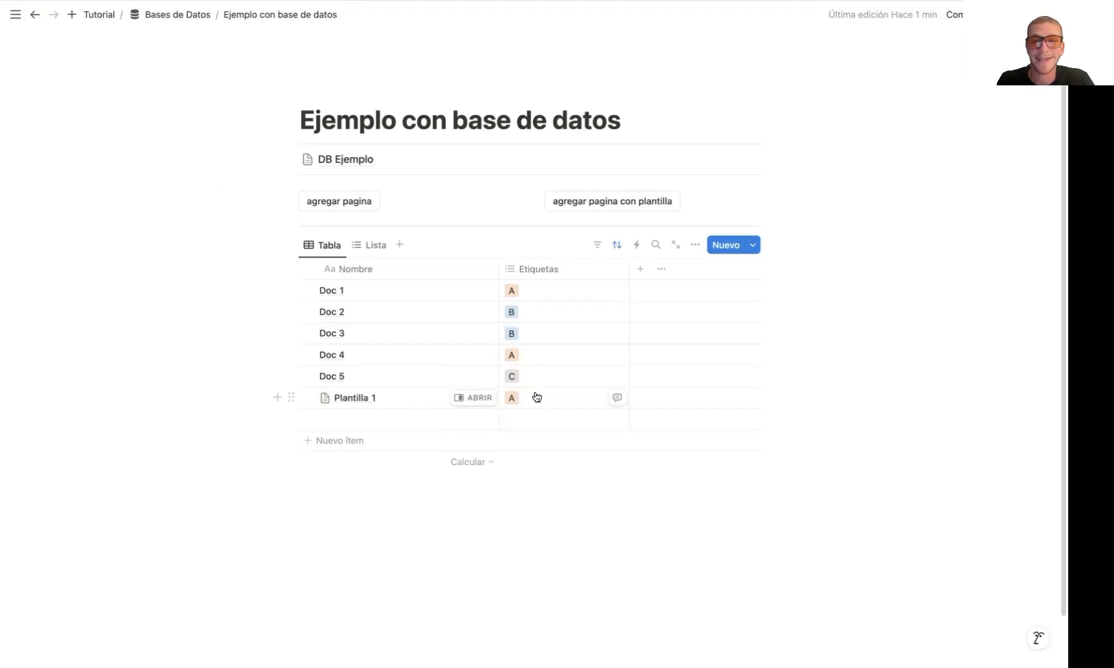
Insert a new Botón block in the empty line below the linked database table
scroll(365, 457, down, 1)
click(363, 457)
click(363, 441)
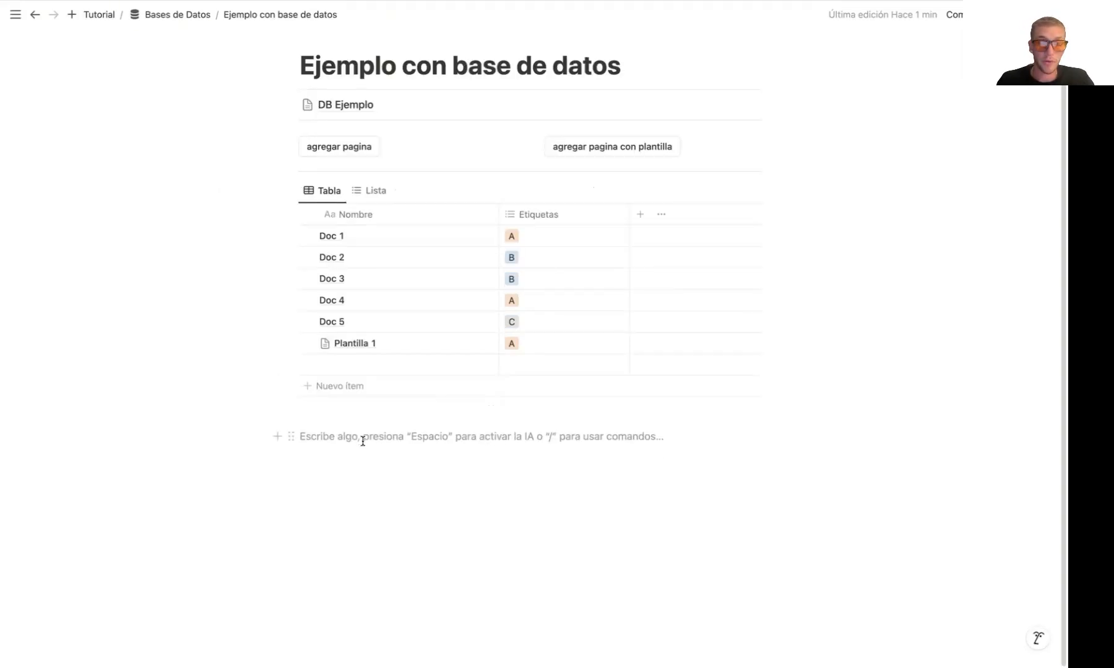
text(/)
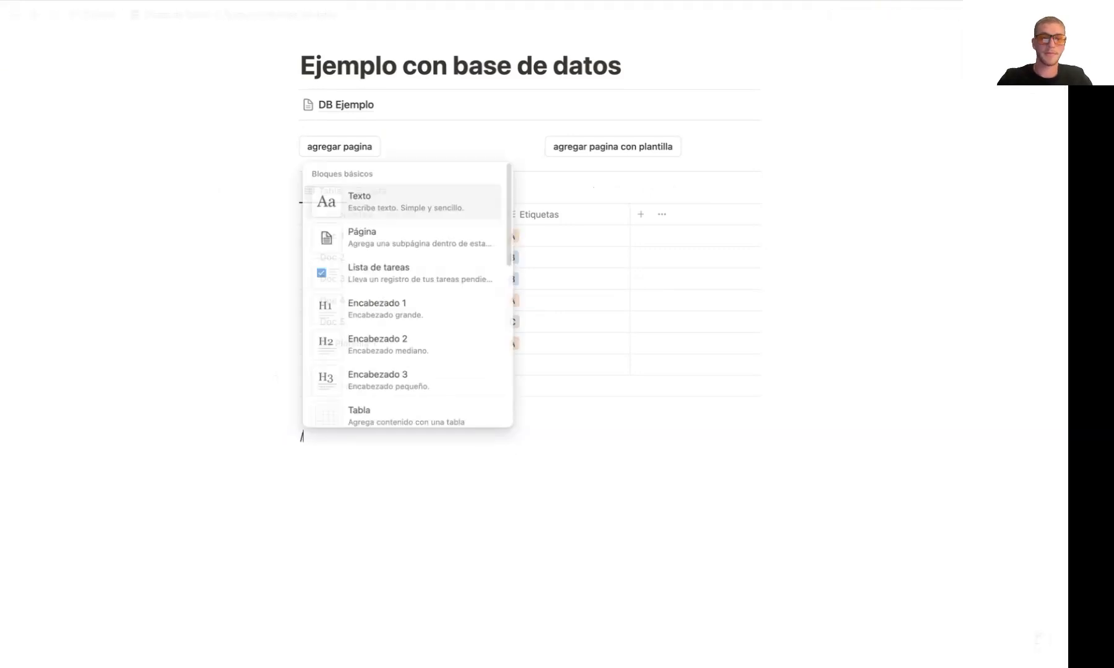
text(bo)
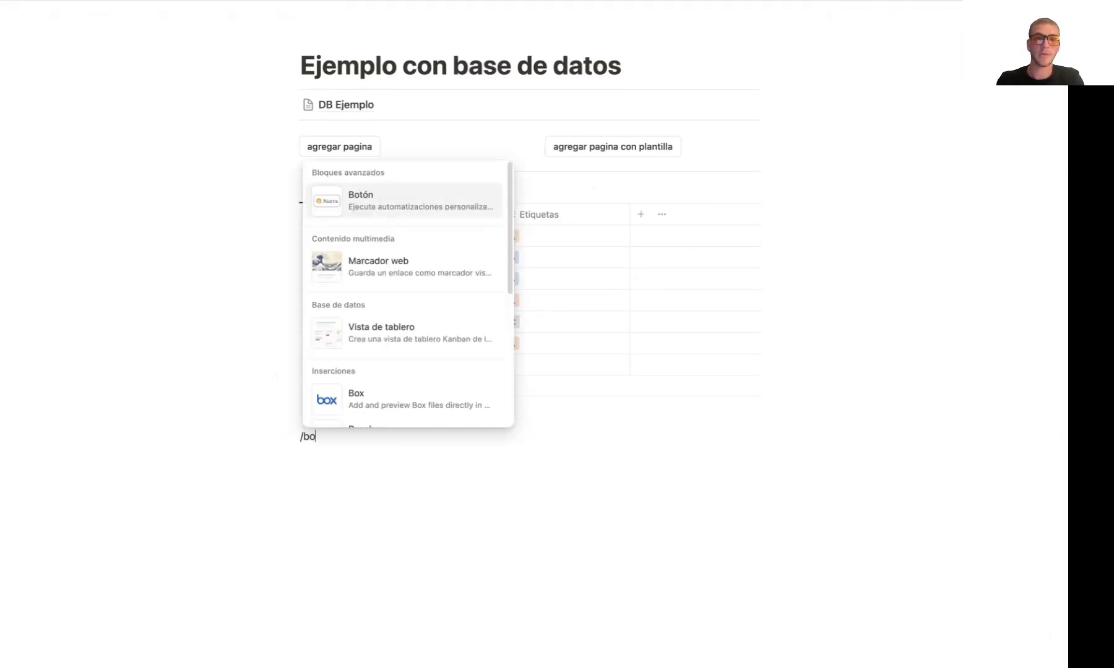
key(Return)
scroll(378, 527, down, 1)
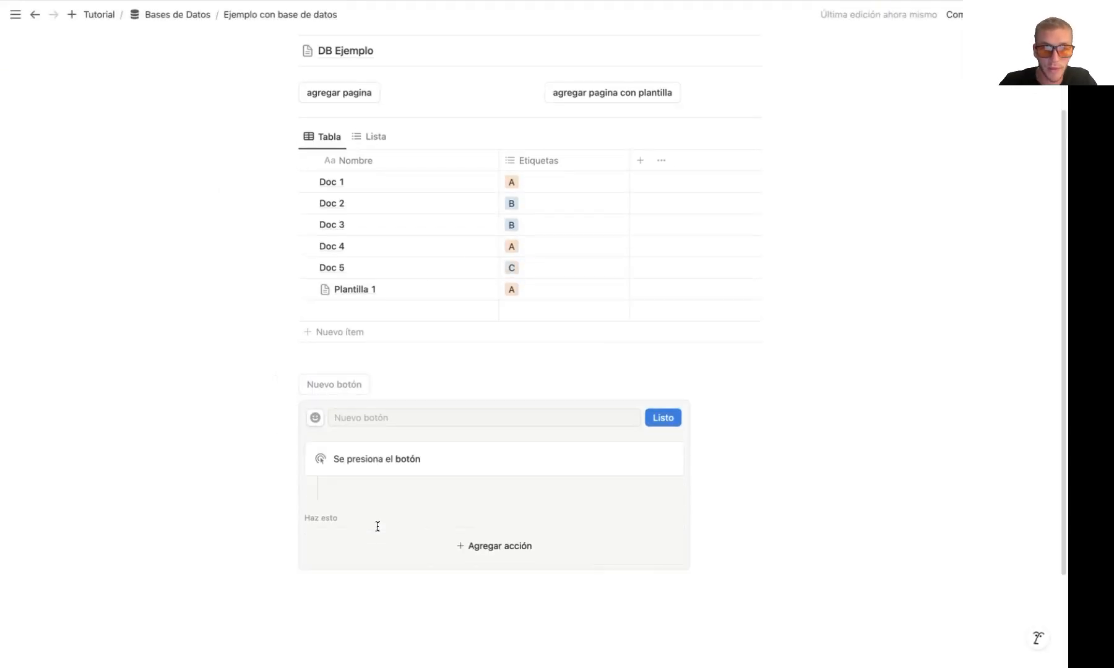
Configure the new button below the table to add a page to DB Ejemplo using Plantilla 1, and save it
click(460, 544)
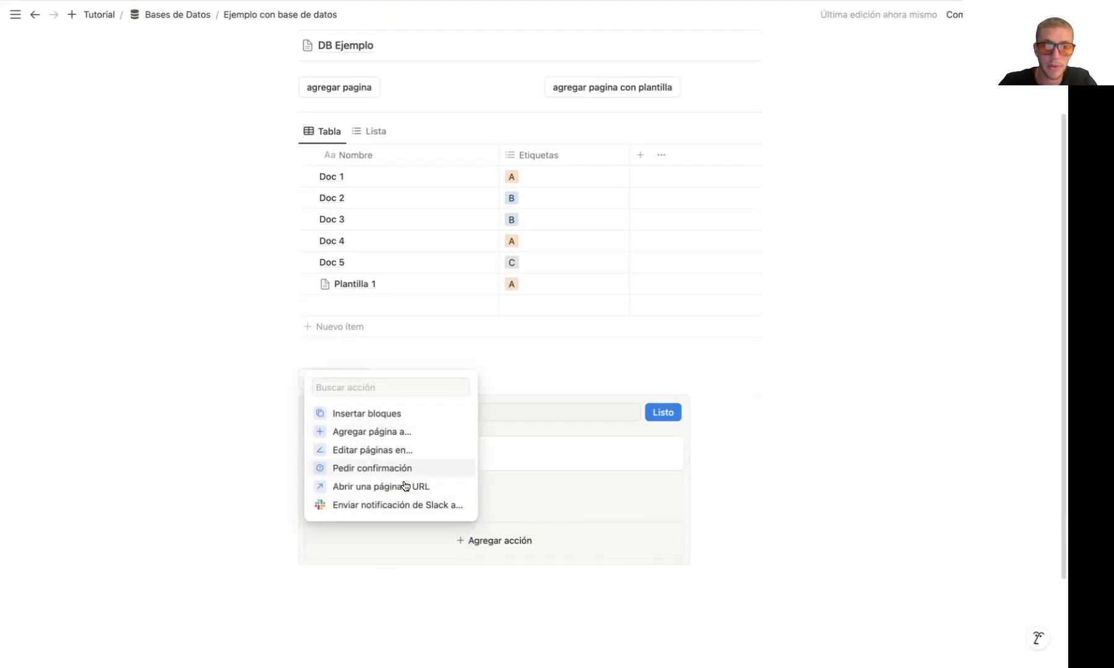
click(395, 433)
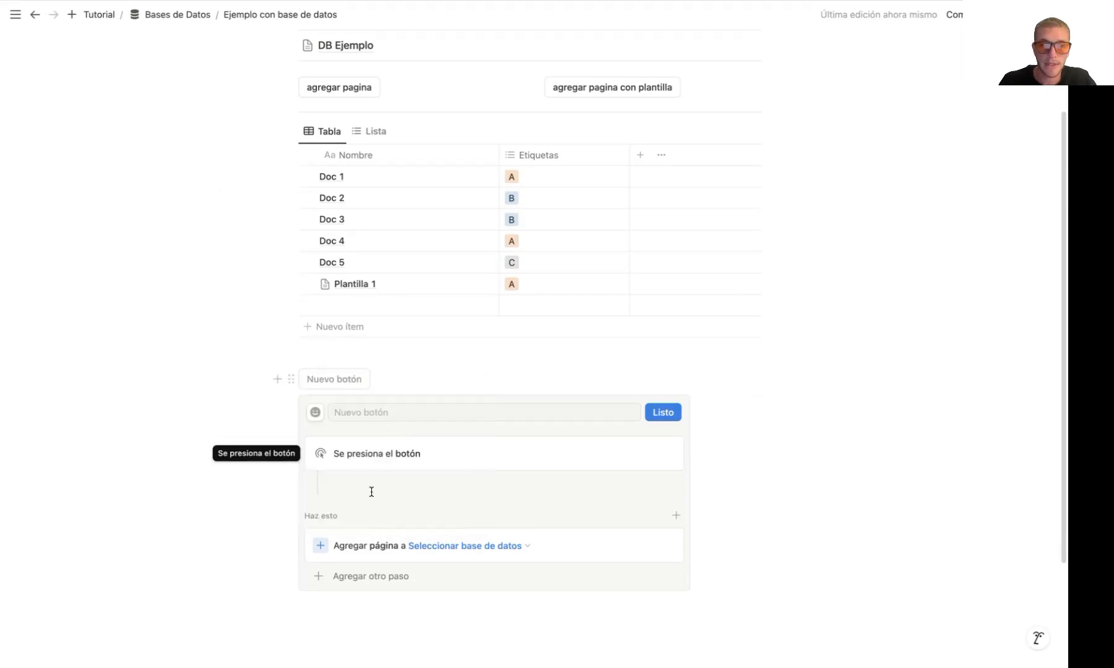
click(489, 544)
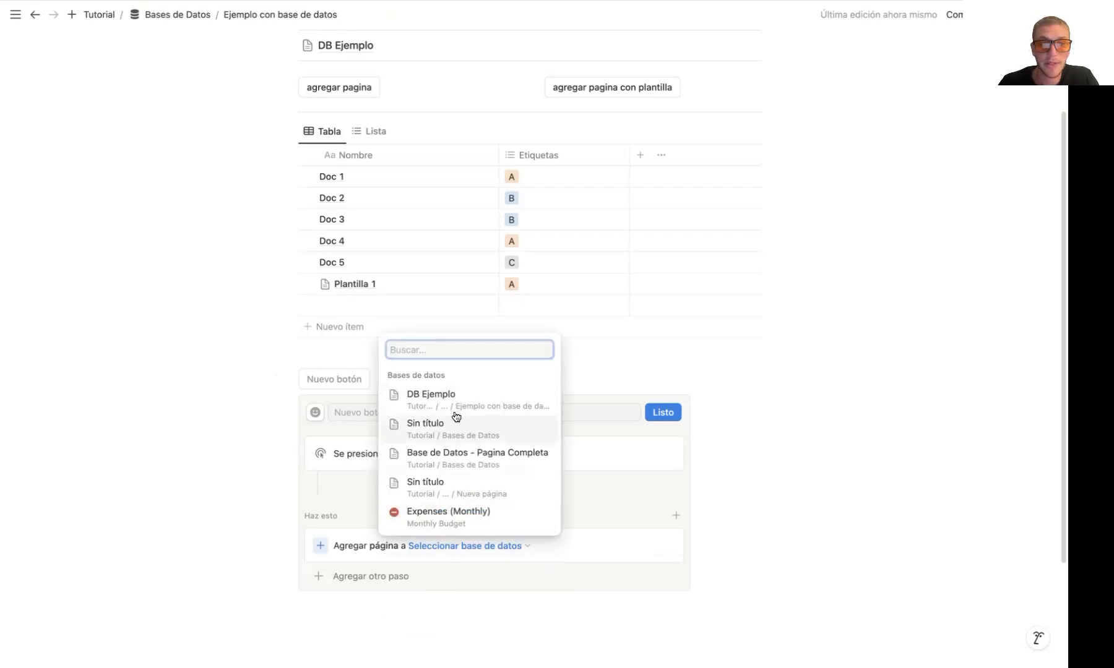
click(433, 401)
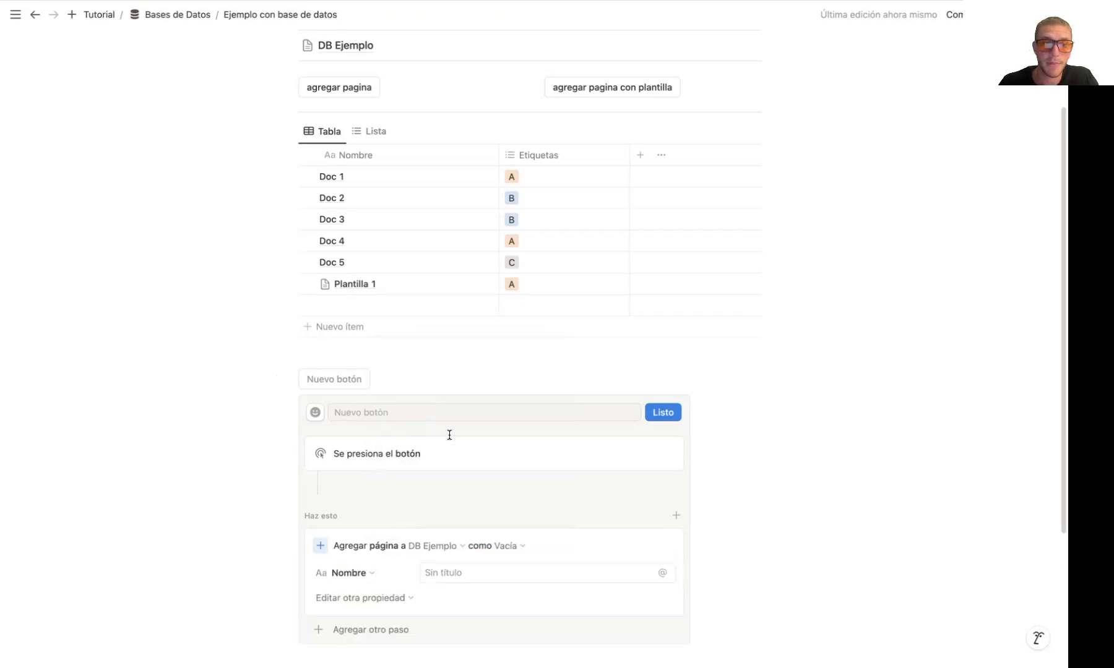
scroll(445, 319, down, 3)
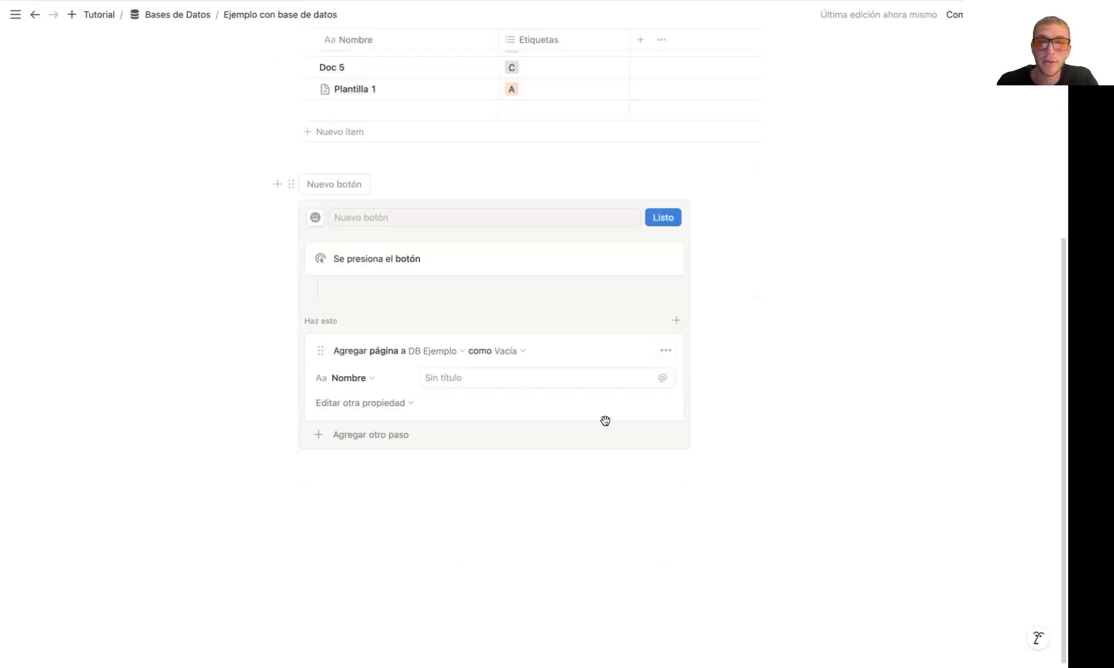
click(515, 352)
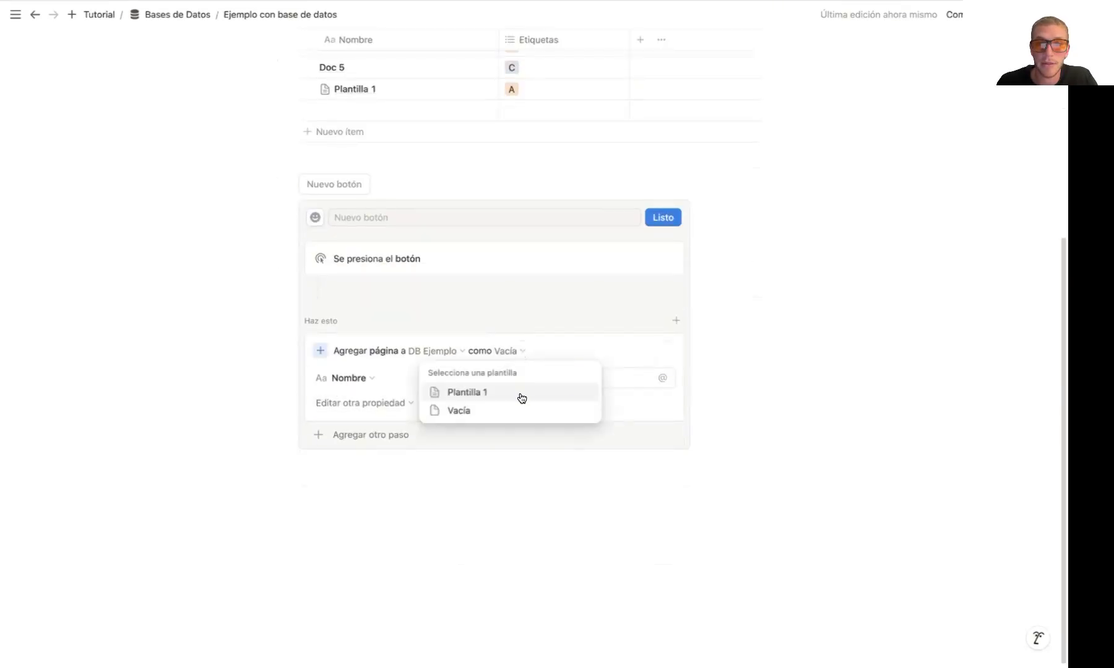
click(520, 394)
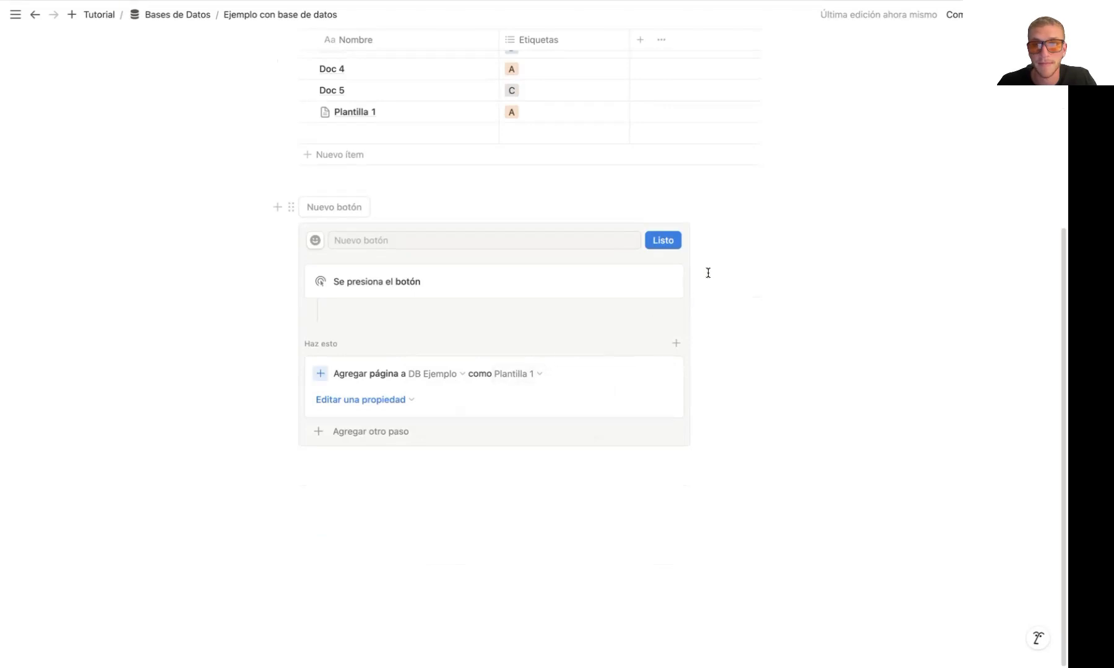
click(662, 241)
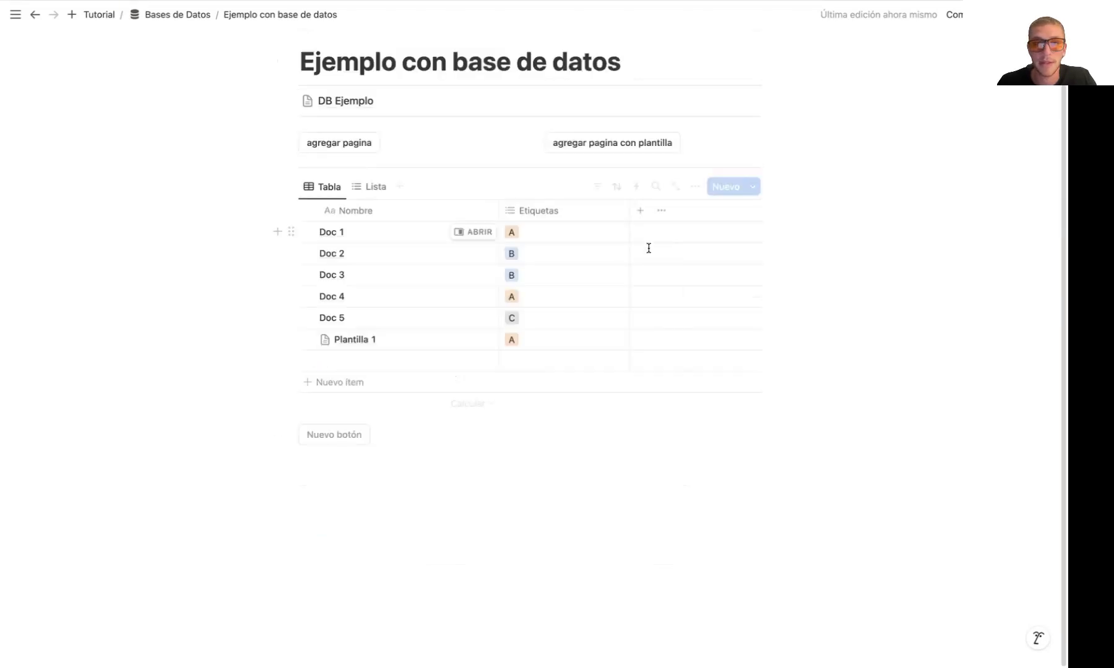
Run the new button twice, and compare it with "agregar pagina con plantilla" by running that button and closing the page it opens
click(357, 453)
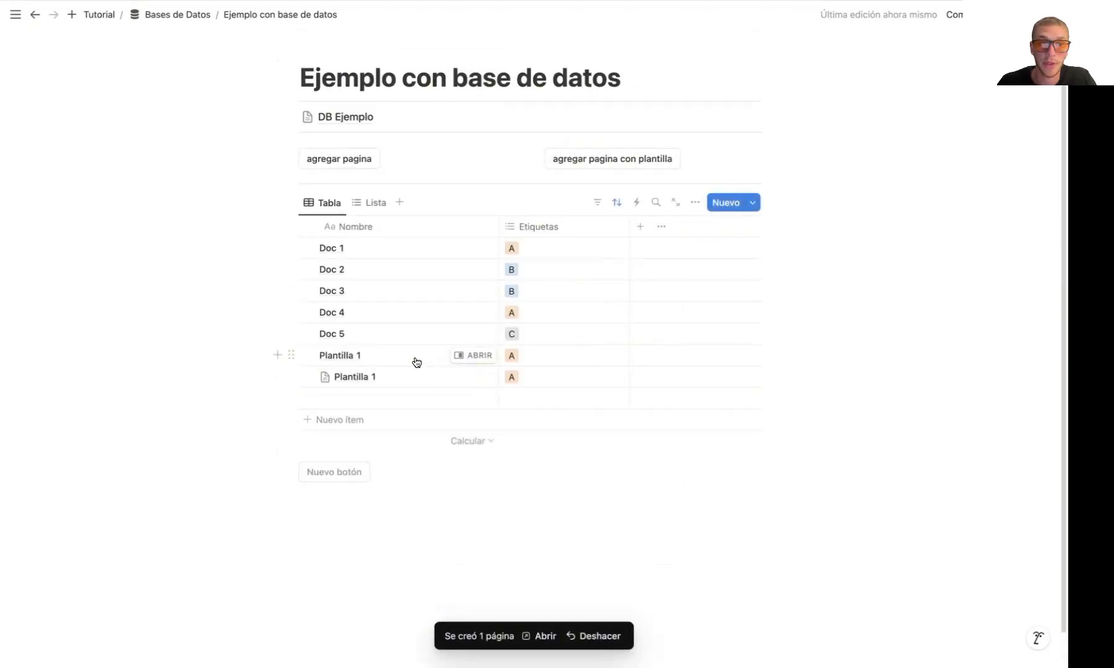
click(346, 468)
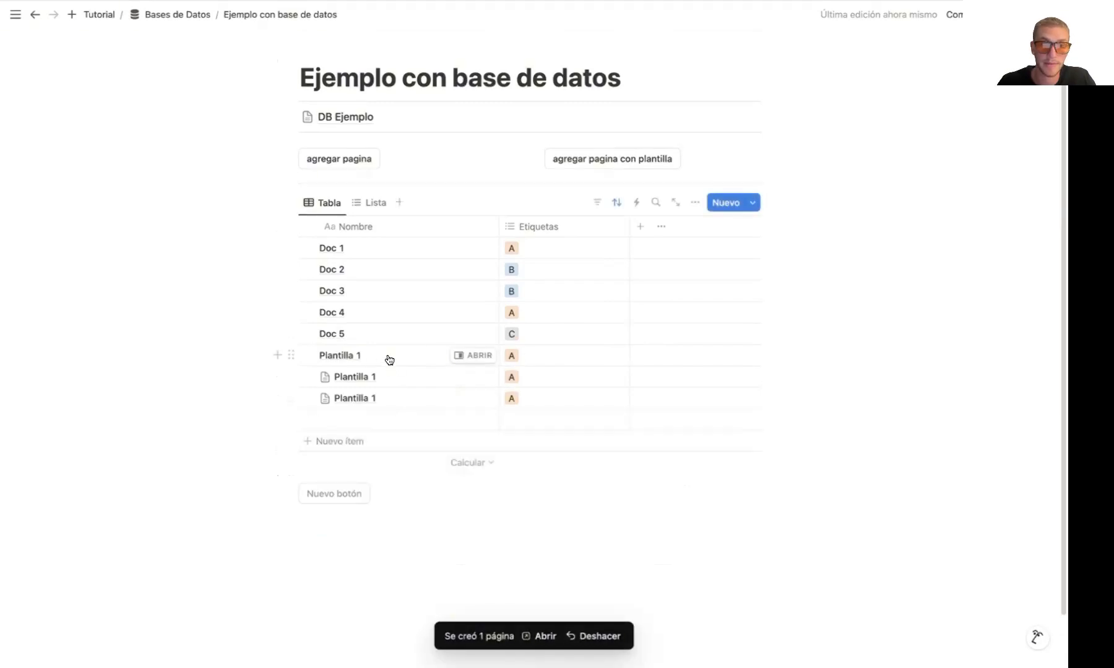
scroll(394, 413, down, 2)
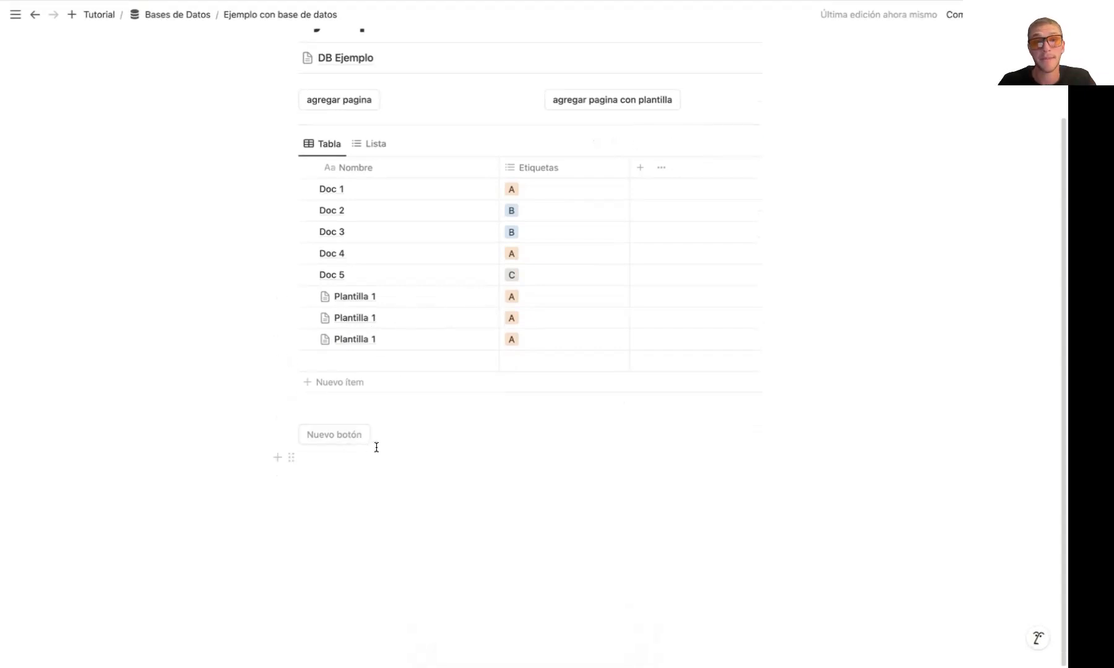
click(634, 100)
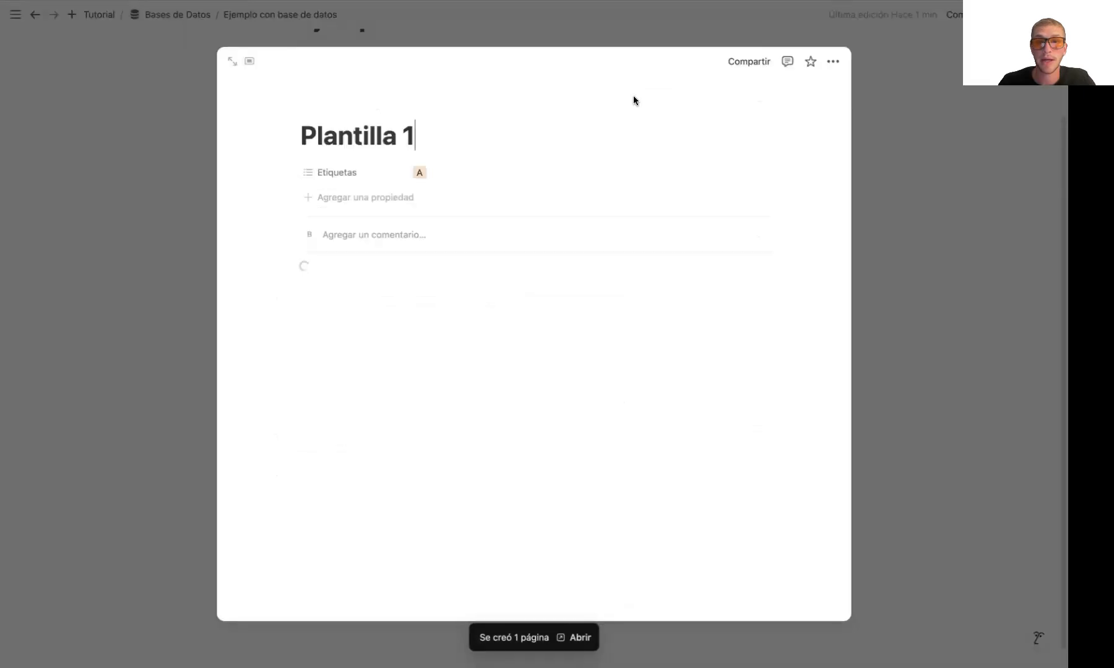
click(922, 260)
scroll(394, 310, down, 1)
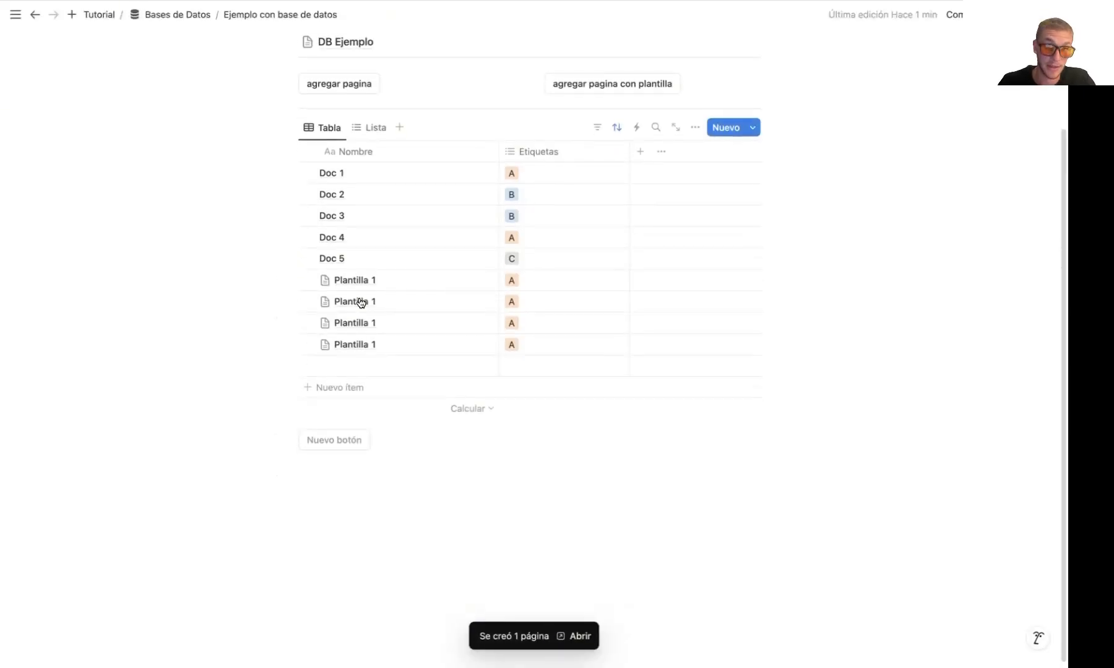
Delete all the Plantilla 1 entries and the untitled entry below Doc 5 from the table
drag(236, 276, 413, 364)
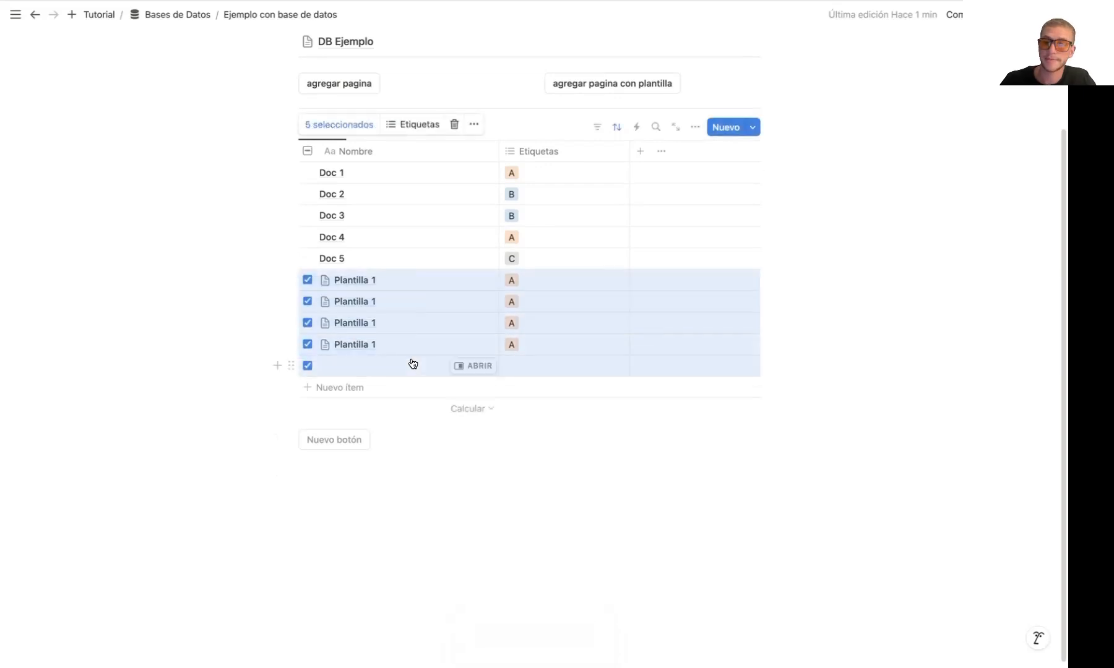
key(Delete)
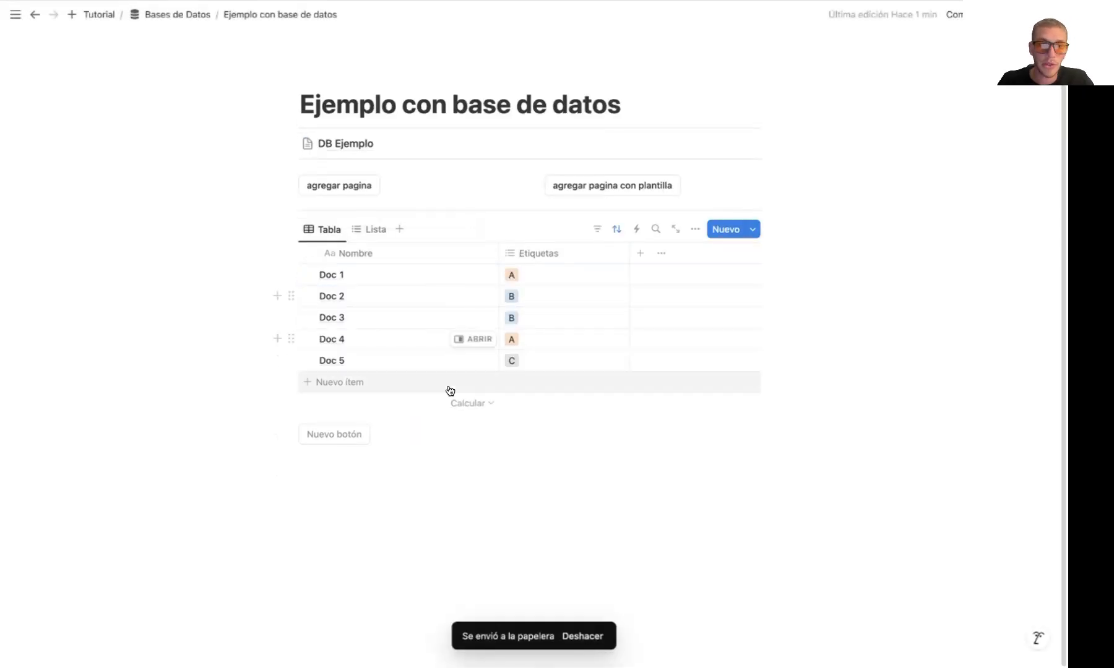
Add a second action to the new button that opens the page it creates (Nueva página agregada)
click(384, 435)
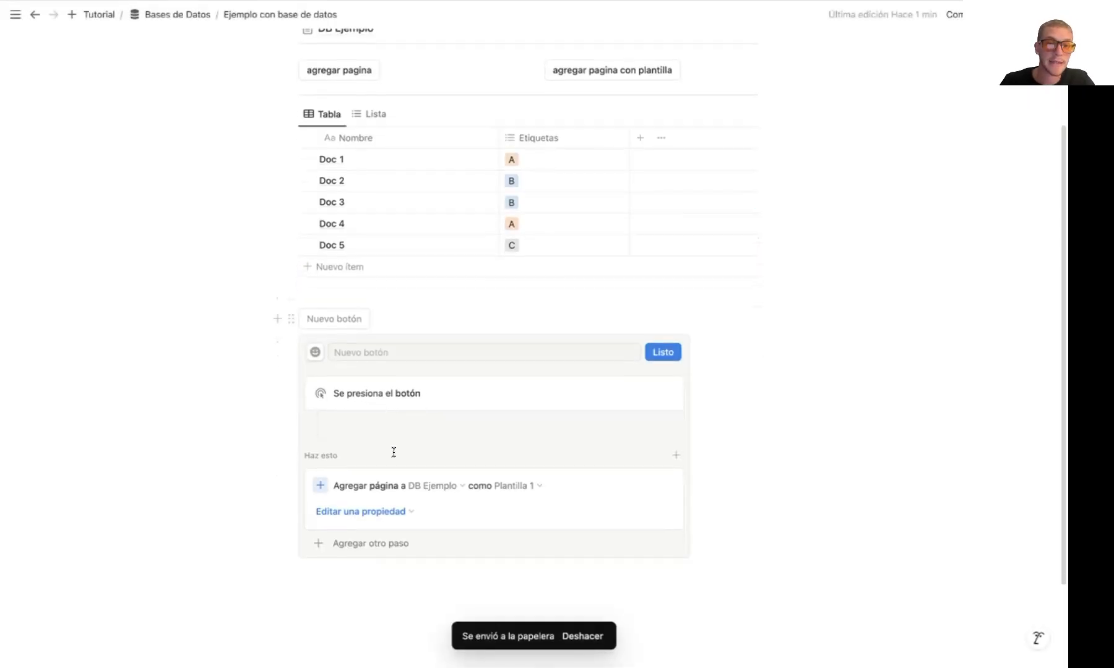
click(364, 542)
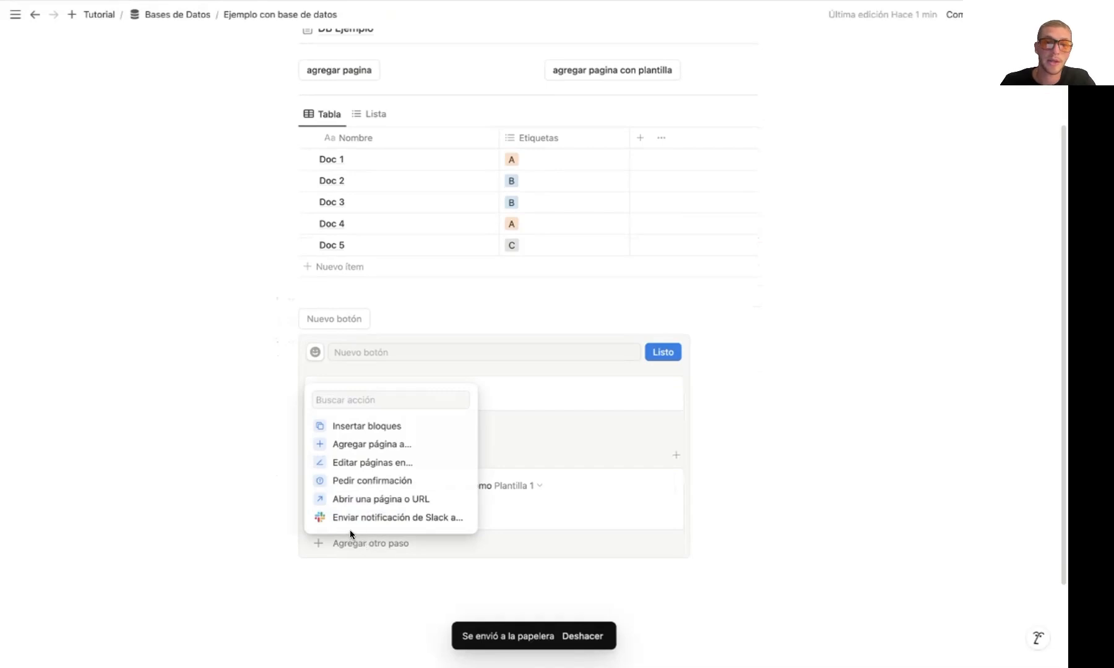
click(375, 499)
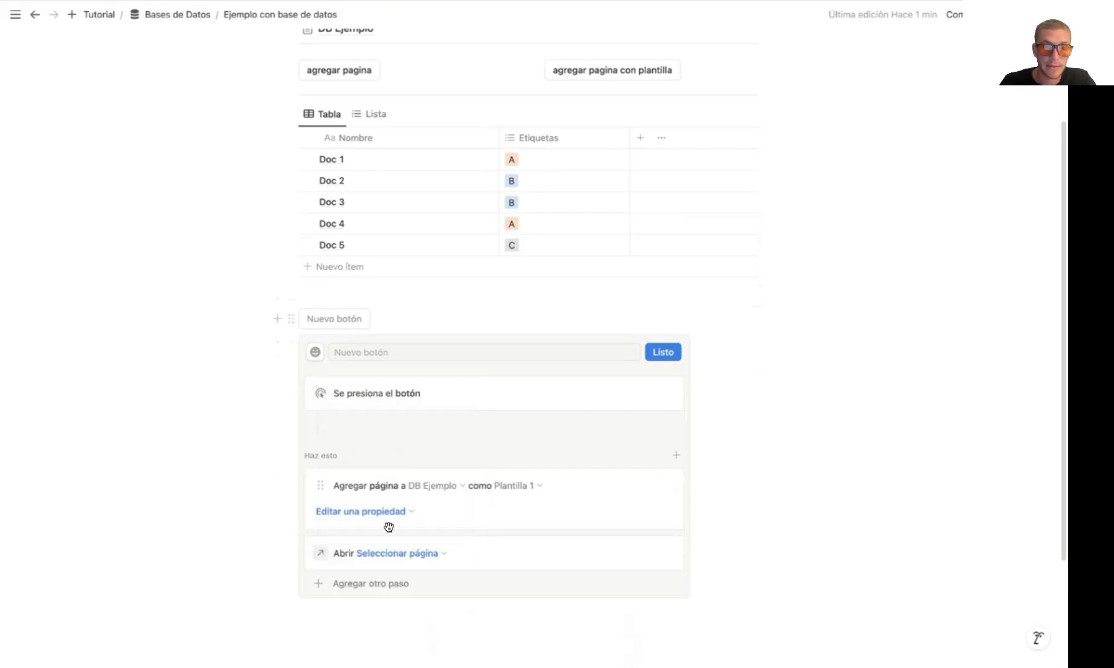
click(397, 554)
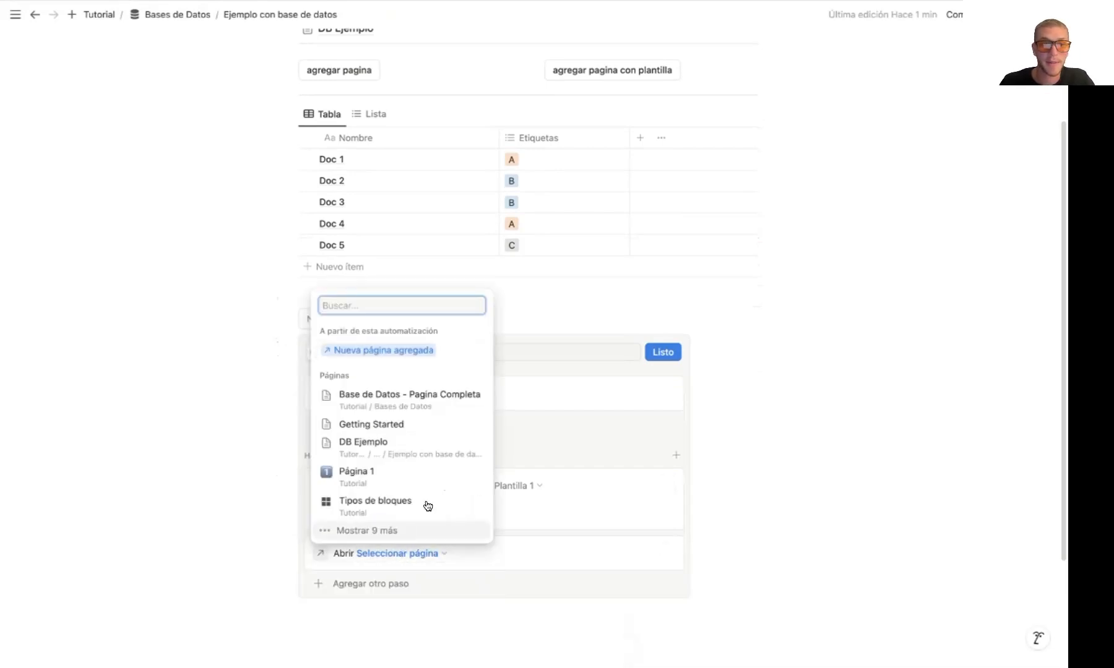
click(362, 351)
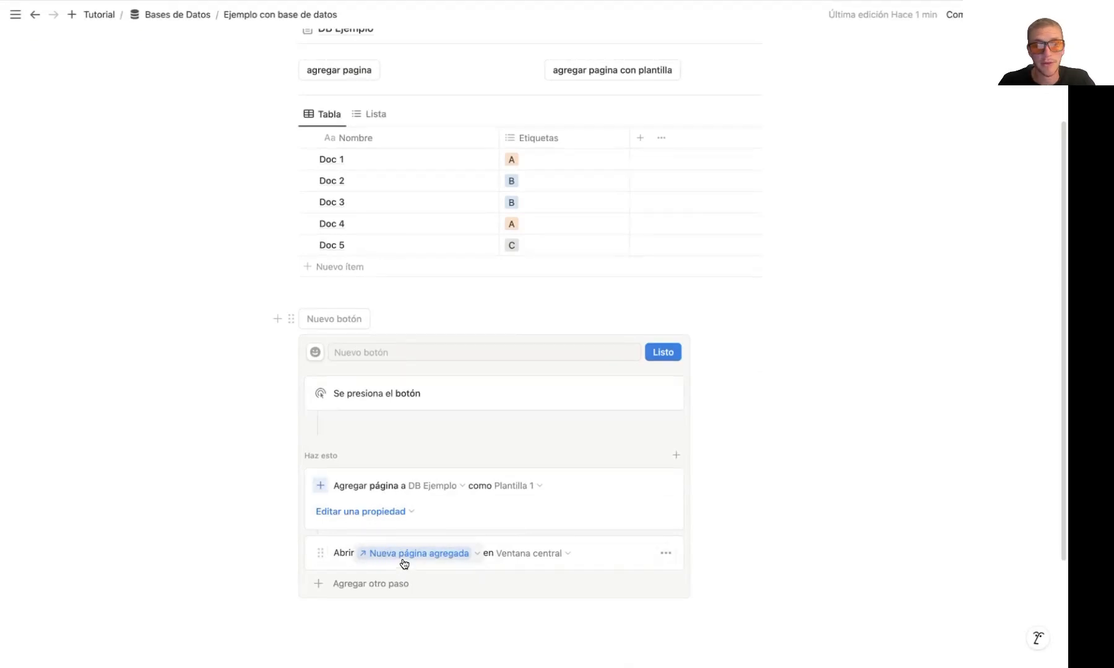
Check the page-opening modes, keep Ventana central, and save and run the new button to create and open a Plantilla 1 page
click(532, 553)
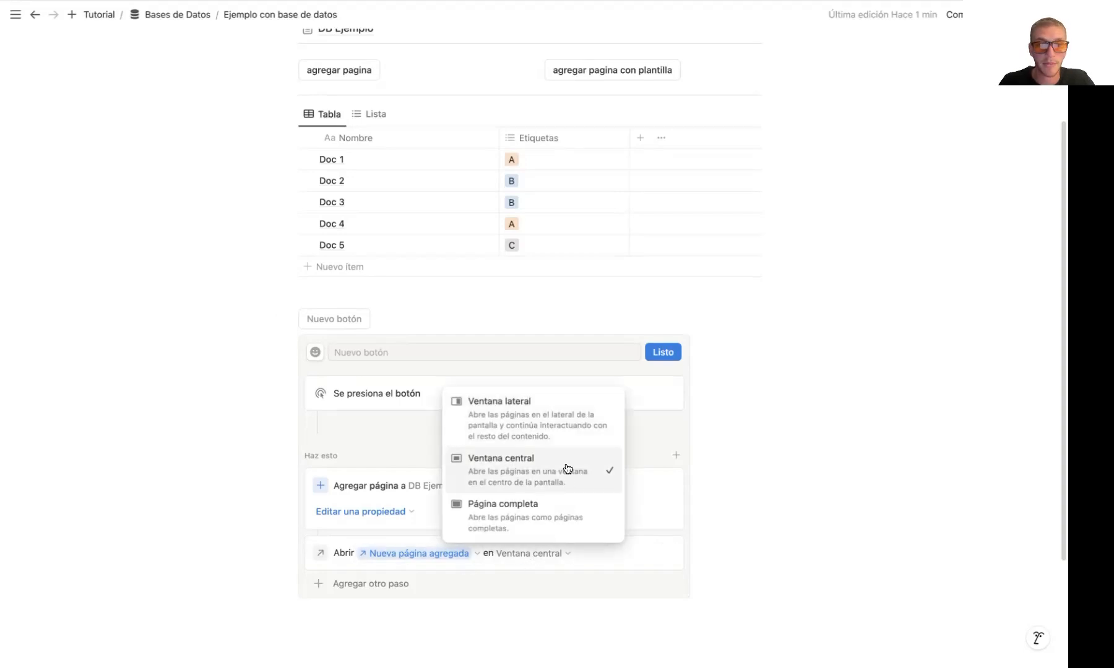
click(665, 427)
click(663, 352)
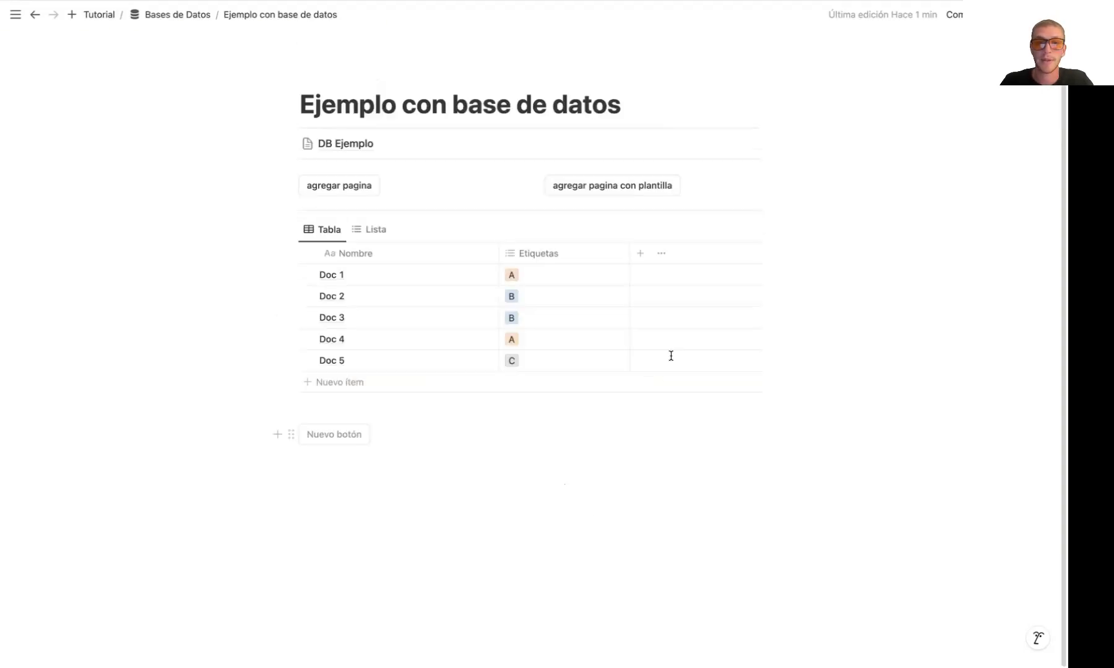
click(345, 441)
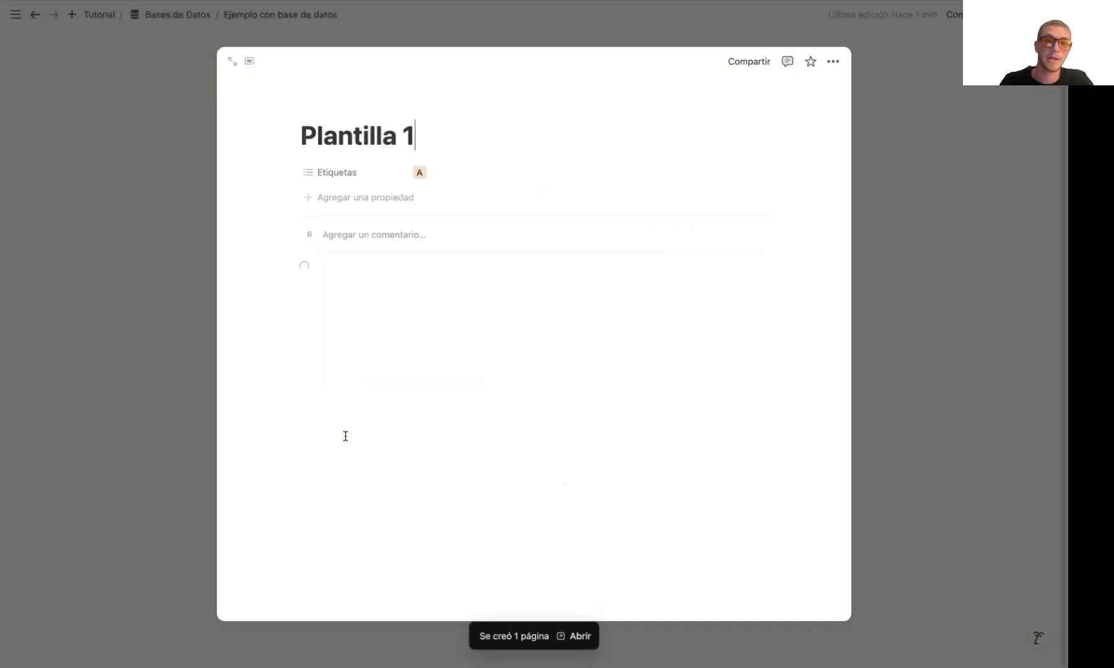